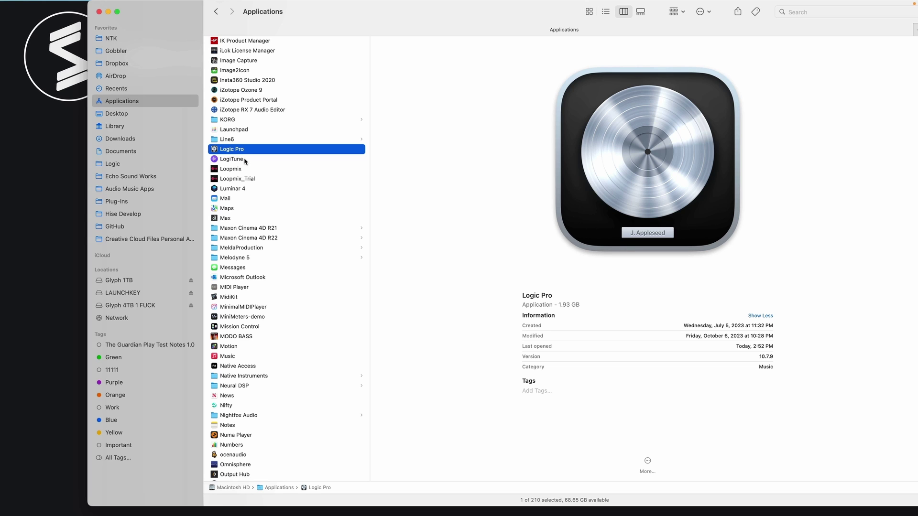
pyautogui.click(226, 149)
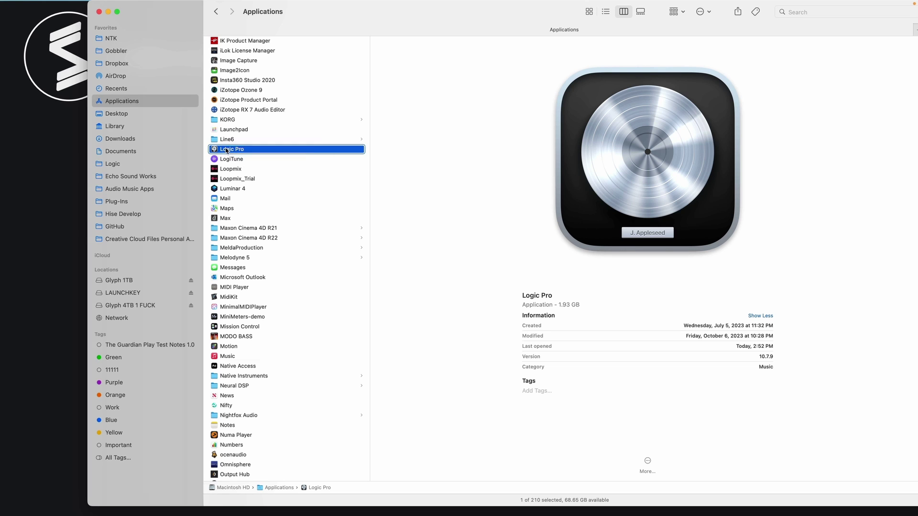
pyautogui.rightClick(227, 149)
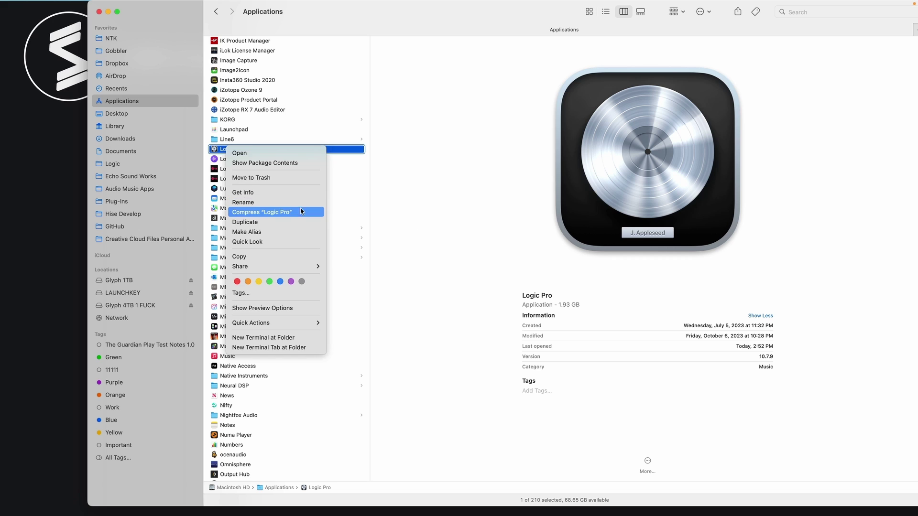
pyautogui.click(327, 25)
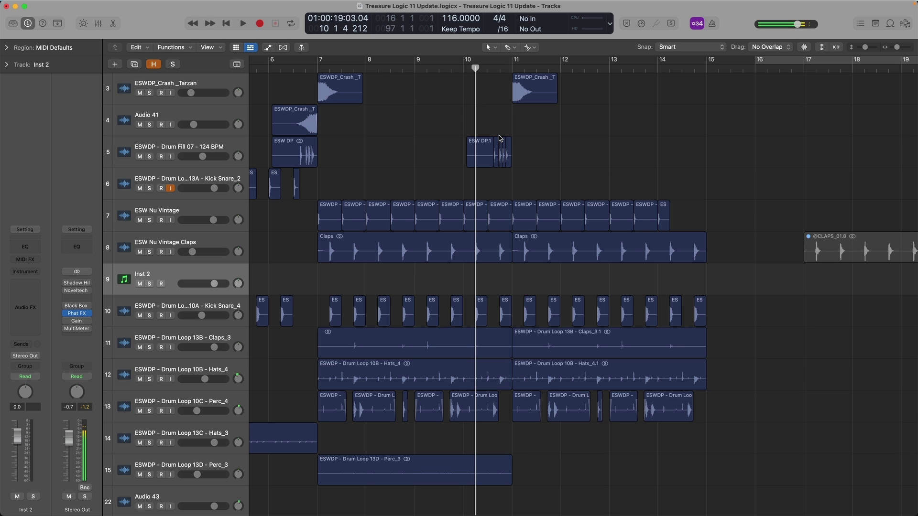
# - Select the first region on the ESW Nu Vintage track and cycle playback from bar 7 to bar 14
pyautogui.press('space')
pyautogui.click(336, 219)
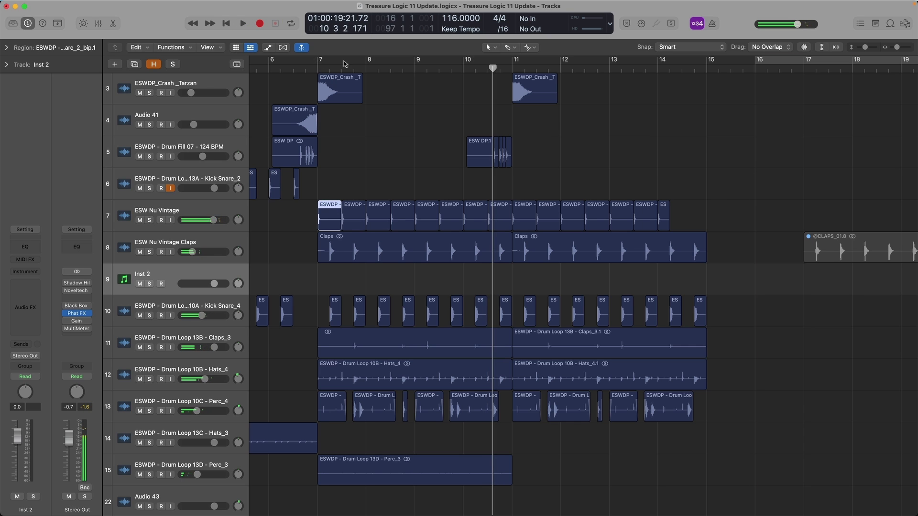
pyautogui.moveTo(320, 64); pyautogui.dragTo(655, 67)
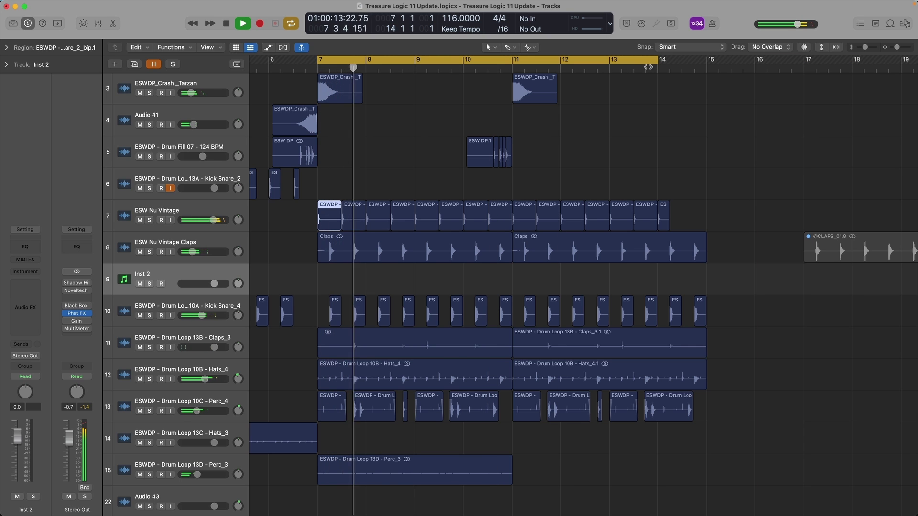
pyautogui.scroll(-3, 650, 76)
pyautogui.press('space')
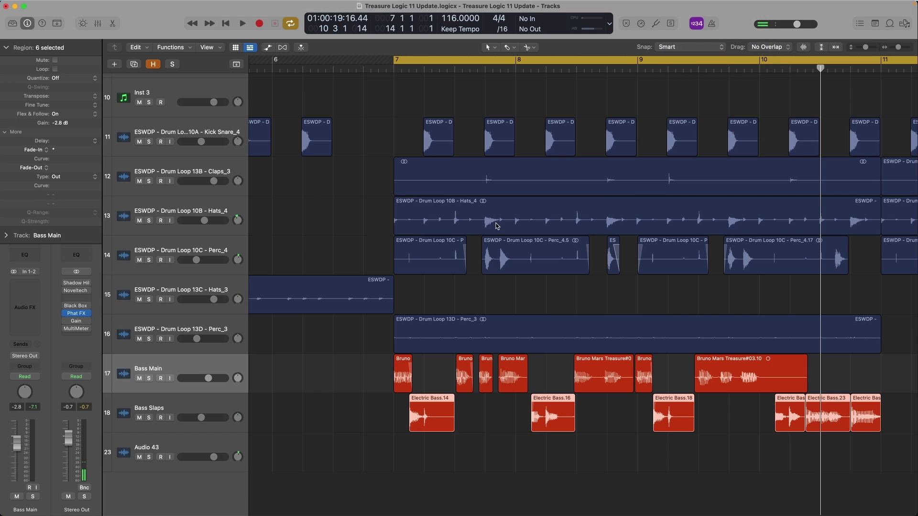
# - Zoom in on the Bass Main and Bass Slaps tracks and audition them in the looped section
pyautogui.scroll(3, 495, 227)
pyautogui.scroll(2, 495, 227)
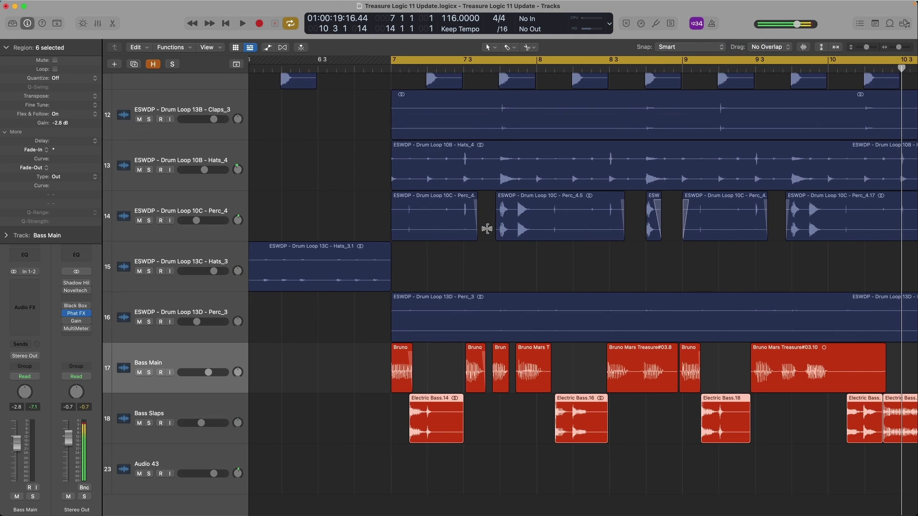
pyautogui.press('space')
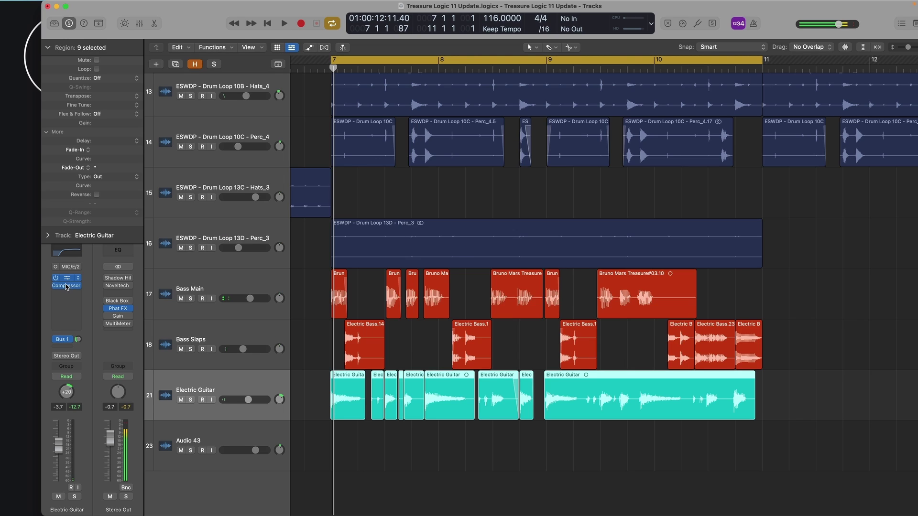
# - Inspect the Channel EQ and Compressor settings on the Electric Guitar track and close both plug-in windows
pyautogui.click(66, 277)
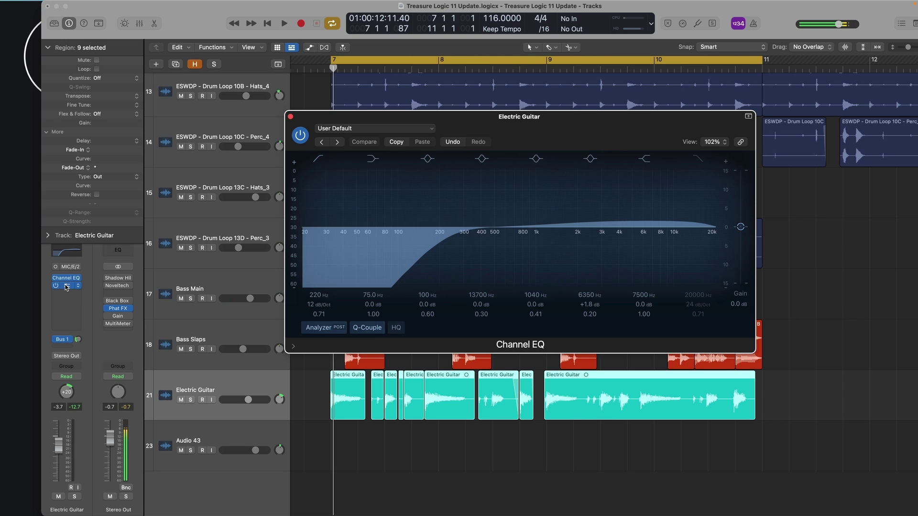
pyautogui.click(67, 285)
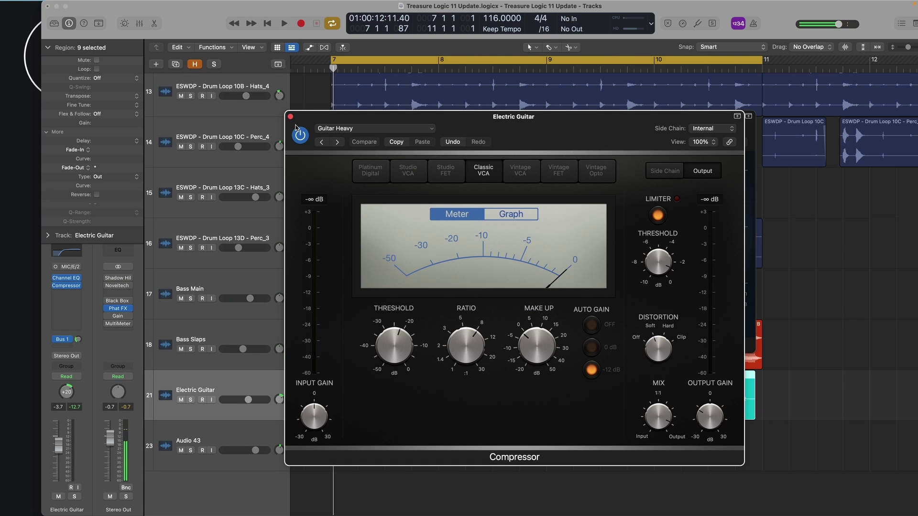
pyautogui.click(290, 116)
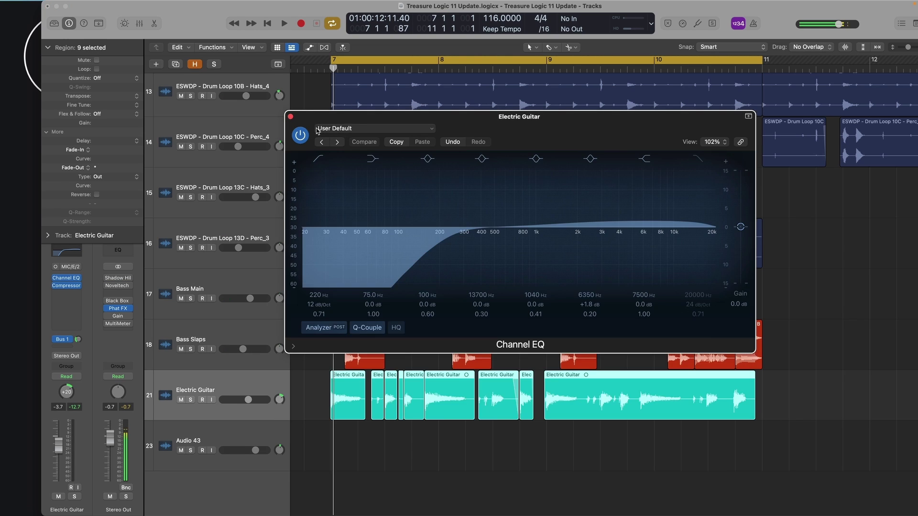
pyautogui.click(290, 116)
# - Show the aux channel fed by the Electric Guitar's Bus 1 send and audition the looped section
pyautogui.click(76, 336)
pyautogui.click(77, 337)
pyautogui.moveTo(117, 317)
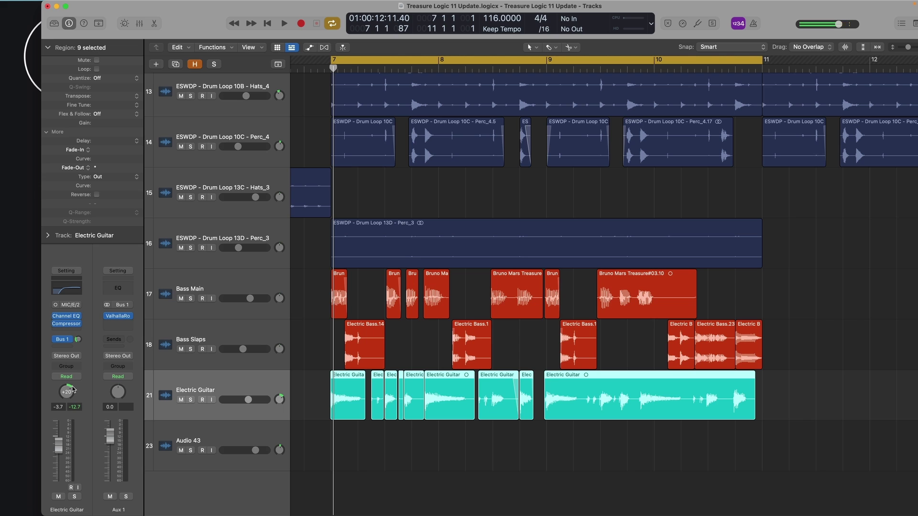
pyautogui.press('space')
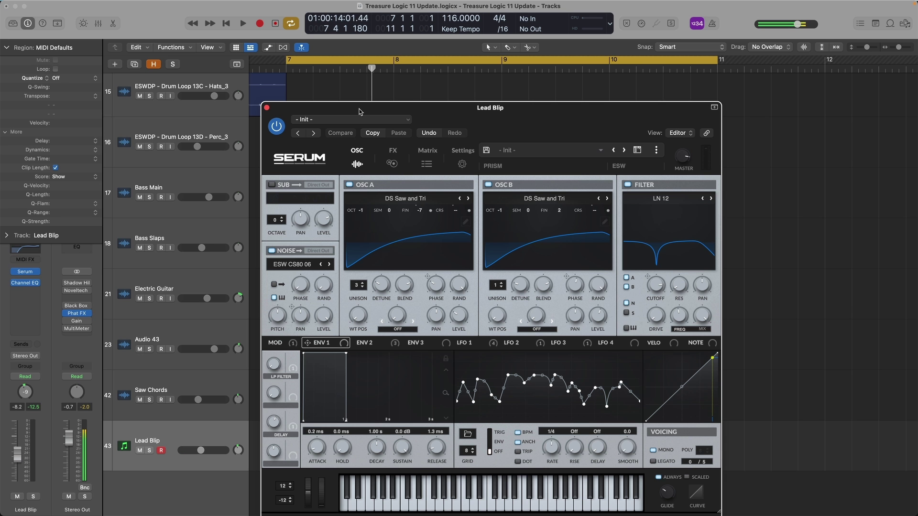
pyautogui.press('space')
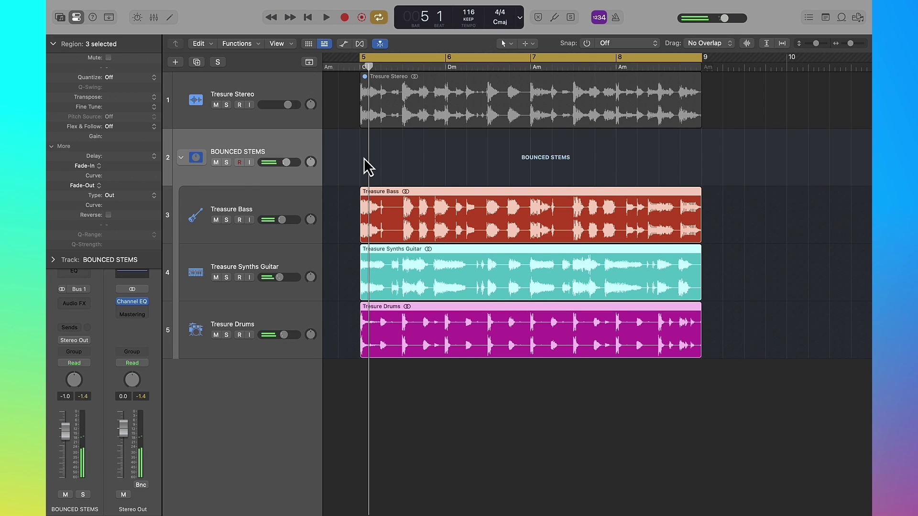
# - Collapse and mute the BOUNCED STEMS stack, and unmute the Tresure Stereo region
pyautogui.click(183, 159)
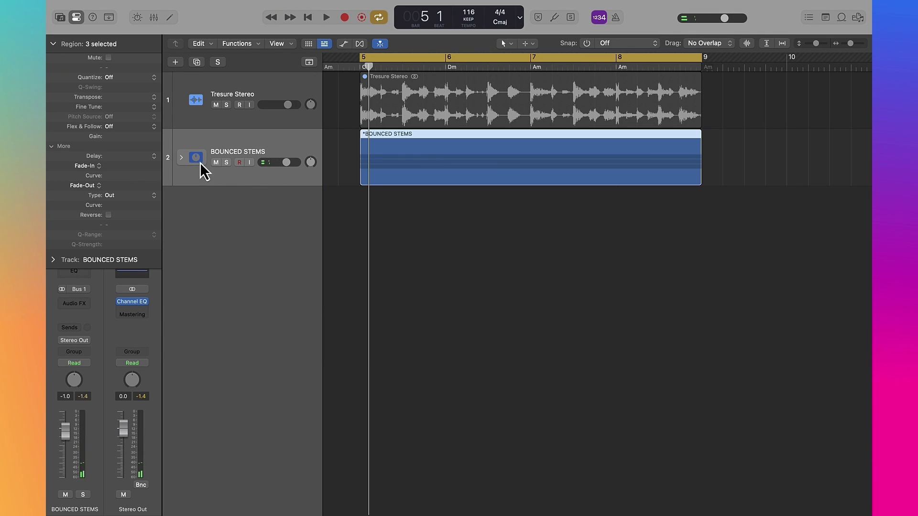
pyautogui.click(215, 163)
pyautogui.click(308, 91)
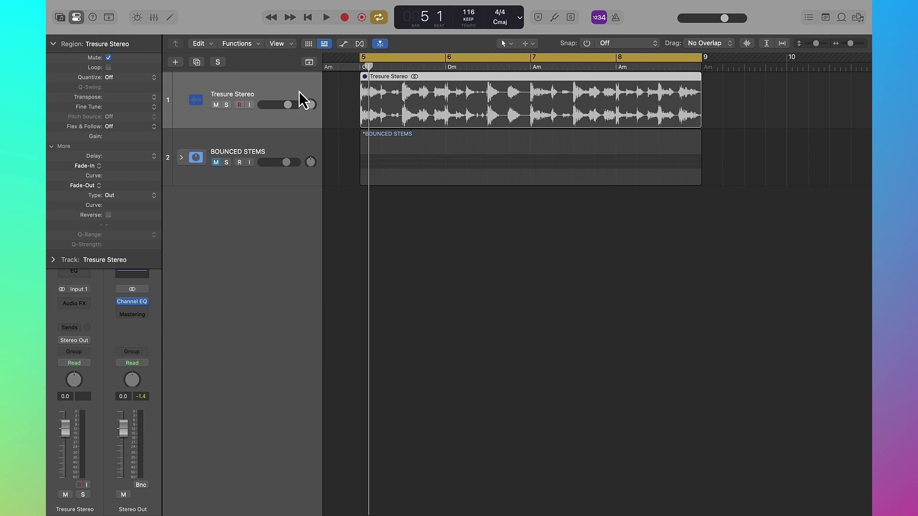
pyautogui.hotkey('ctrl', 'm')
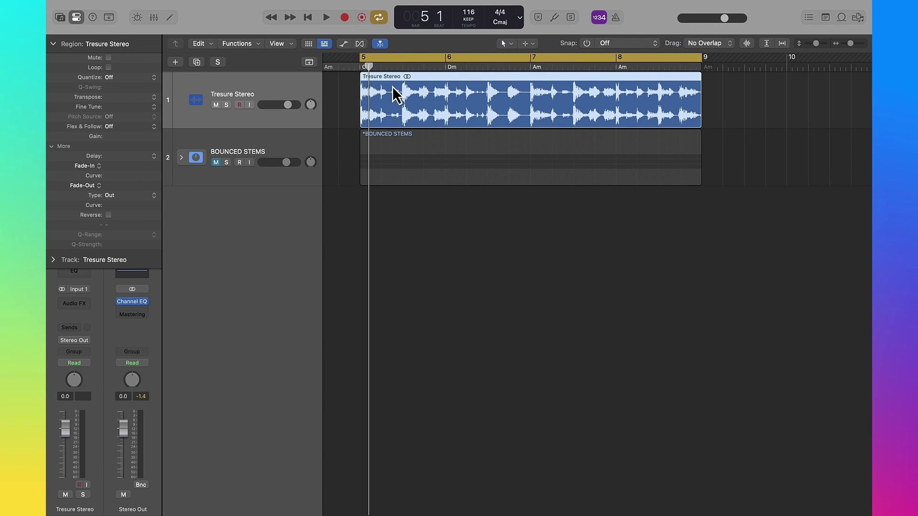
# - Split the Tresure Stereo region with Stem Splitter into Drums, Bass and Other, leaving out Vocals
pyautogui.rightClick(445, 90)
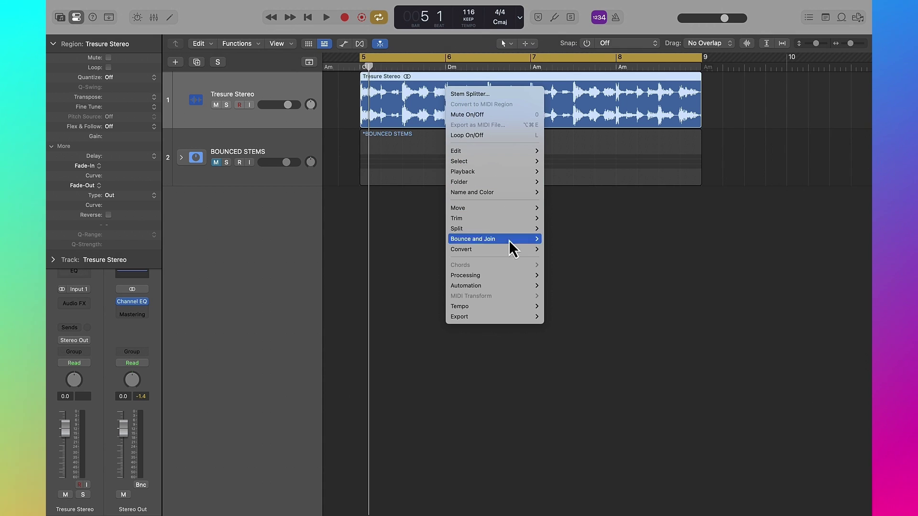
pyautogui.moveTo(521, 276)
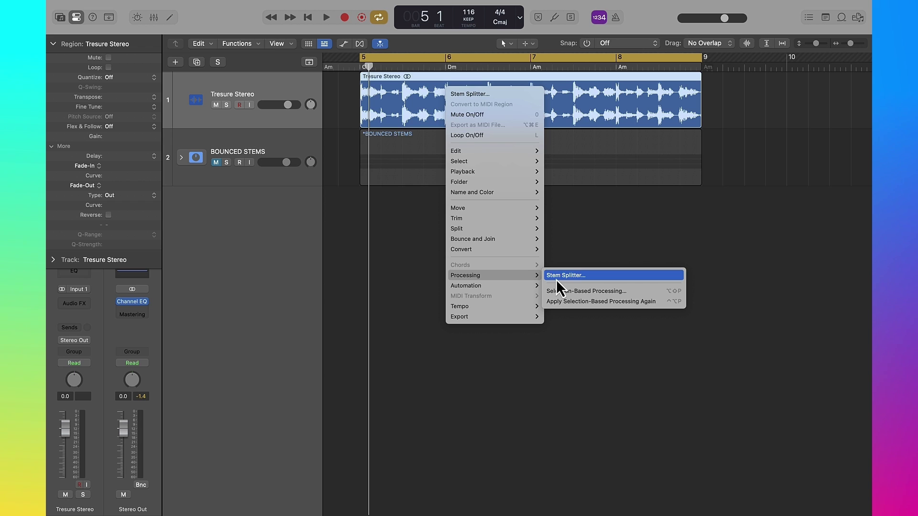
pyautogui.click(555, 280)
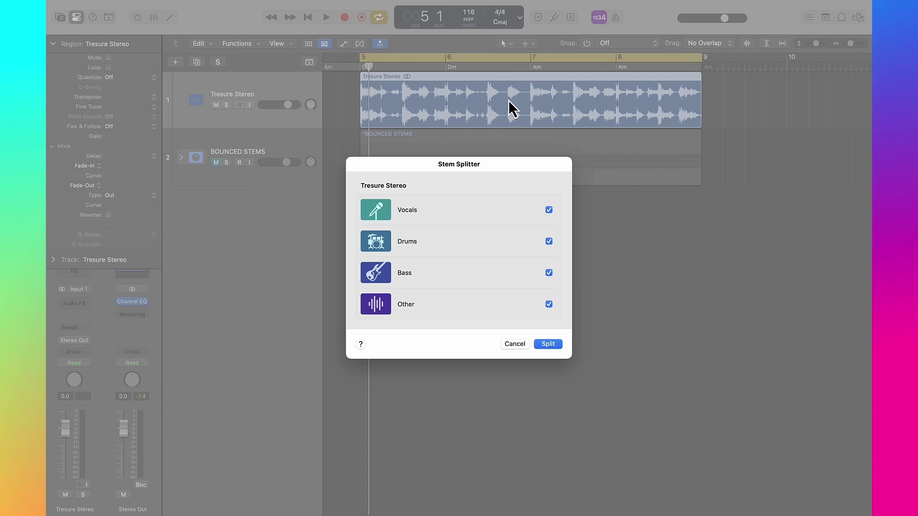
pyautogui.click(548, 210)
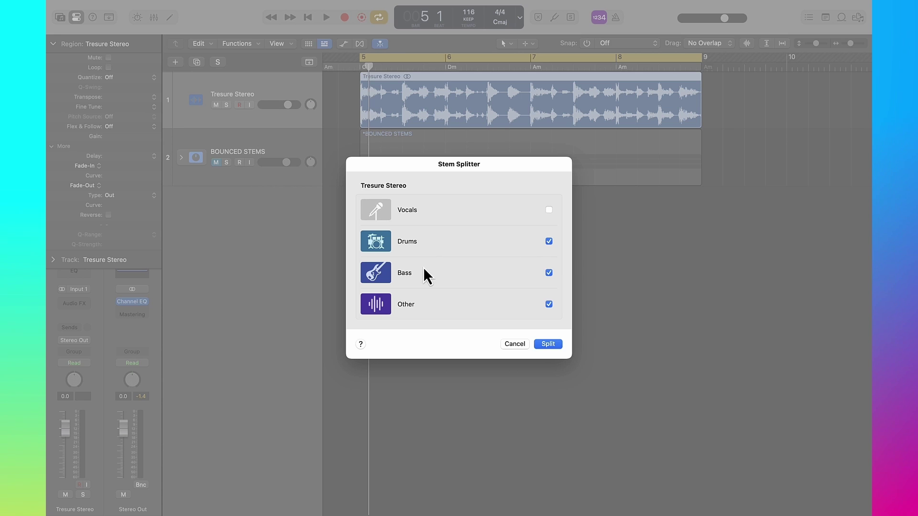
pyautogui.click(546, 344)
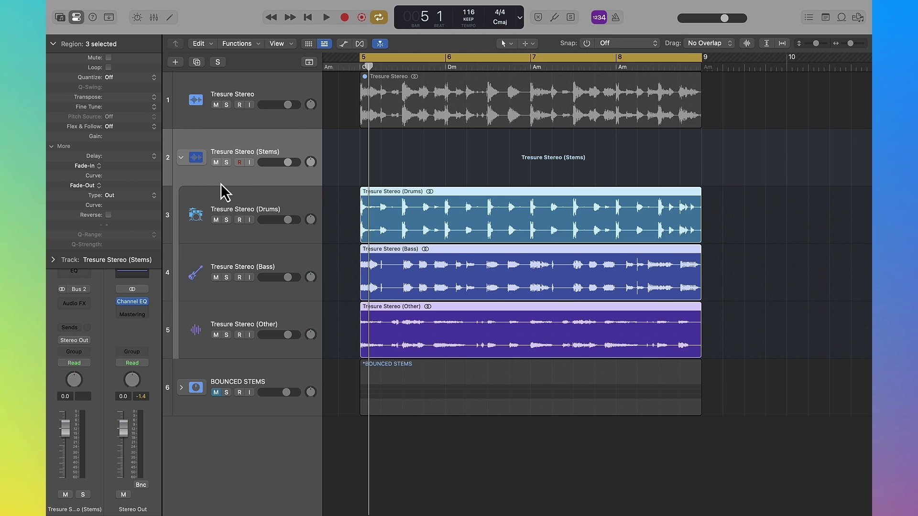
# - Play back the split stems together, and audition the Drums, Bass and Other stems one by one in solo
pyautogui.press('space')
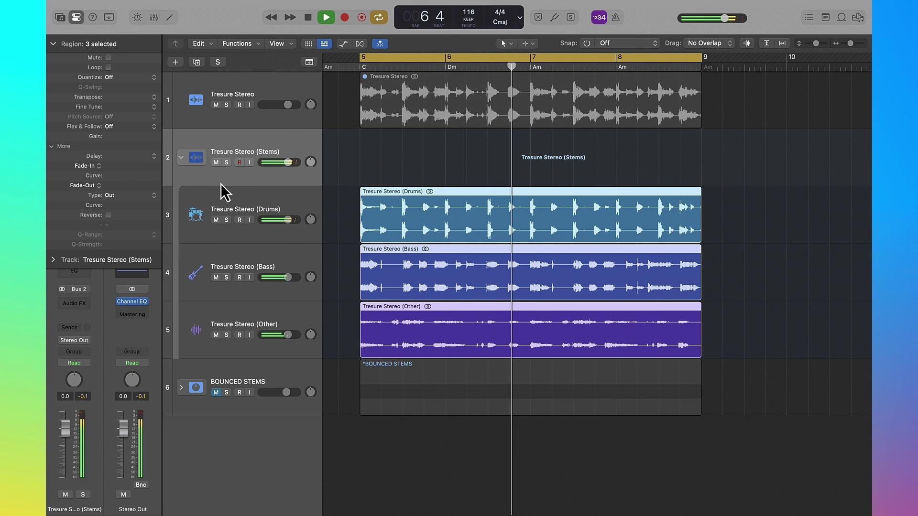
pyautogui.press('space')
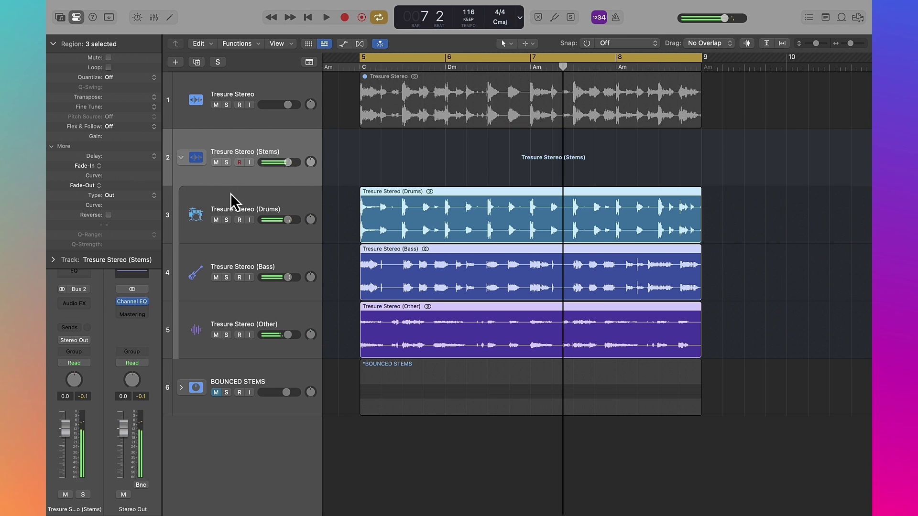
pyautogui.click(231, 193)
pyautogui.hotkey('ctrl', 's')
pyautogui.press('space')
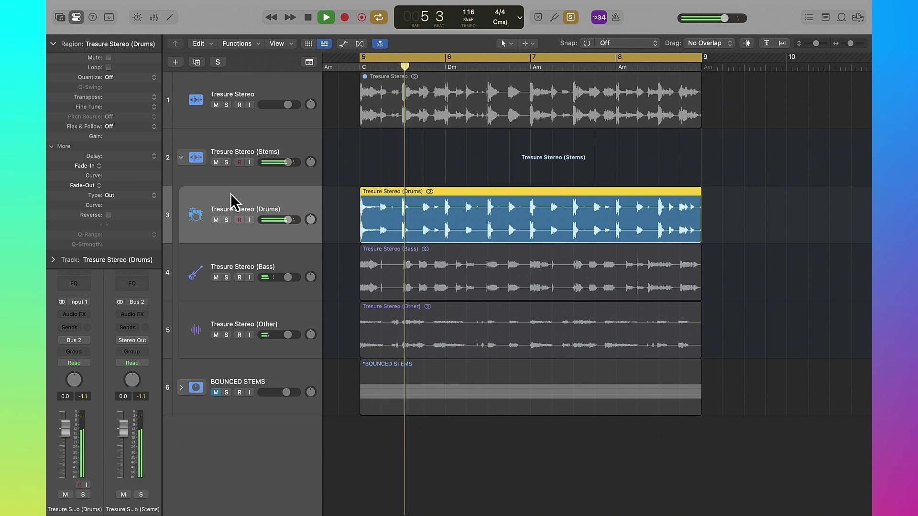
pyautogui.click(228, 249)
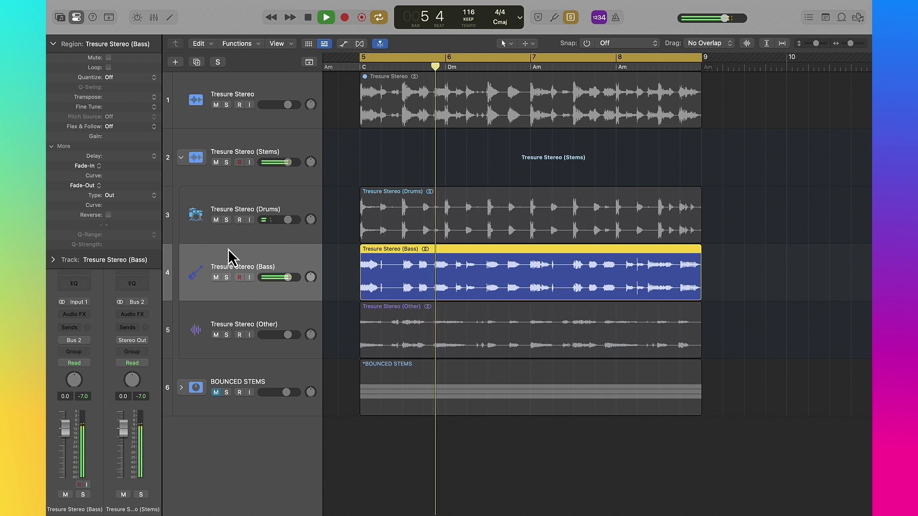
pyautogui.press('space')
pyautogui.click(219, 311)
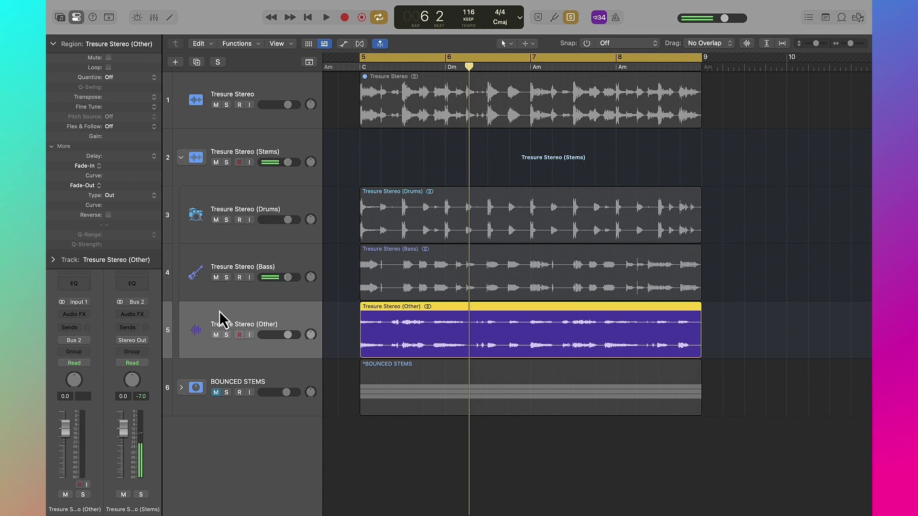
pyautogui.press('space')
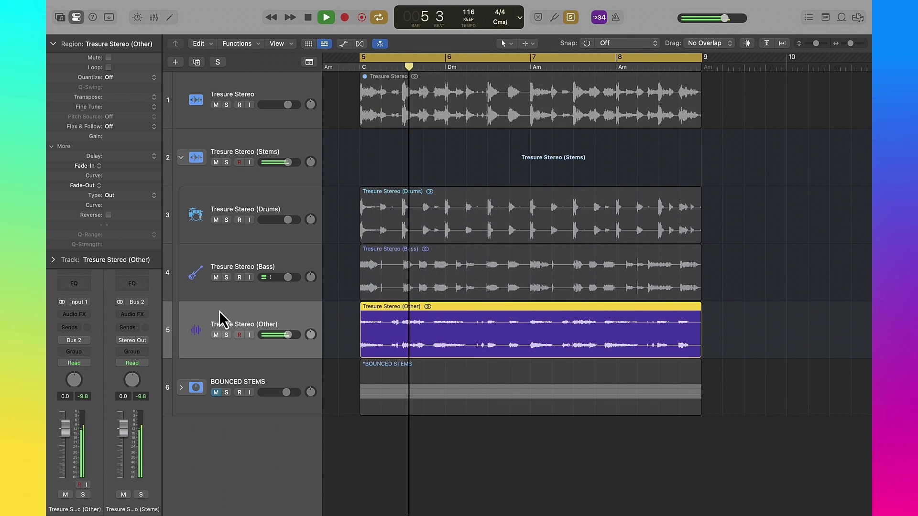
pyautogui.press('space')
# - Expand and unmute the BOUNCED STEMS stack, and compare its Treasure Bass region with the split Bass stem in solo
pyautogui.click(184, 388)
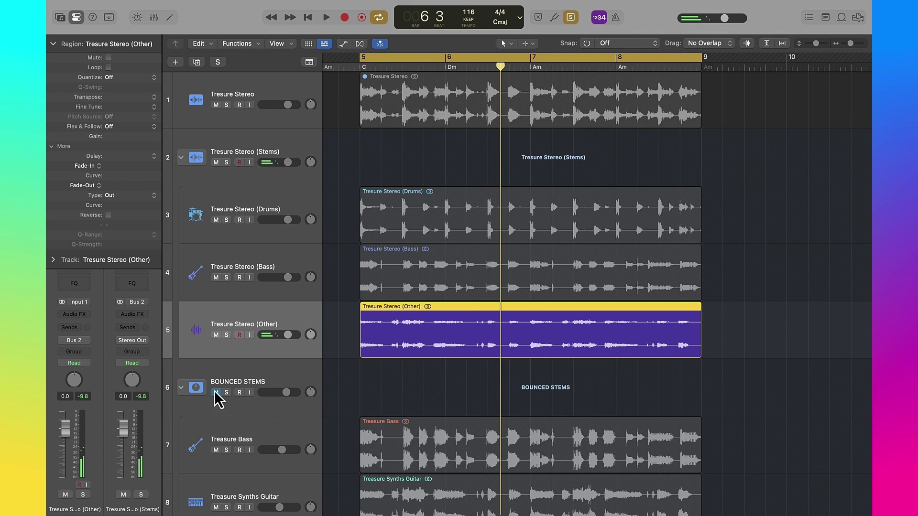
pyautogui.scroll(-2, 326, 362)
pyautogui.click(390, 397)
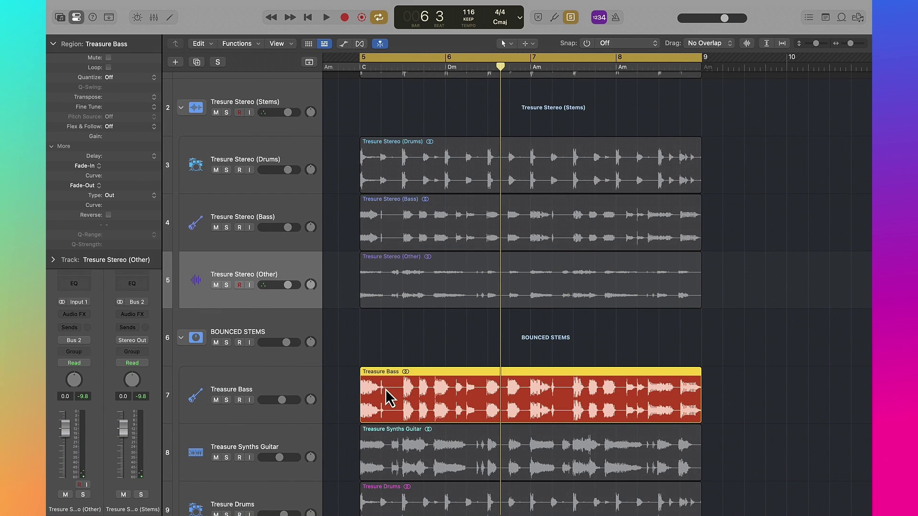
pyautogui.press('space')
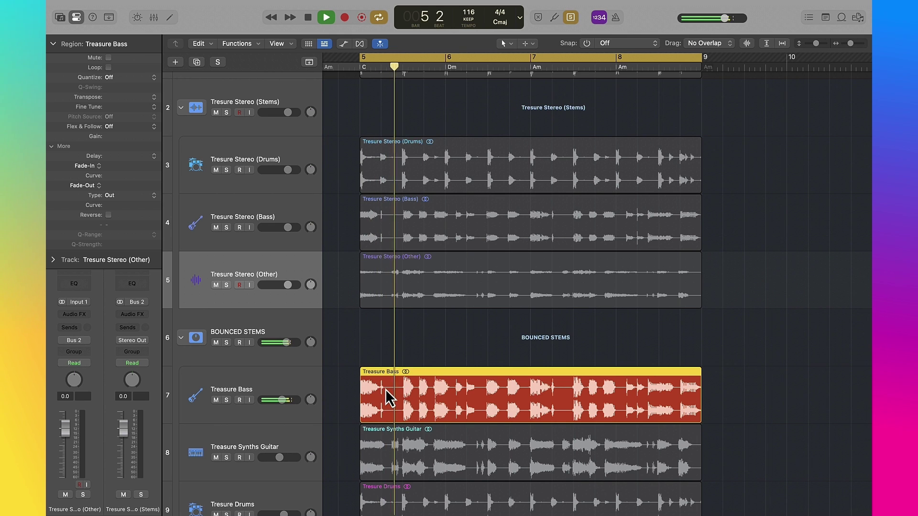
pyautogui.click(422, 231)
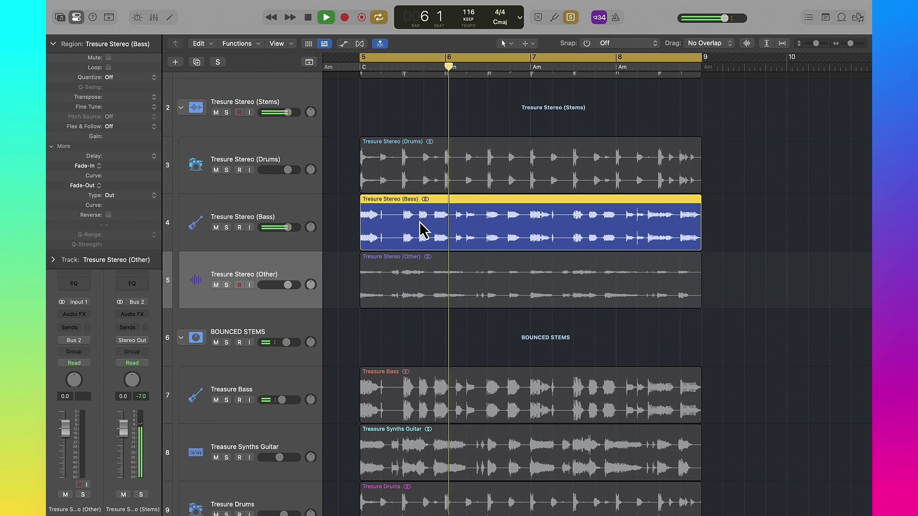
pyautogui.press('space')
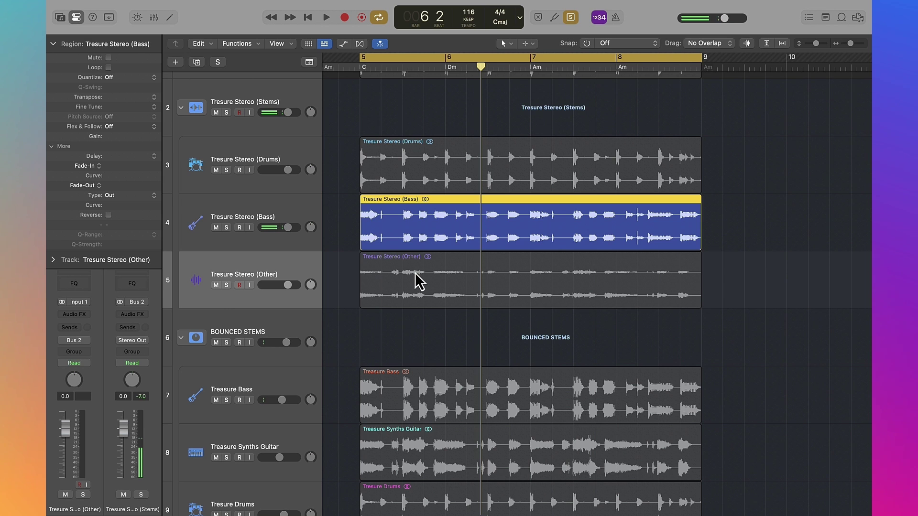
# - Compare the split Tresure Stereo (Drums) stem with the original Tresure Drums bounce by playing each in solo
pyautogui.click(444, 175)
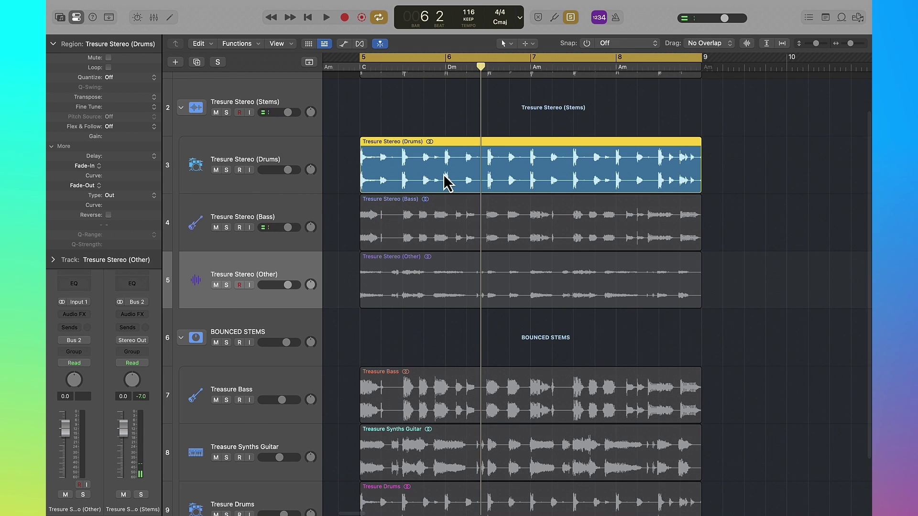
pyautogui.press('space')
pyautogui.scroll(-3, 427, 363)
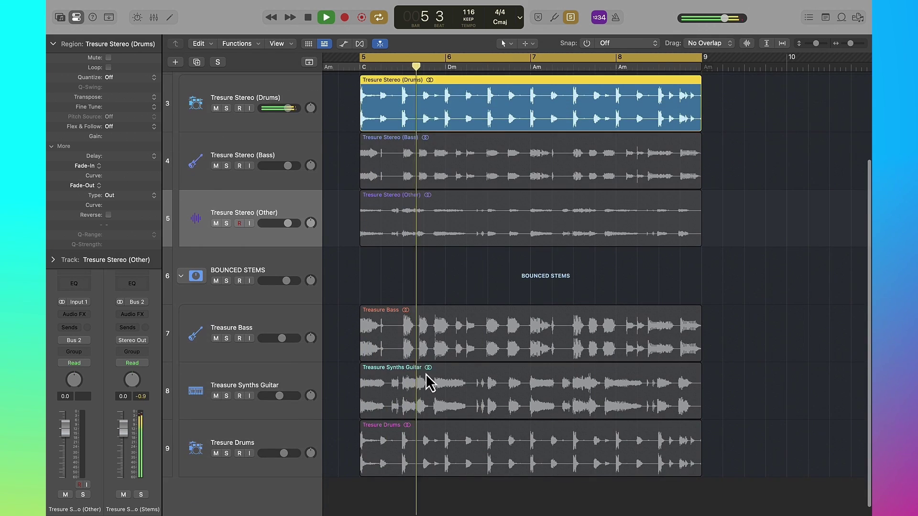
pyautogui.click(419, 442)
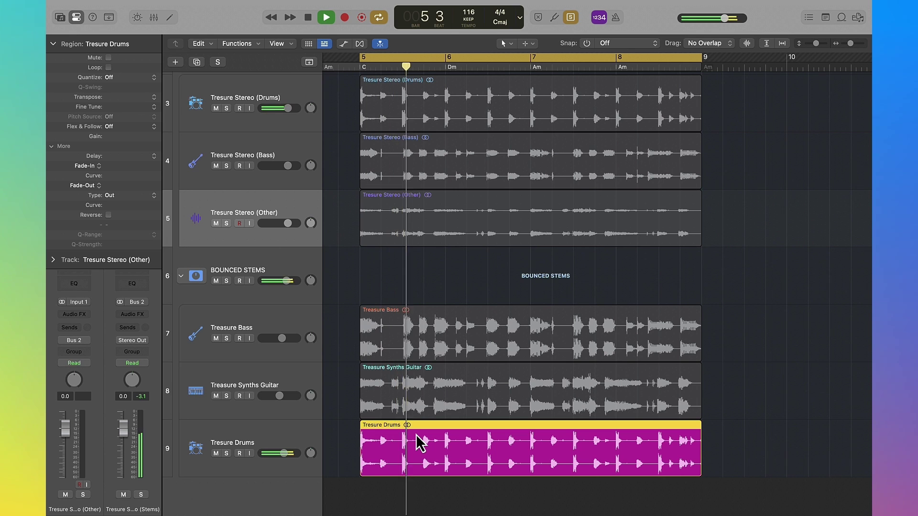
pyautogui.press('space')
pyautogui.scroll(3, 419, 380)
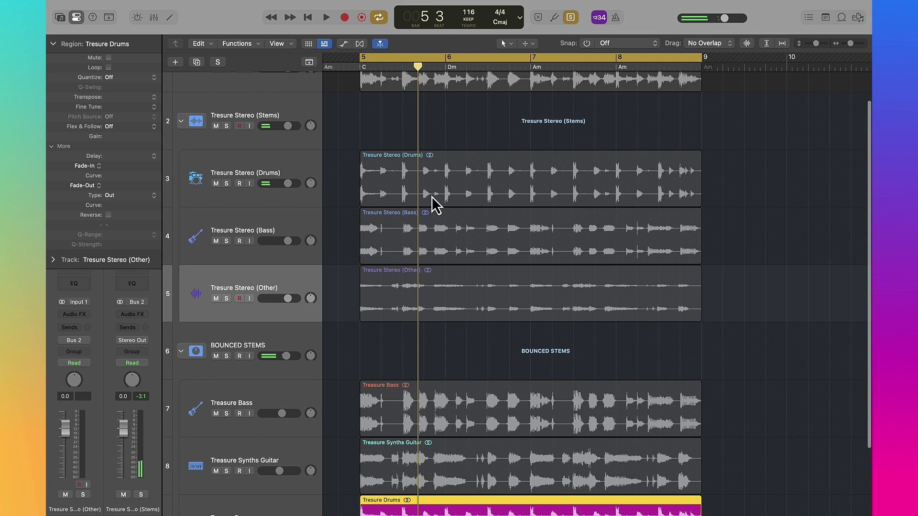
# - Audition the split Tresure Stereo (Other) stem in solo, and collapse the BOUNCED STEMS and Tresure Stereo (Stems) stacks
pyautogui.click(428, 195)
pyautogui.click(422, 281)
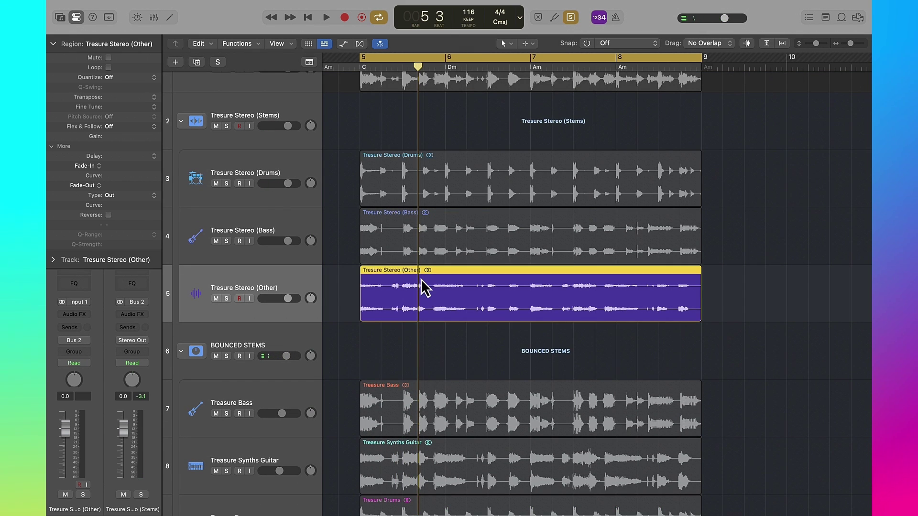
pyautogui.press('space')
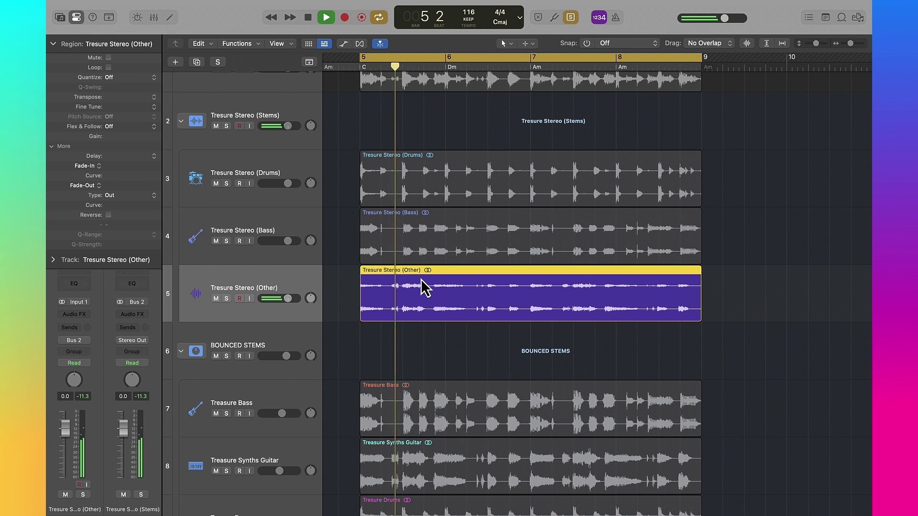
pyautogui.press('space')
pyautogui.scroll(-3, 415, 278)
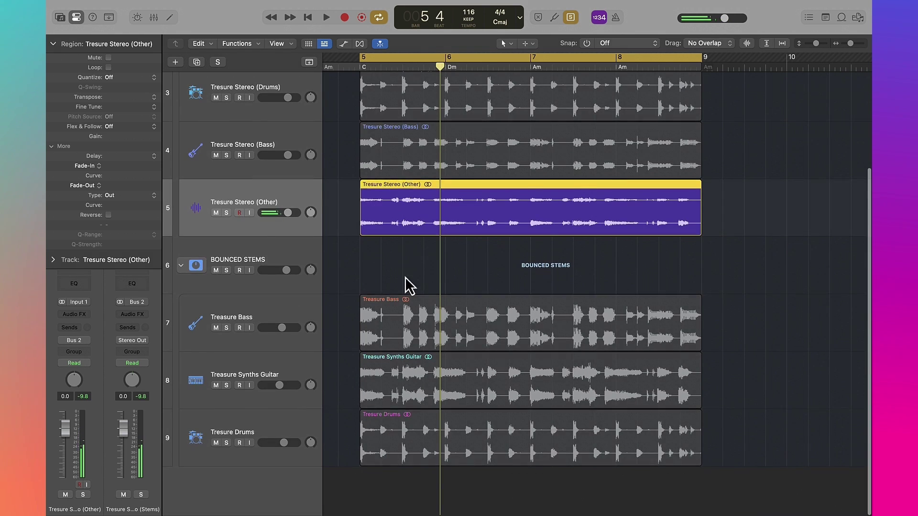
pyautogui.click(181, 263)
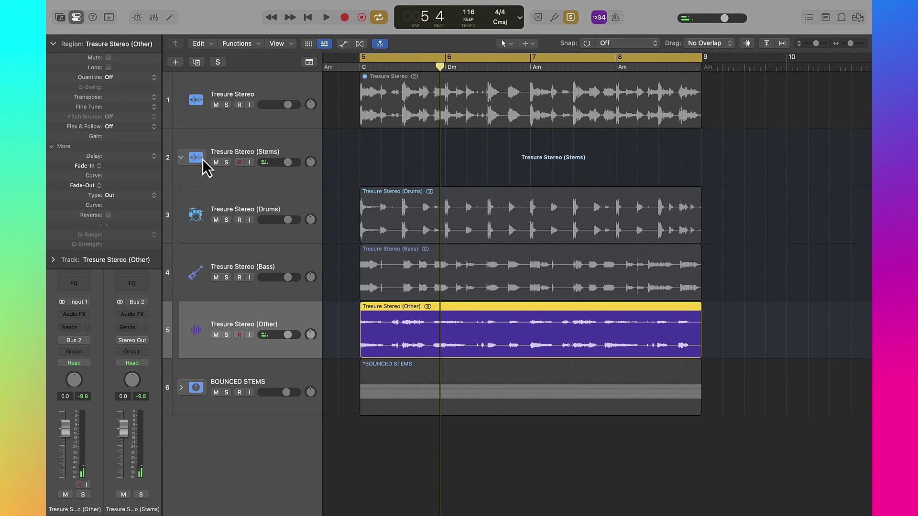
pyautogui.click(181, 158)
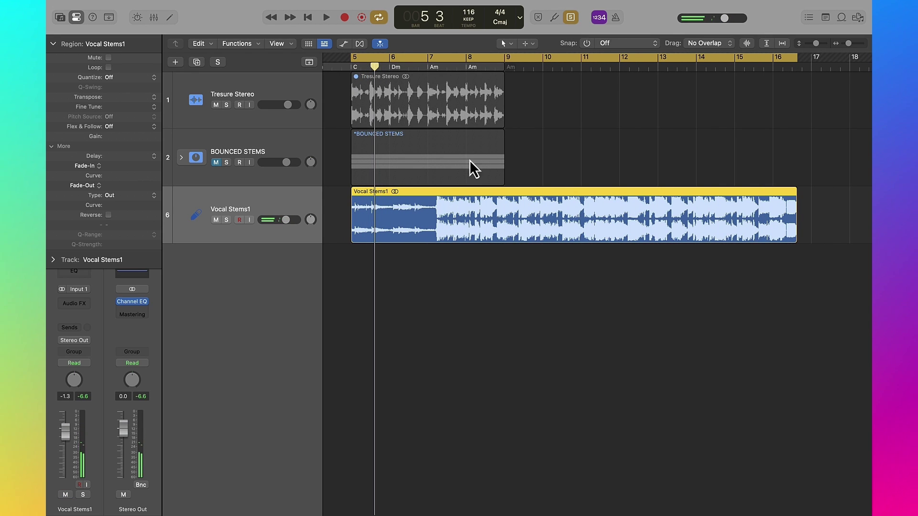
# - Play back the Vocal Stems1 region in solo, first from its beginning and again from around bar 7
pyautogui.press('space')
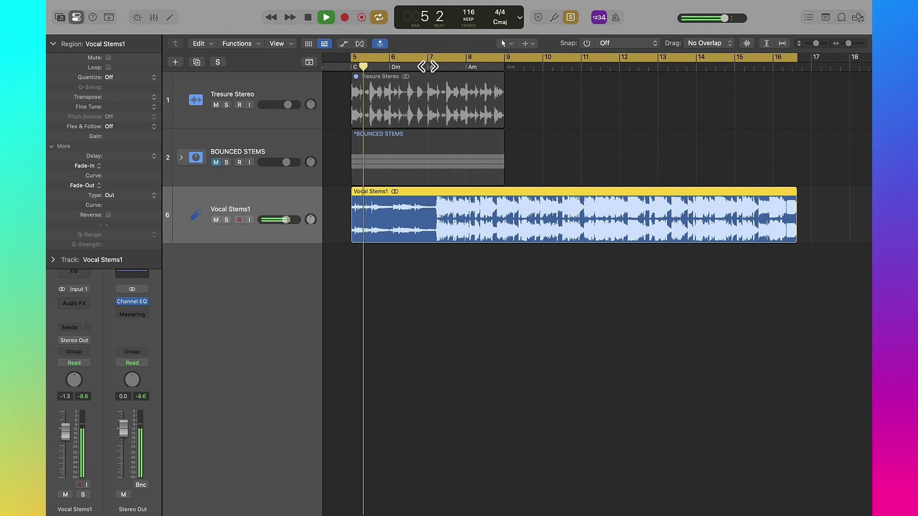
pyautogui.click(429, 66)
pyautogui.press('space')
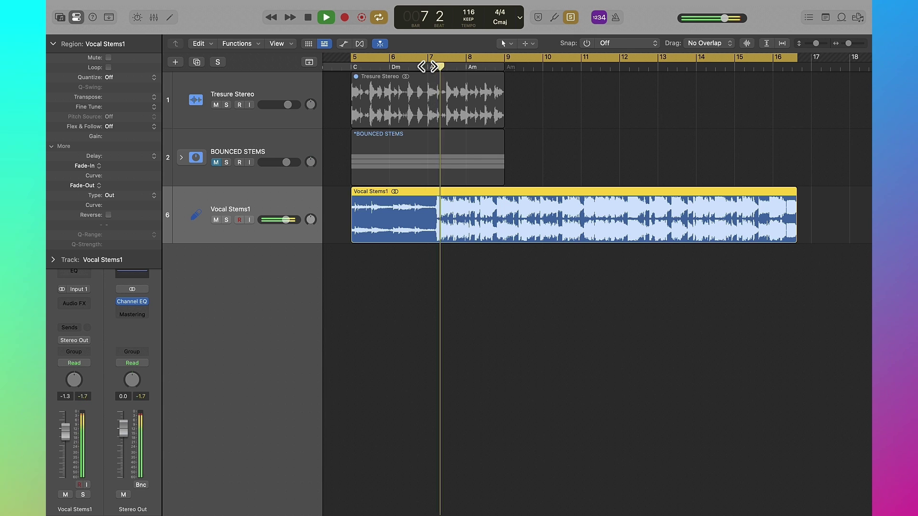
pyautogui.press('space')
# - Split the Vocal Stems1 region with Stem Splitter into Vocals only, and play back the split vocal stem
pyautogui.rightClick(454, 214)
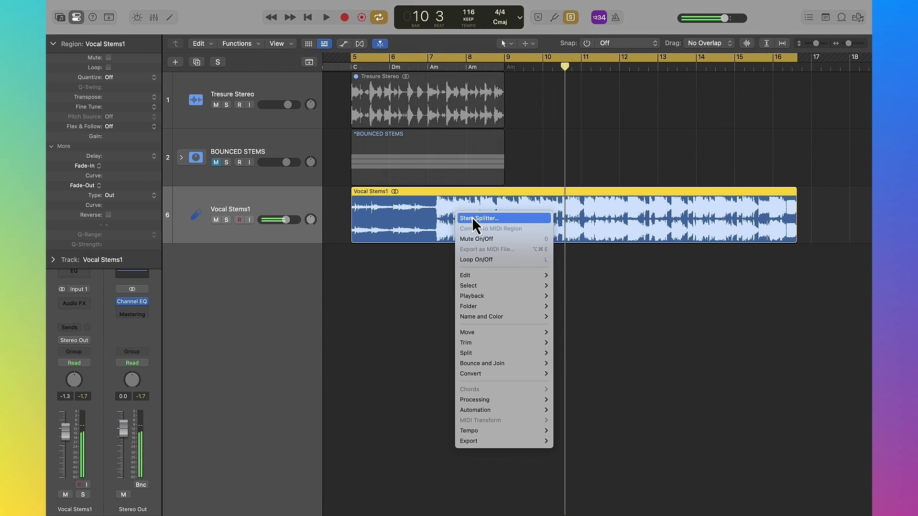
pyautogui.click(471, 217)
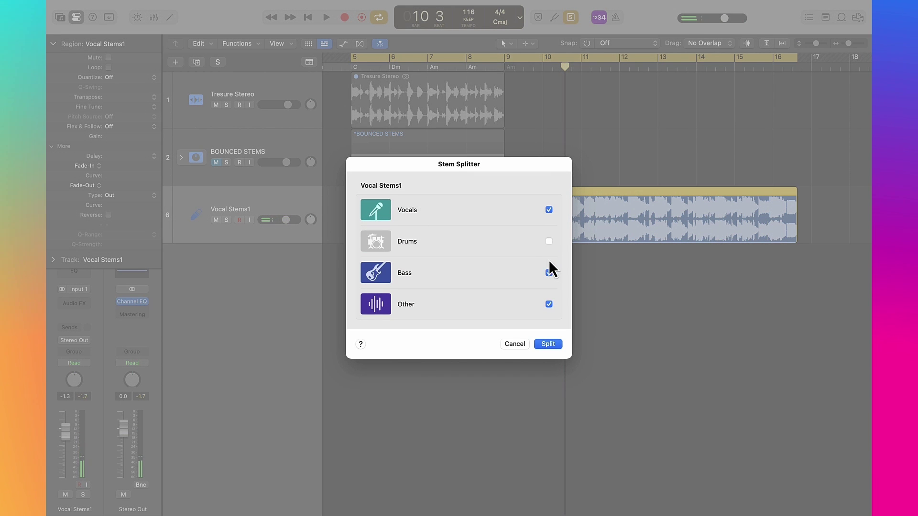
pyautogui.click(549, 273)
pyautogui.click(549, 304)
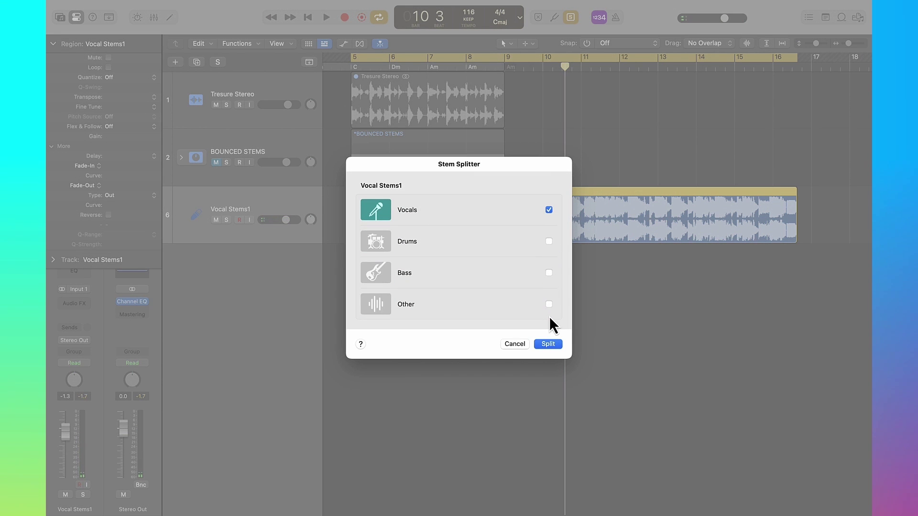
pyautogui.click(548, 344)
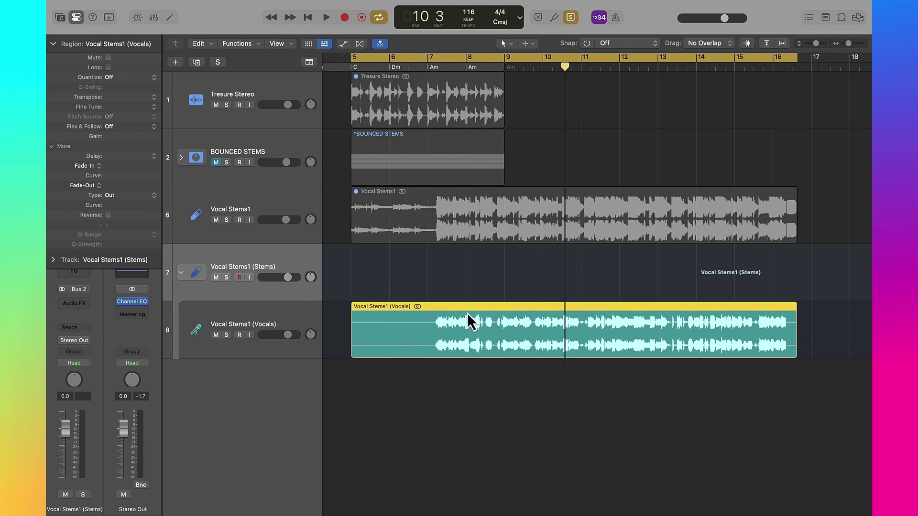
pyautogui.press('space')
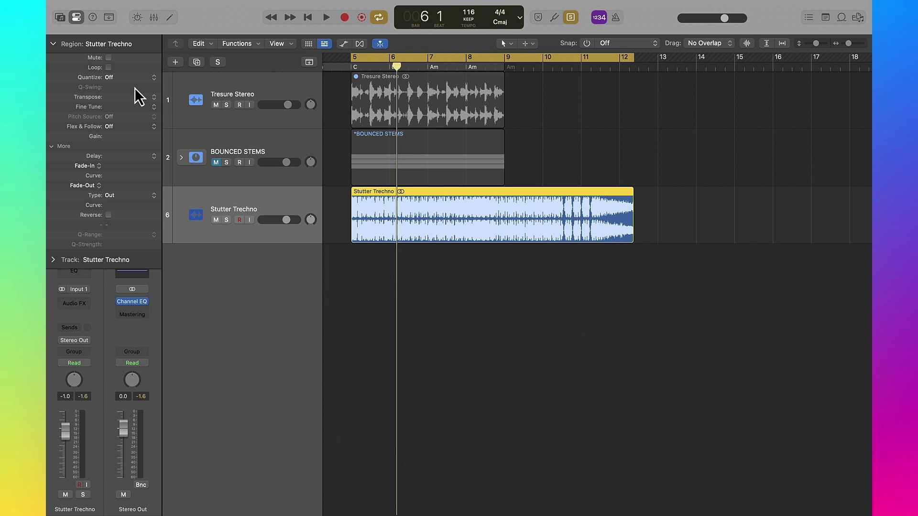
# - Play back the Stutter Trechno region, and split it with Stem Splitter into Drums, Bass and Other, leaving out Vocals
pyautogui.press('space')
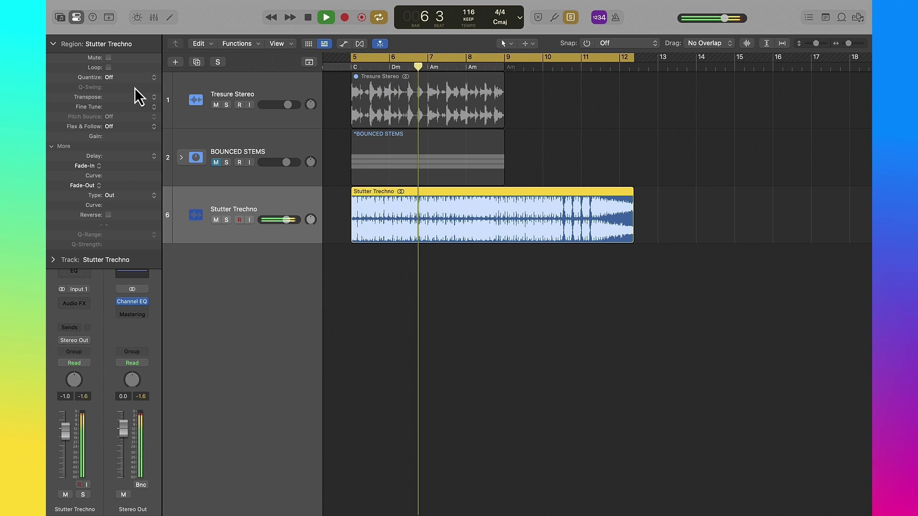
pyautogui.press('space')
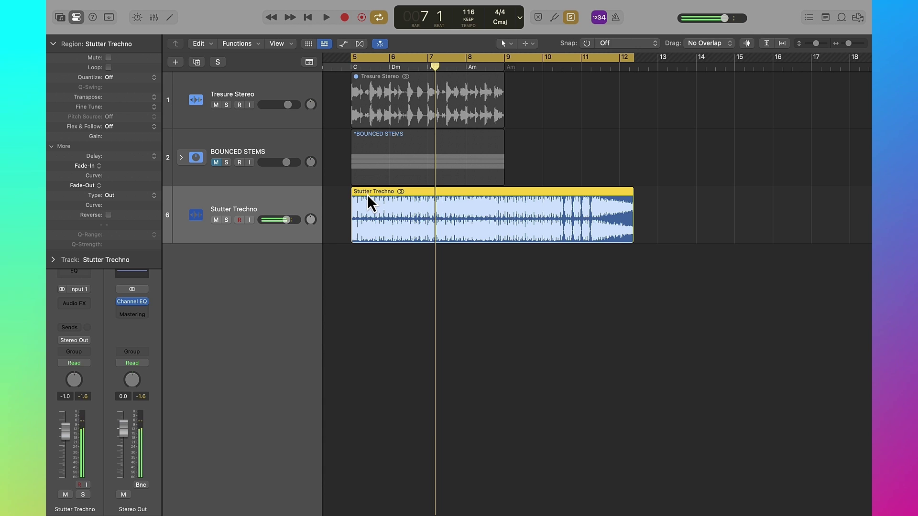
pyautogui.rightClick(367, 194)
pyautogui.click(390, 198)
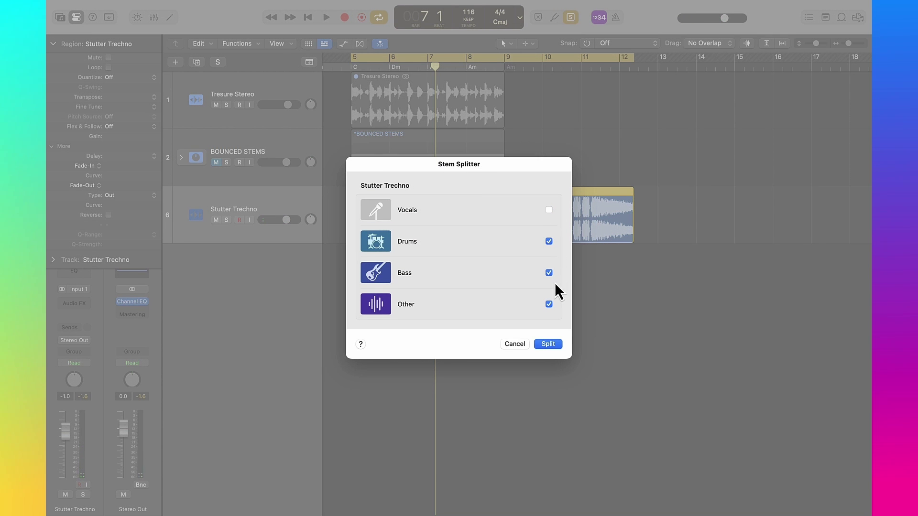
pyautogui.click(555, 344)
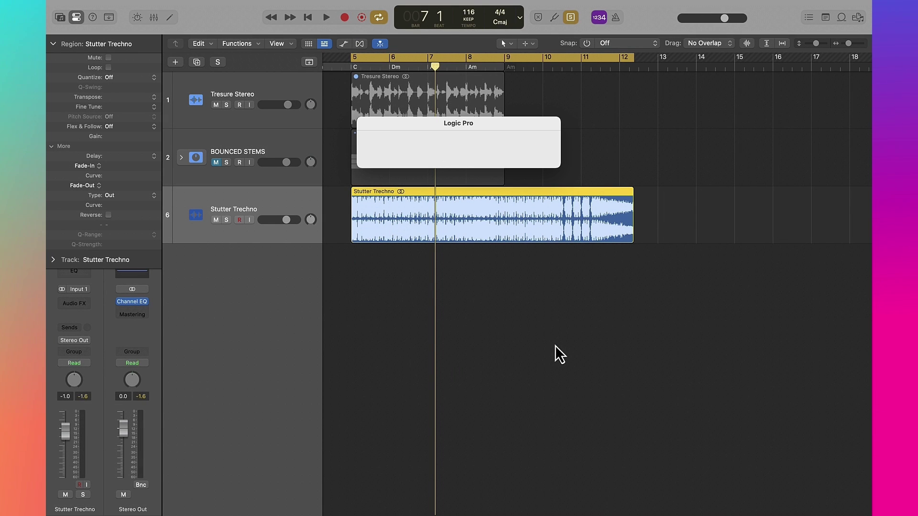
# - Play back the Stutter Trechno stems together with the Drums stem unmuted, and mute the Drums stem again
pyautogui.press('space')
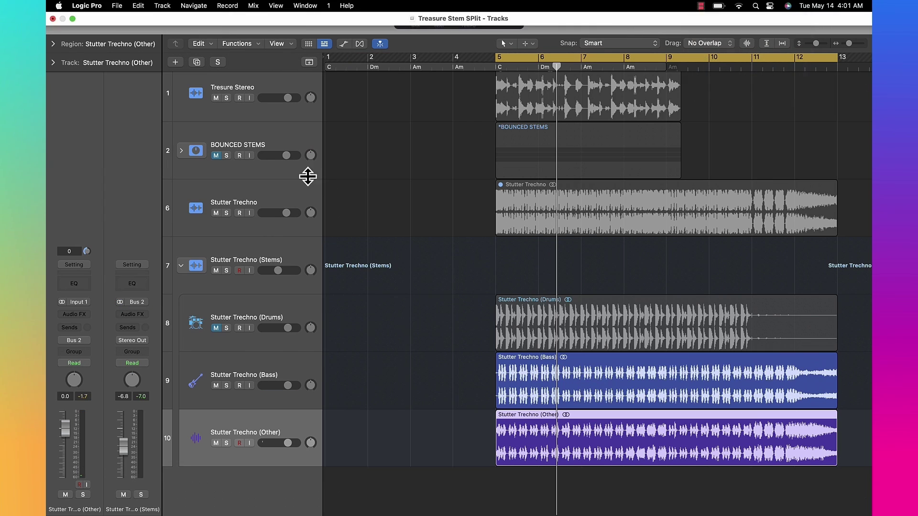
pyautogui.click(216, 328)
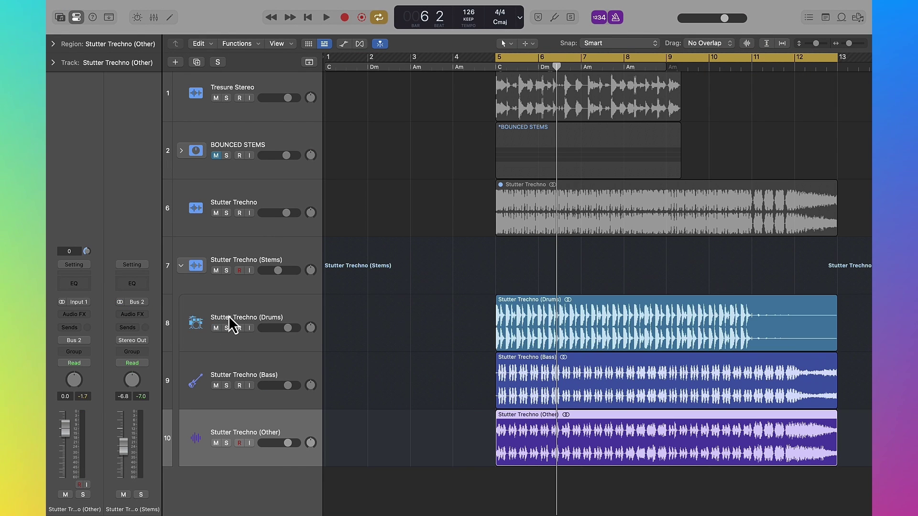
pyautogui.click(231, 319)
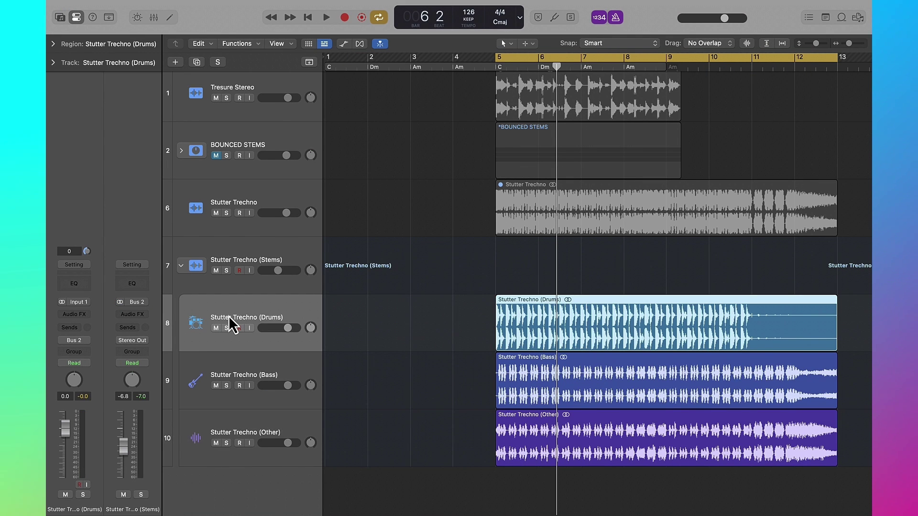
pyautogui.press('space')
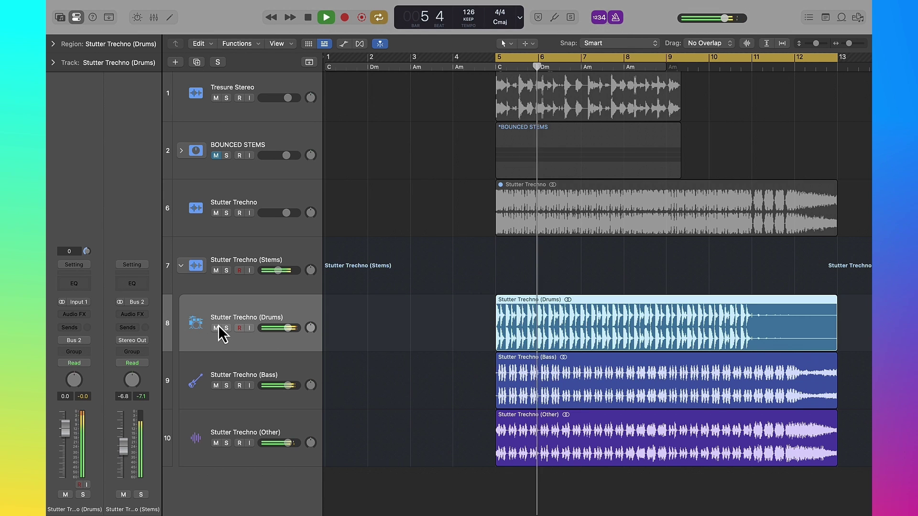
pyautogui.click(217, 327)
pyautogui.press('space')
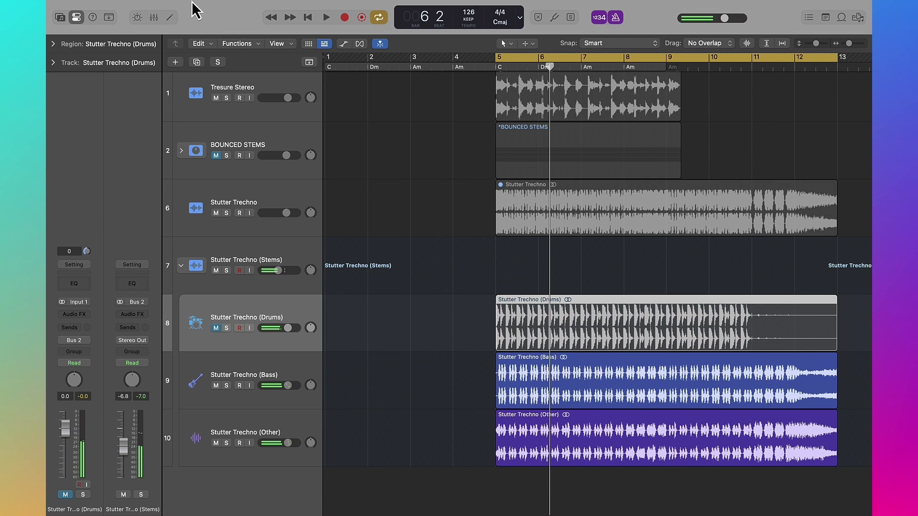
# - Look through the Session Player types, and create one Drummer track in the Modern House style
pyautogui.click(162, 6)
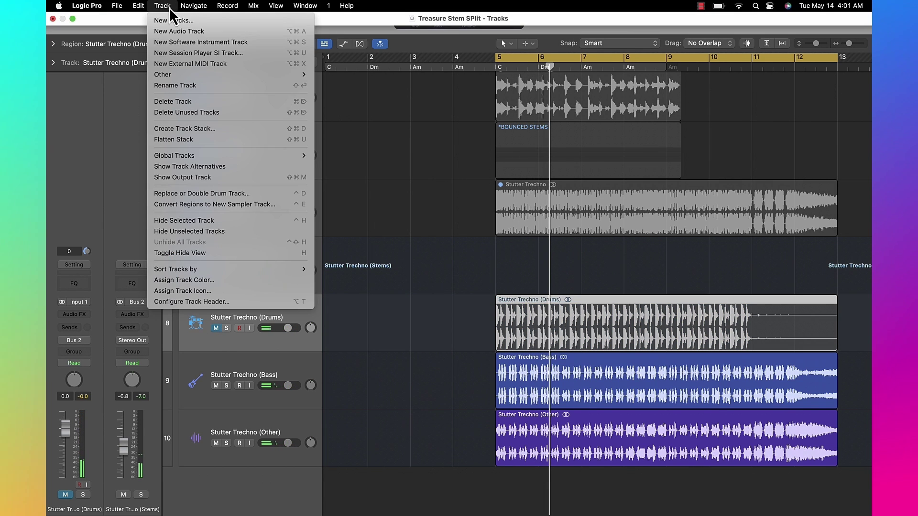
pyautogui.click(184, 55)
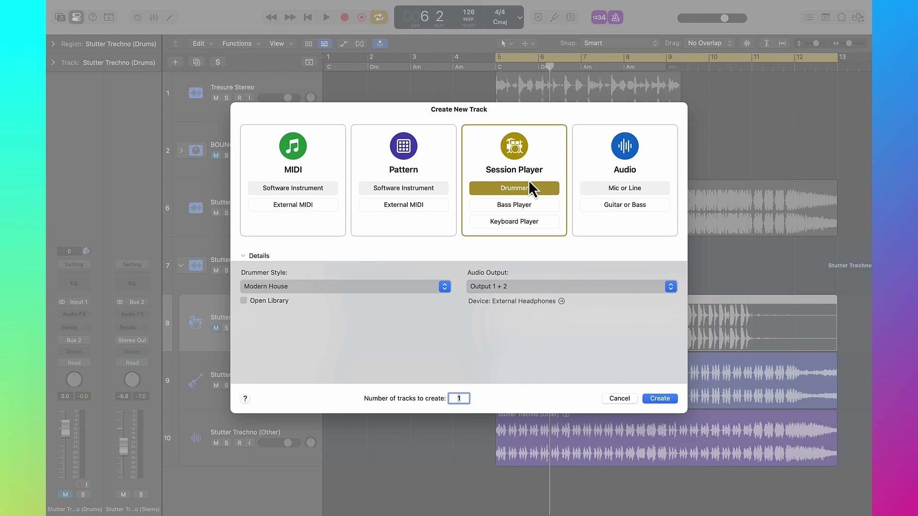
pyautogui.click(509, 205)
pyautogui.click(503, 220)
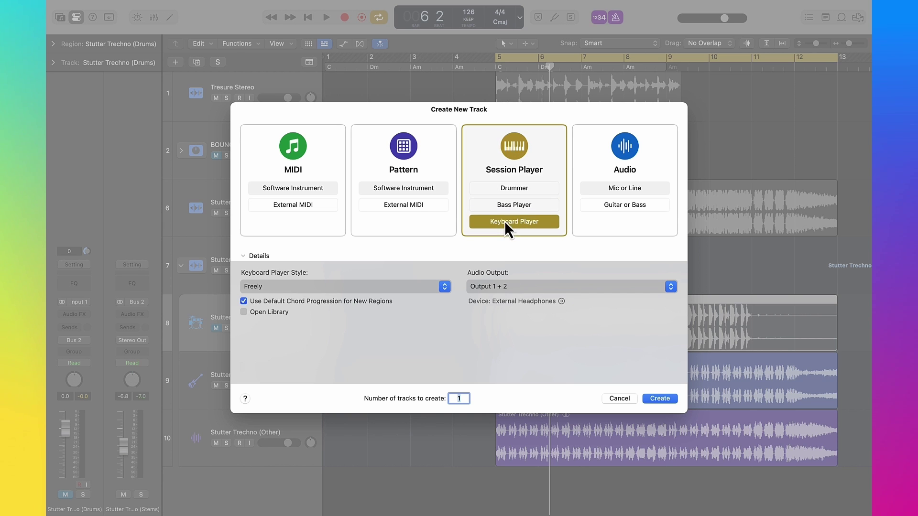
pyautogui.click(509, 206)
pyautogui.click(513, 189)
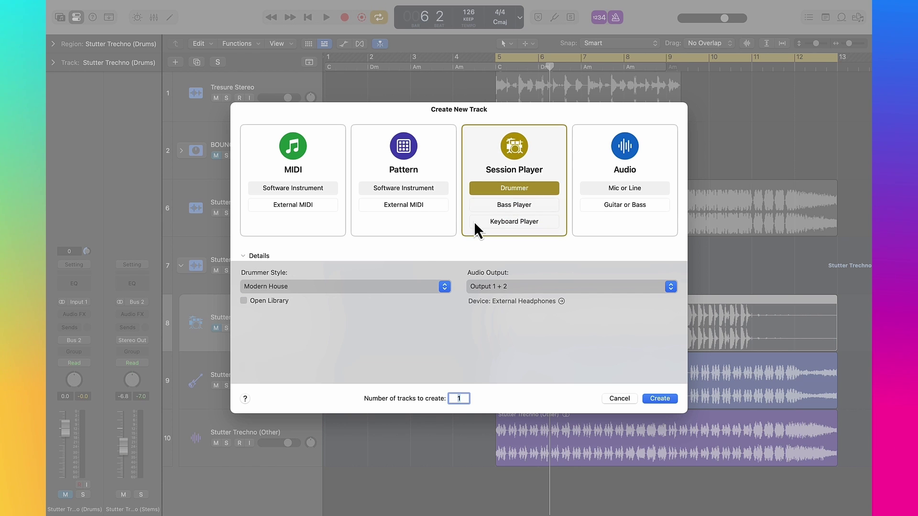
pyautogui.click(348, 289)
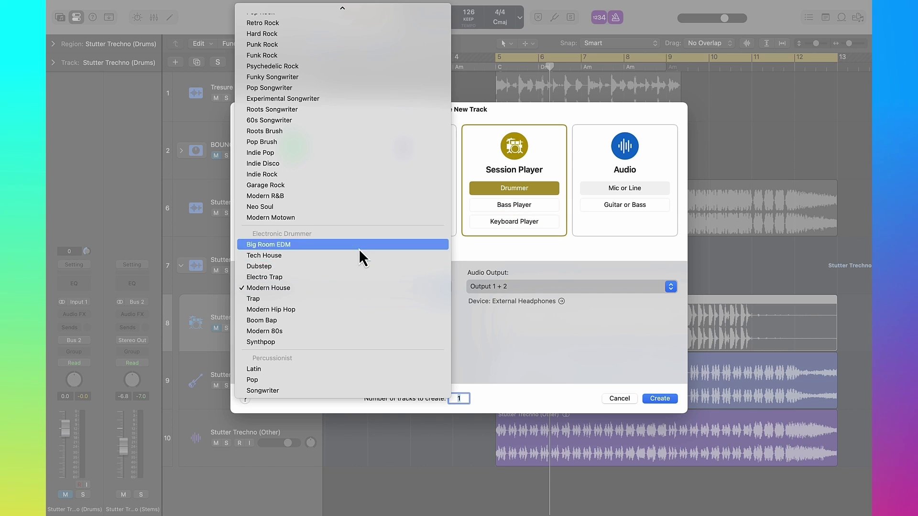
pyautogui.click(342, 288)
pyautogui.click(659, 397)
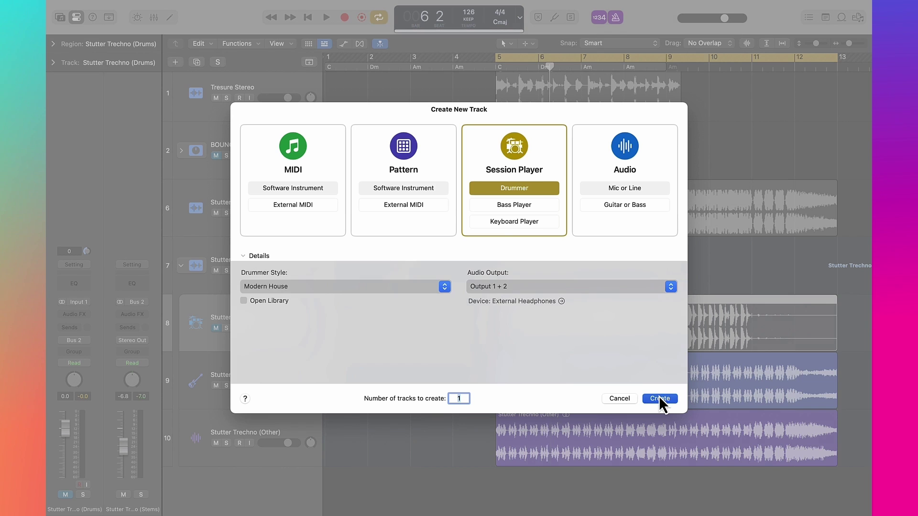
pyautogui.click(469, 154)
pyautogui.moveTo(475, 185); pyautogui.dragTo(635, 180)
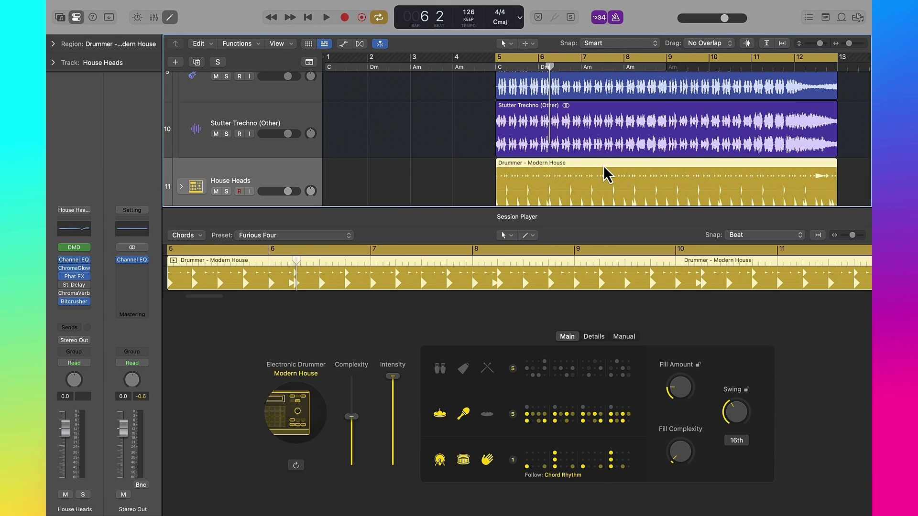
# - Audition the Drummer - Modern House region in solo with the editor closed, and reopen it in the Session Player editor
pyautogui.press('x')
pyautogui.press('x')
pyautogui.press('s')
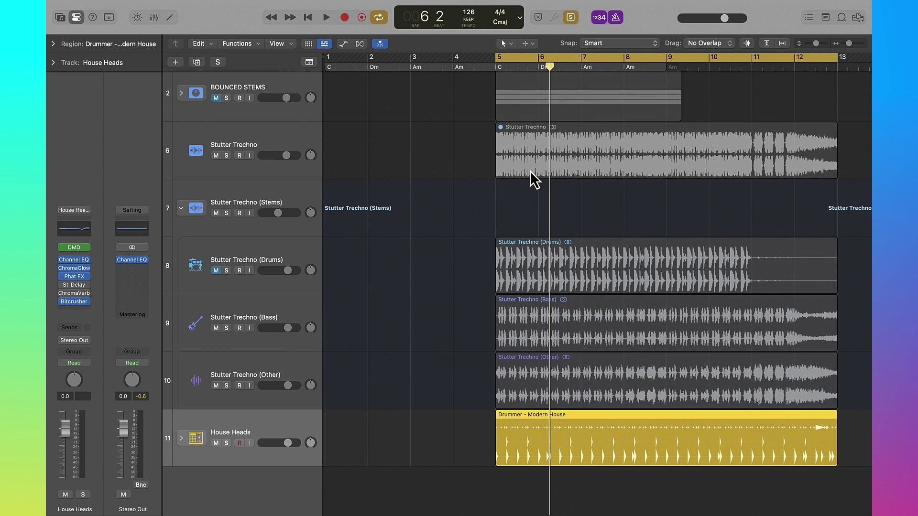
pyautogui.press('space')
pyautogui.press('space')
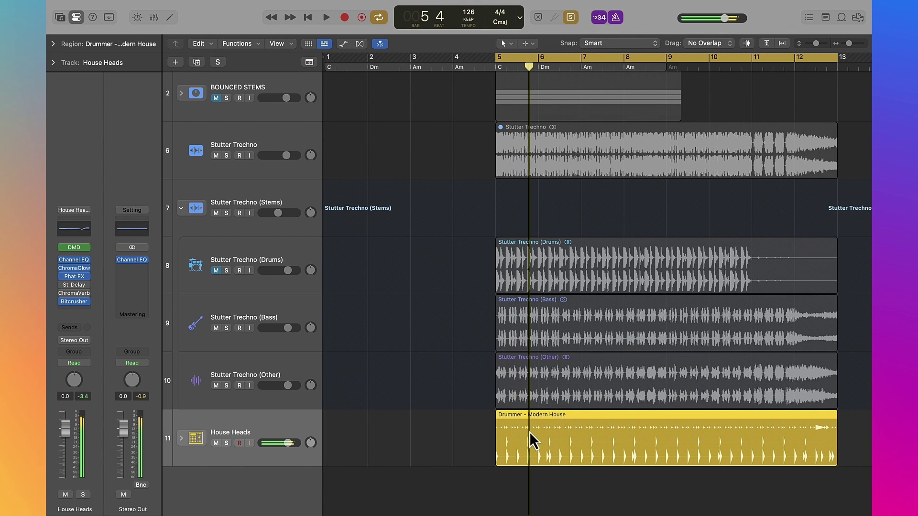
pyautogui.doubleClick(537, 417)
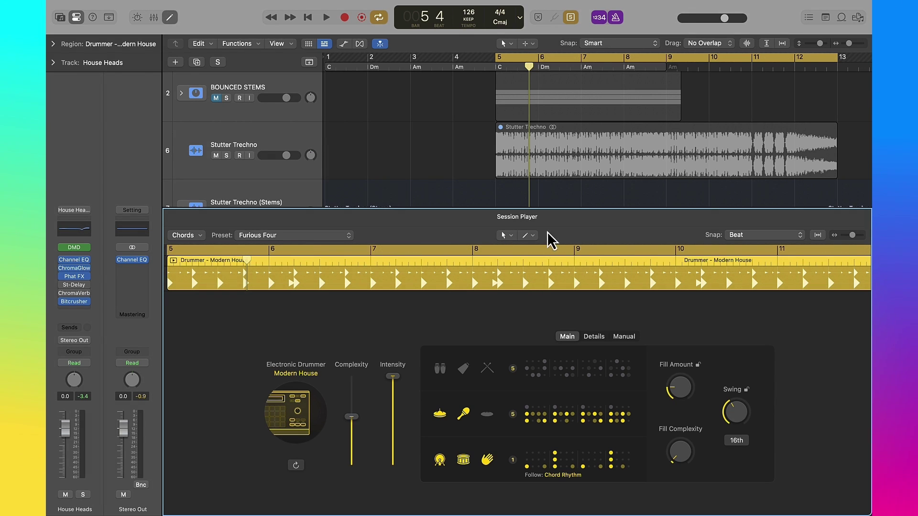
# - Audition the Kick 1, Snare 1, Rim and Clap 1 pads of the House Heads kit in Drum Machine Designer
pyautogui.click(75, 248)
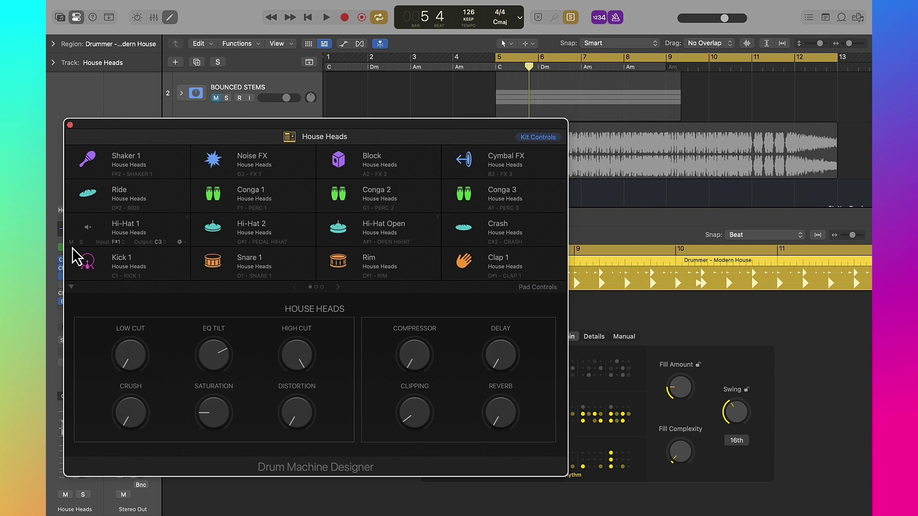
pyautogui.click(90, 266)
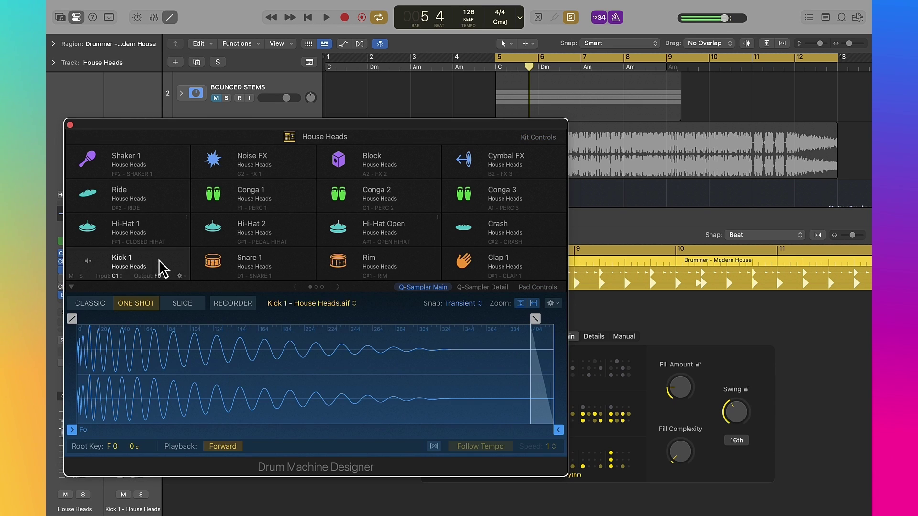
pyautogui.click(214, 266)
pyautogui.click(341, 270)
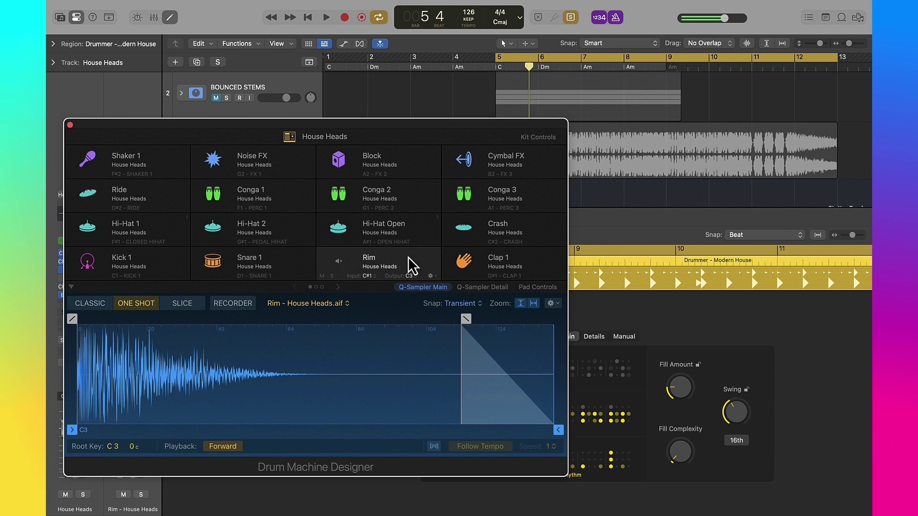
pyautogui.click(462, 263)
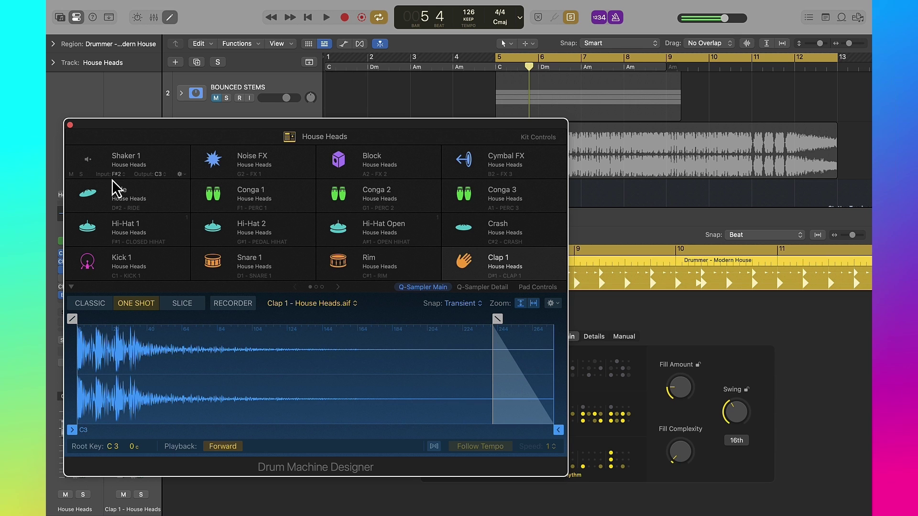
pyautogui.click(70, 125)
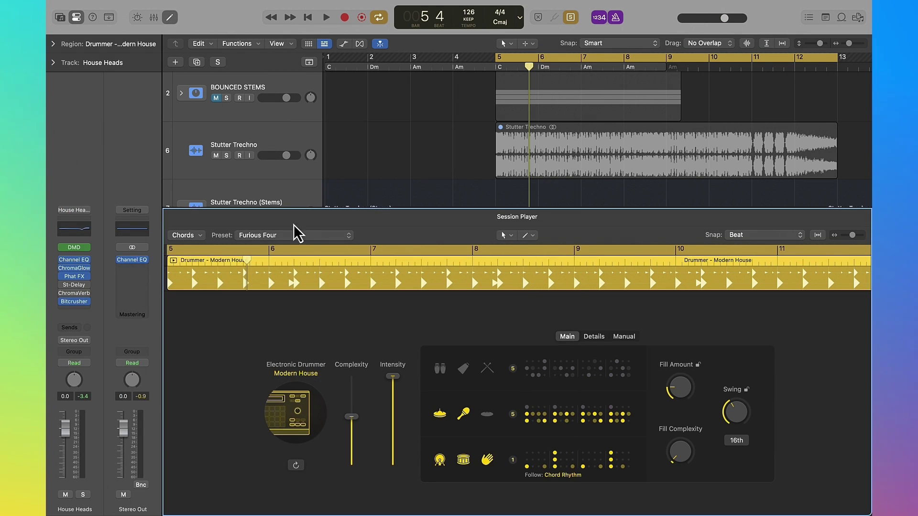
# - Play back the Drummer - Modern House region, view it among the stems with the editor closed, and reopen its editor
pyautogui.press('space')
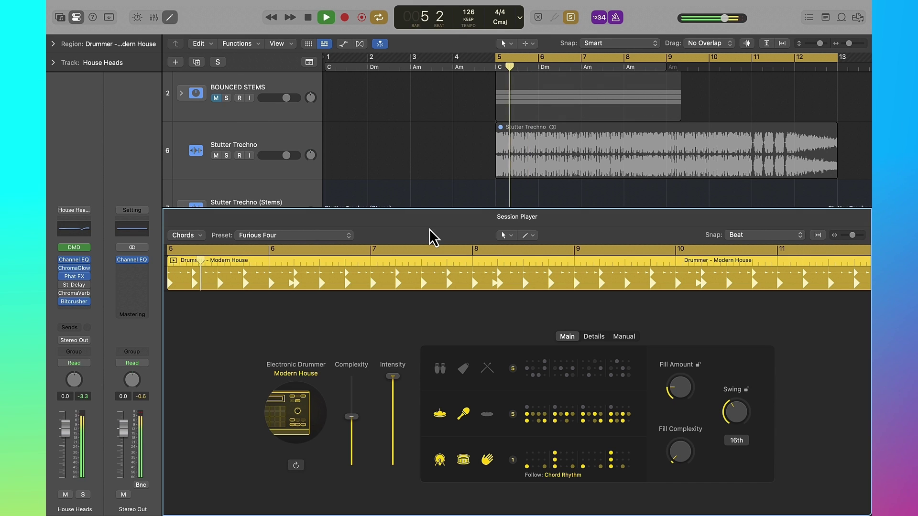
pyautogui.scroll(-2, 549, 204)
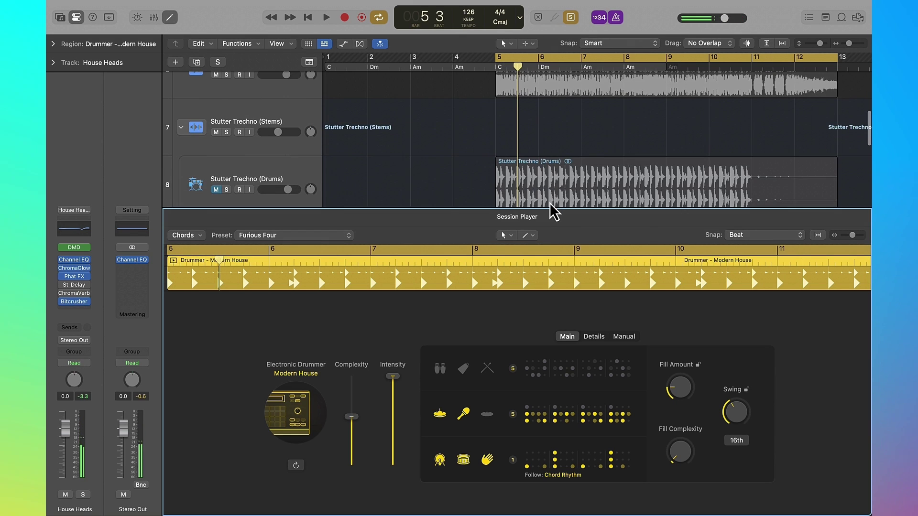
pyautogui.press('e')
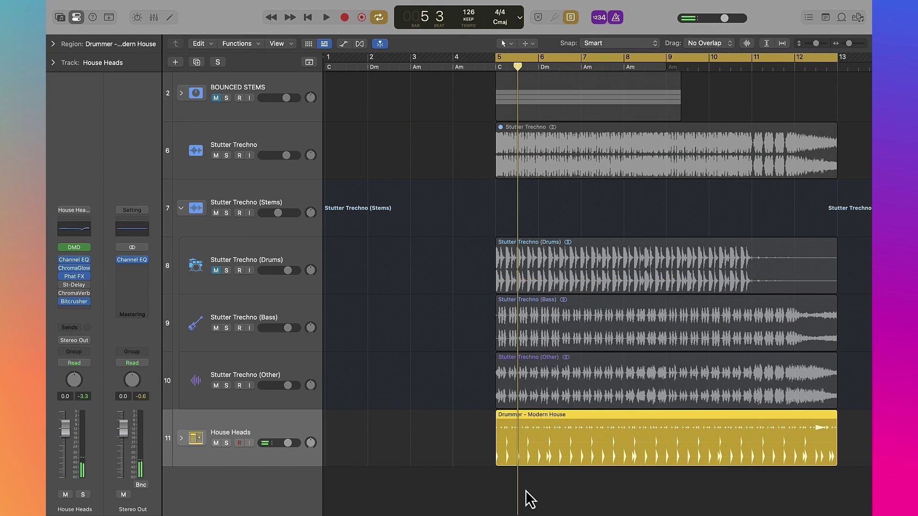
pyautogui.doubleClick(556, 432)
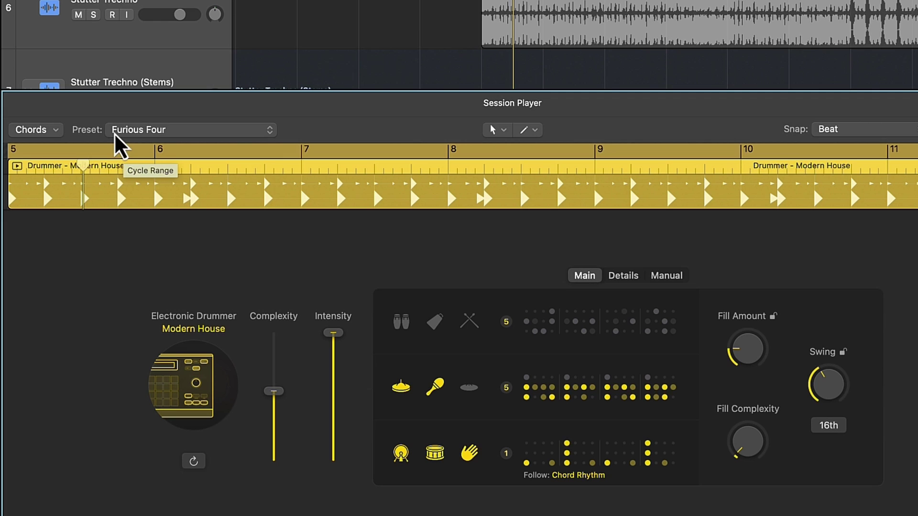
# - Try the Higher and Higher and Jack Groove presets on the drummer region, and return it to Furious Four
pyautogui.click(125, 139)
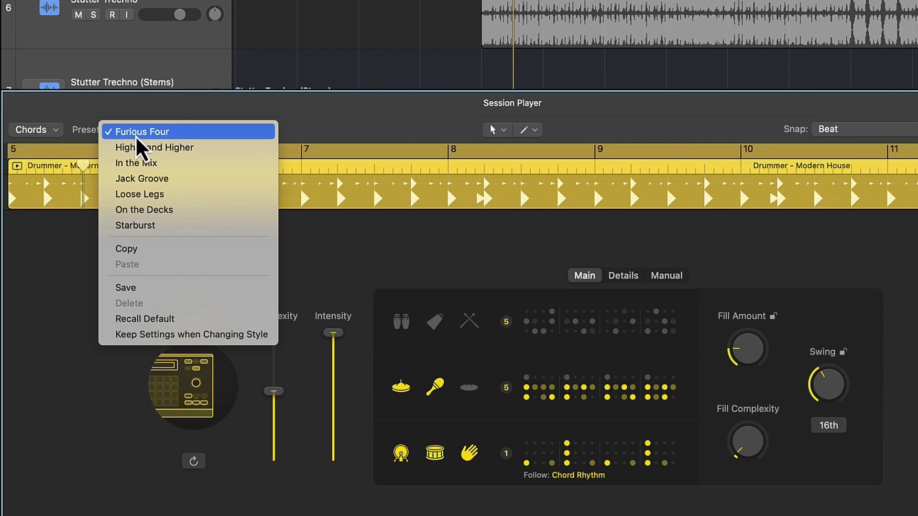
pyautogui.click(139, 148)
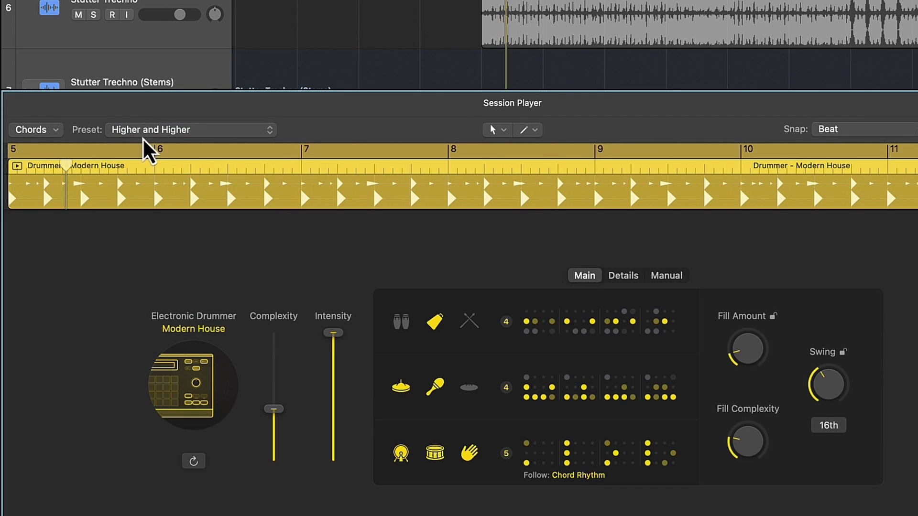
pyautogui.click(143, 140)
pyautogui.click(149, 161)
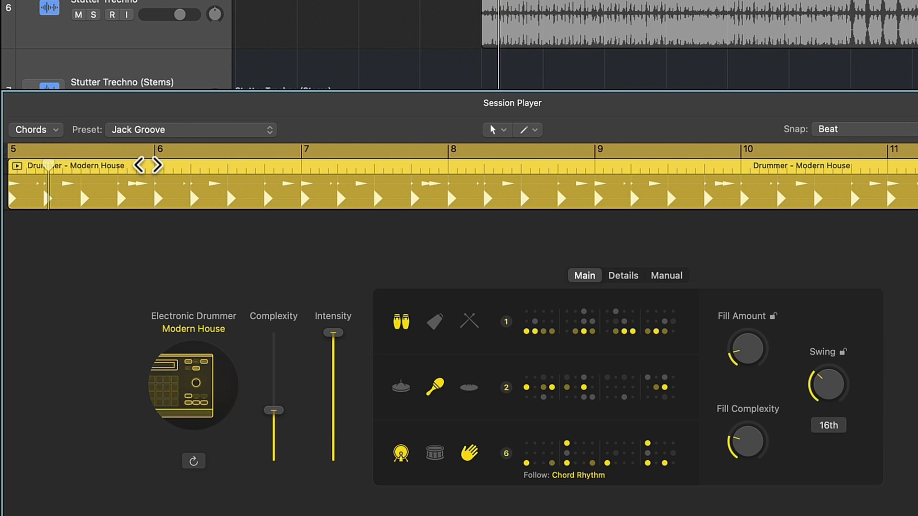
pyautogui.click(160, 137)
pyautogui.click(167, 88)
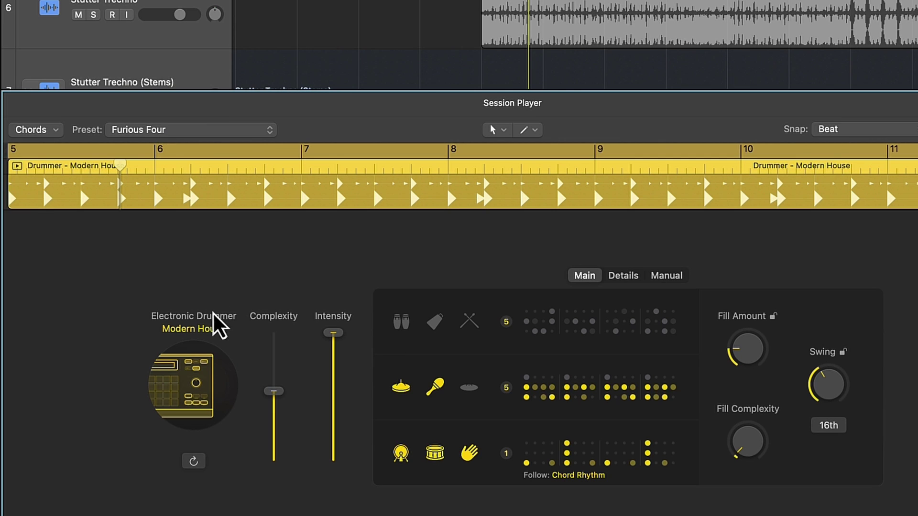
# - Look through the Electronic Drummer styles and the available Session Player types, keeping Modern House
pyautogui.click(206, 380)
pyautogui.click(199, 366)
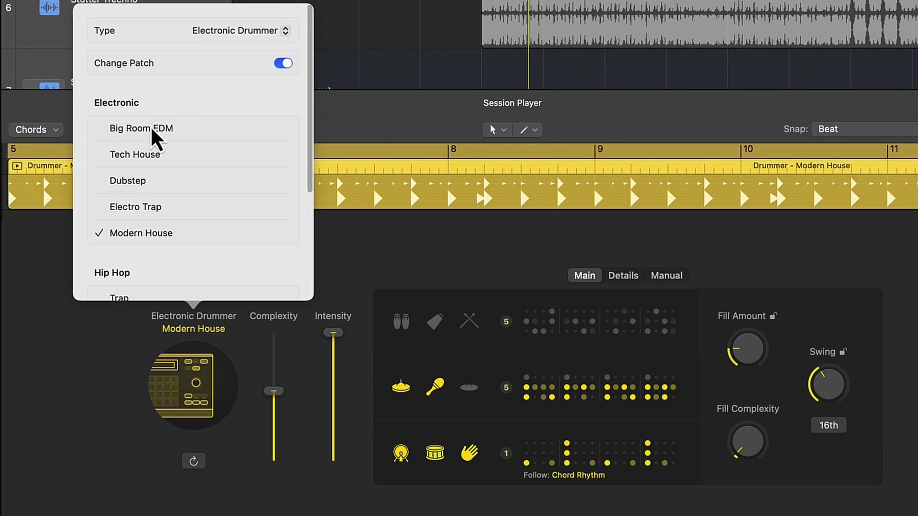
pyautogui.scroll(-8, 152, 134)
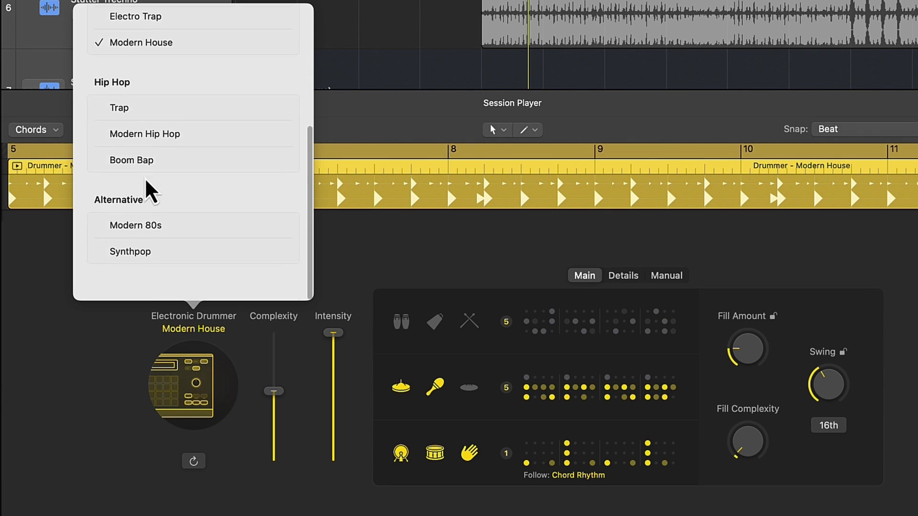
pyautogui.scroll(8, 144, 177)
pyautogui.click(230, 35)
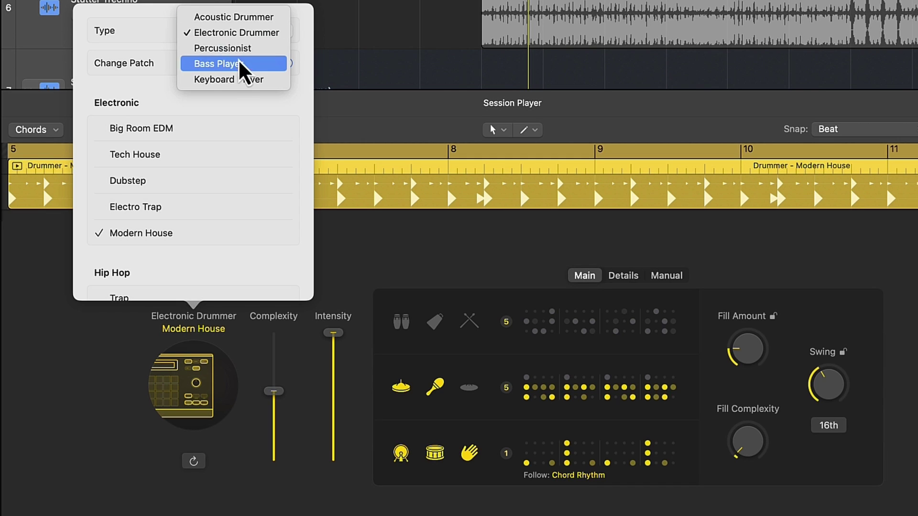
pyautogui.click(350, 99)
pyautogui.click(349, 99)
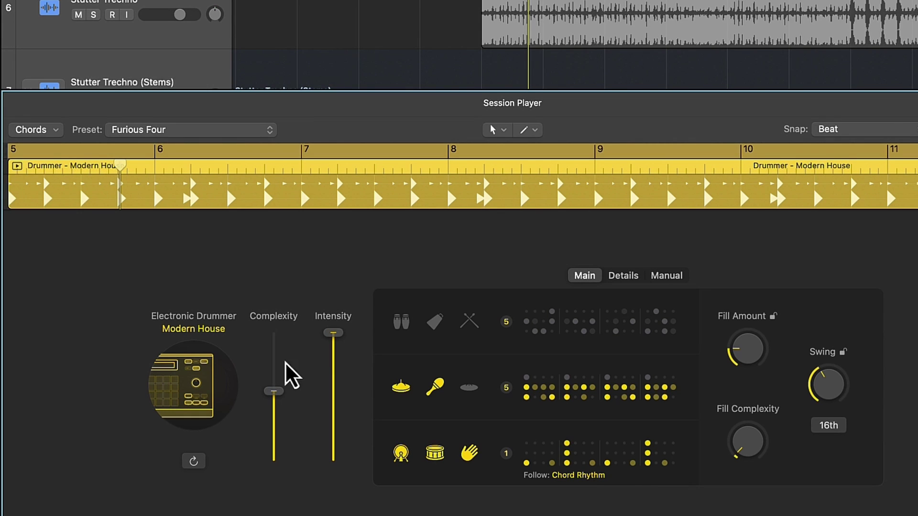
# - Try the drummer's Complexity and Intensity at minimum during playback, and return Complexity to about midway and Intensity to maximum
pyautogui.moveTo(274, 386); pyautogui.dragTo(275, 515)
pyautogui.scroll(-10, 473, 52)
pyautogui.press('space')
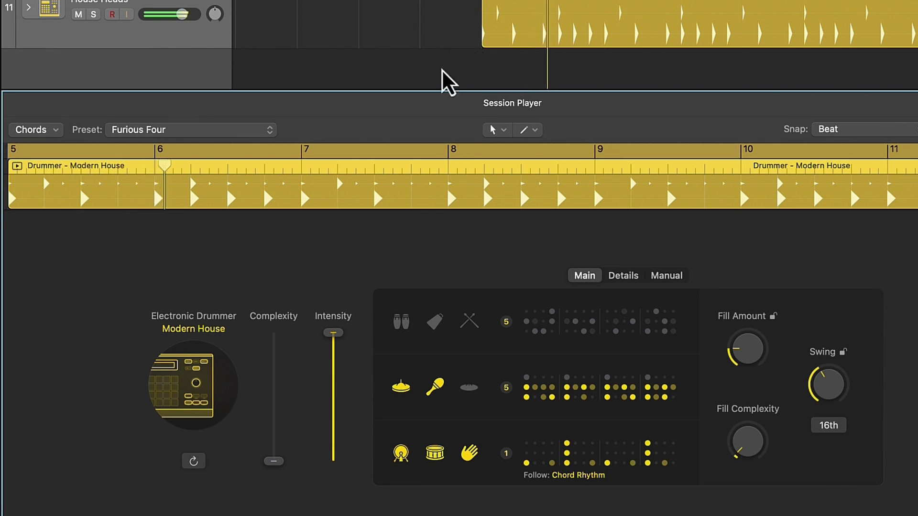
pyautogui.click(276, 389)
pyautogui.moveTo(333, 333); pyautogui.dragTo(334, 463)
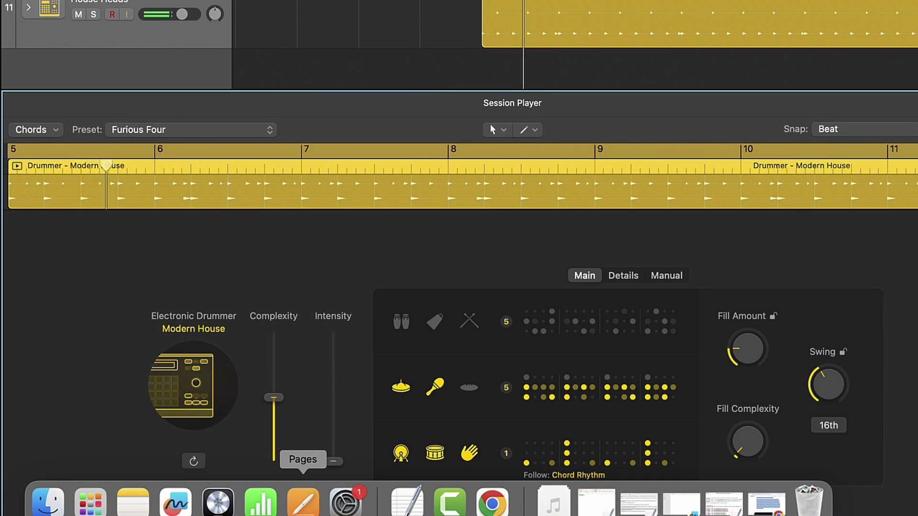
pyautogui.click(331, 395)
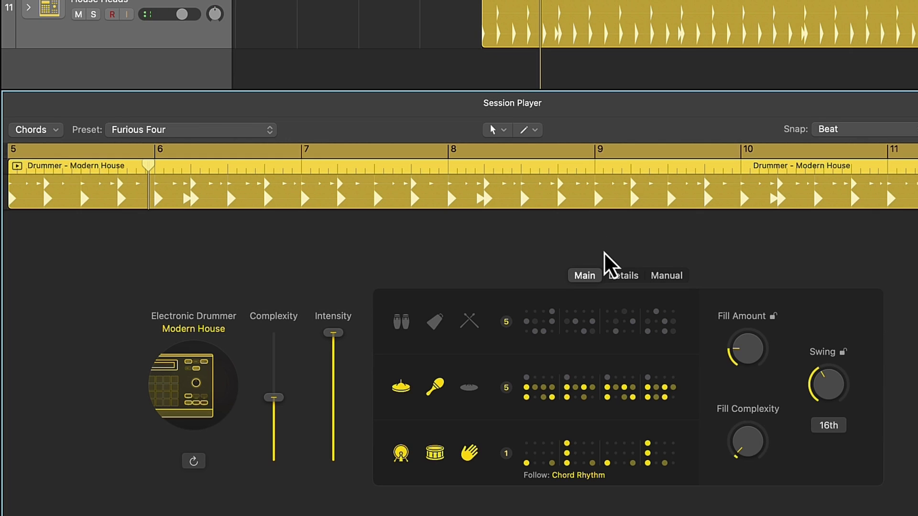
# - Turn off every kit piece except the kick drum, and narrow the kick's Complexity Range to the middle of its scale
pyautogui.click(429, 380)
pyautogui.click(434, 453)
pyautogui.click(467, 451)
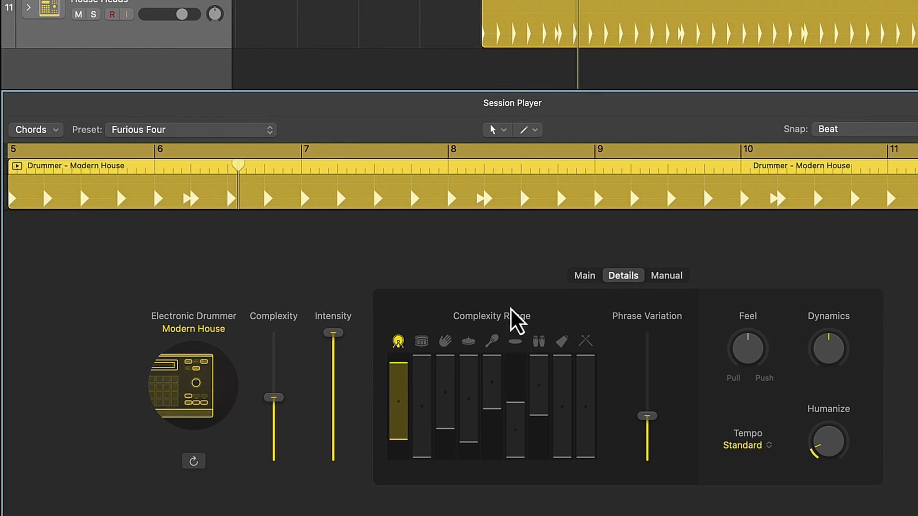
pyautogui.moveTo(394, 371)
pyautogui.mouseDown()
pyautogui.moveTo(397, 385)
pyautogui.moveTo(400, 372)
pyautogui.mouseUp()
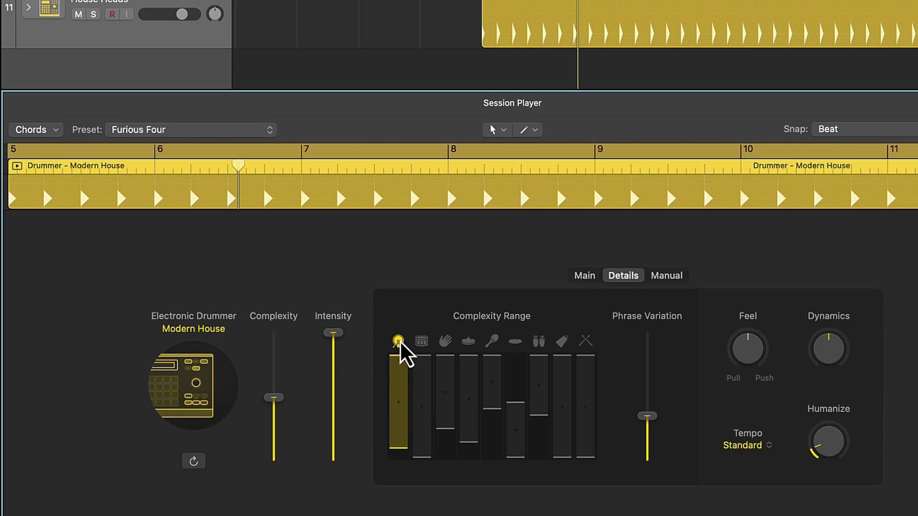
pyautogui.moveTo(401, 449); pyautogui.dragTo(399, 368)
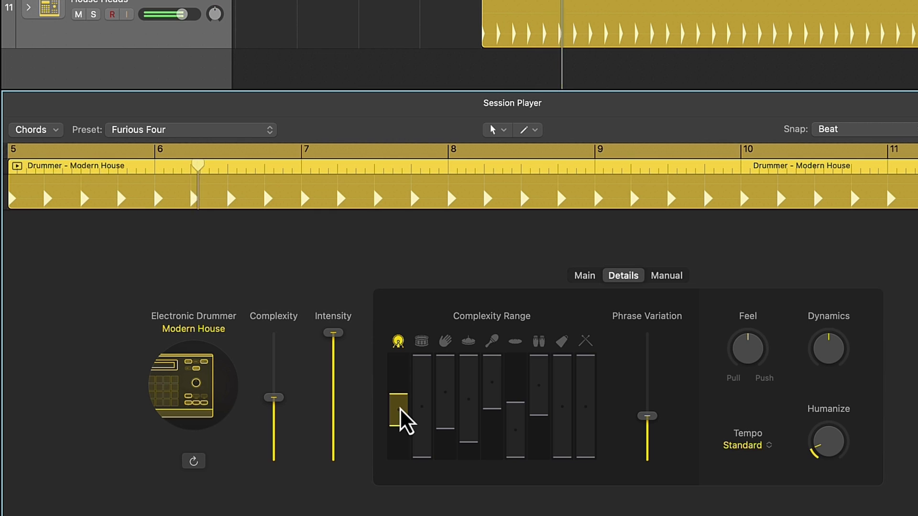
# - Create a one-bar manual kick pattern with hits on steps 1, 5, 9 and 13
pyautogui.click(665, 276)
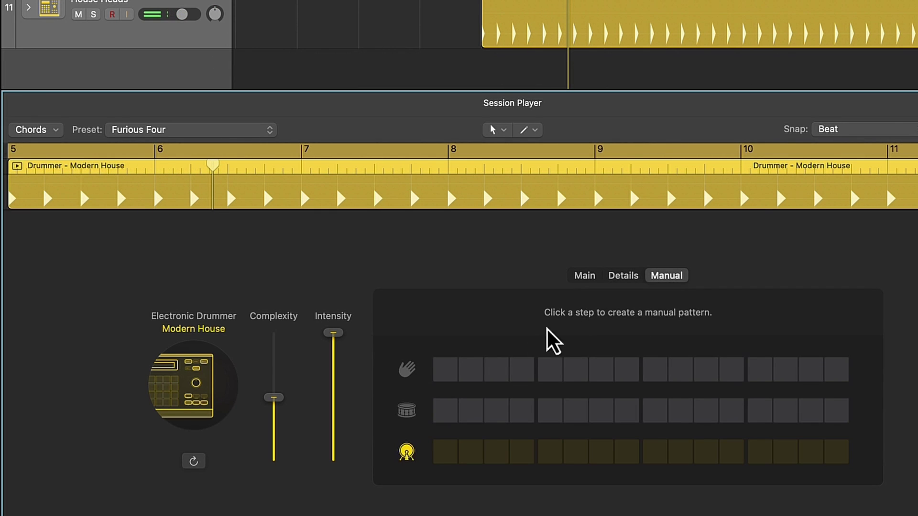
pyautogui.click(453, 449)
pyautogui.click(550, 452)
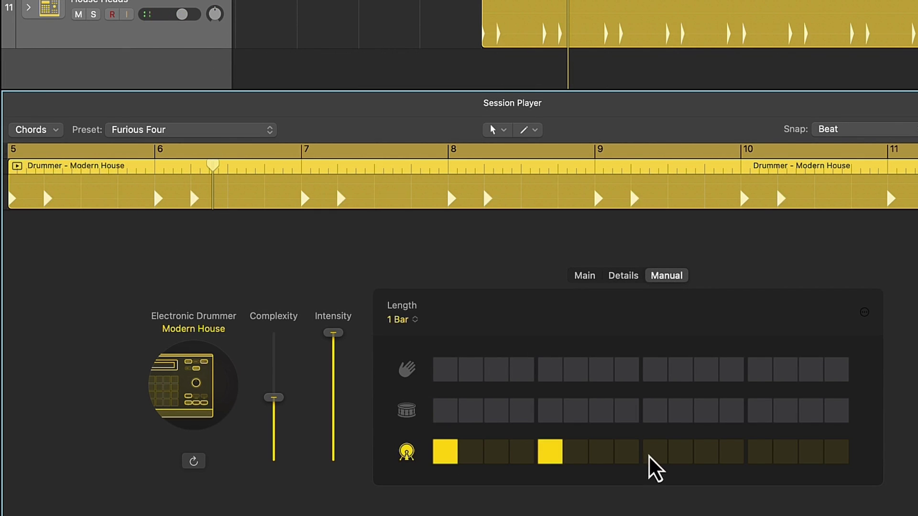
pyautogui.click(758, 452)
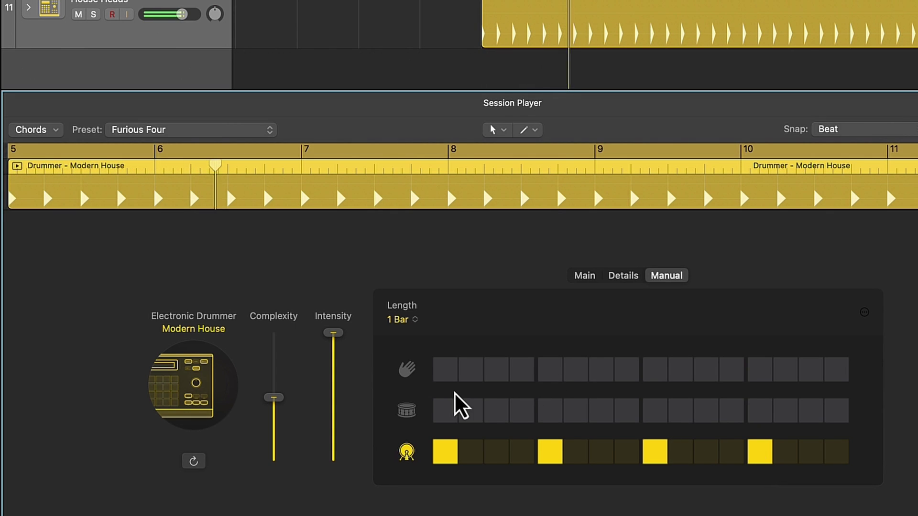
# - Turn on the hi-hat over the manual kick pattern, and look through the pattern variations for its row, keeping variation 5
pyautogui.click(632, 281)
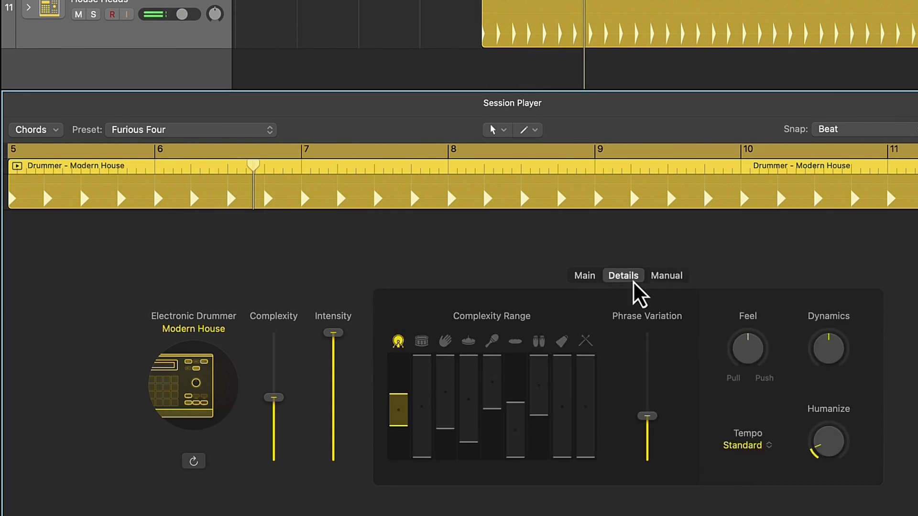
pyautogui.click(590, 275)
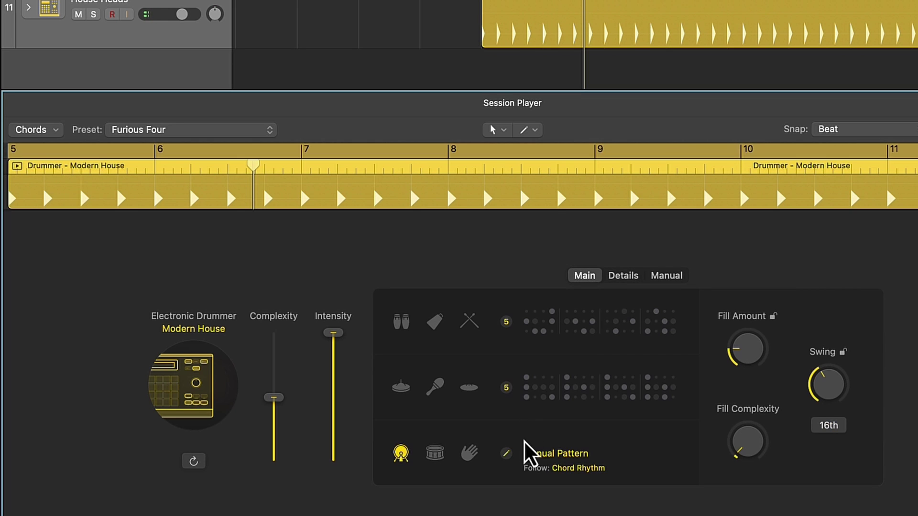
pyautogui.click(402, 392)
pyautogui.press('space')
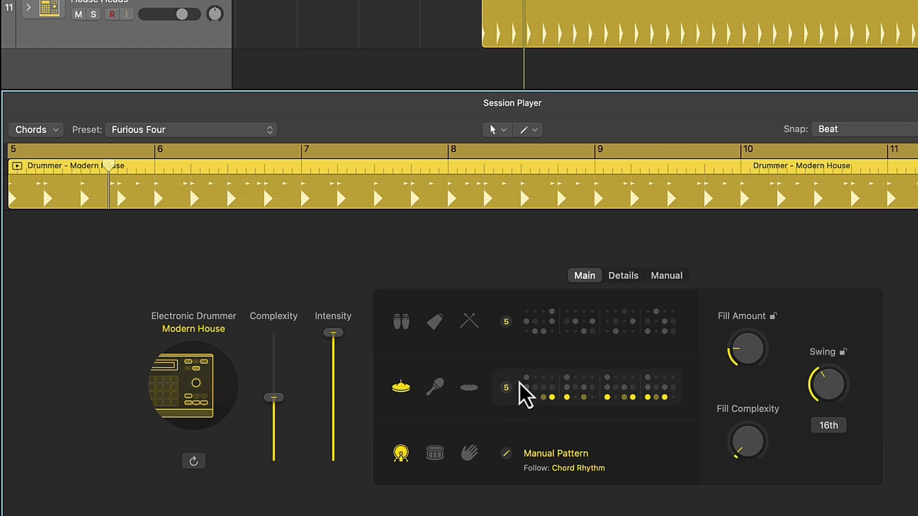
pyautogui.click(536, 403)
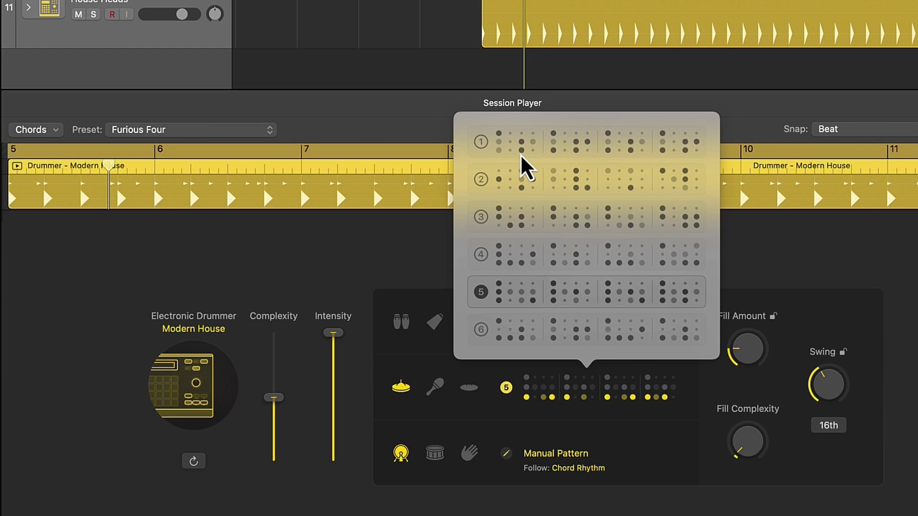
pyautogui.click(379, 228)
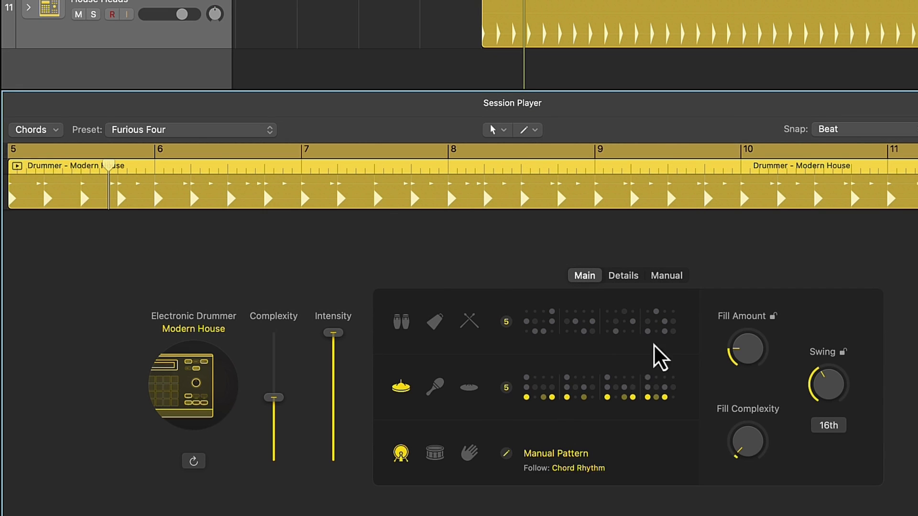
# - Enable the clap in the manual pattern with hits on steps 5 and 13, and return to the drummer's main settings
pyautogui.click(663, 276)
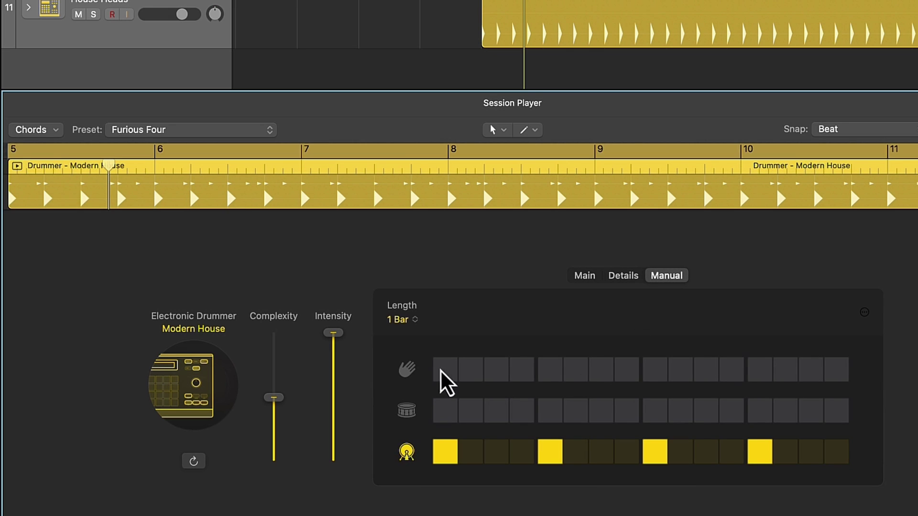
pyautogui.click(406, 369)
pyautogui.click(548, 378)
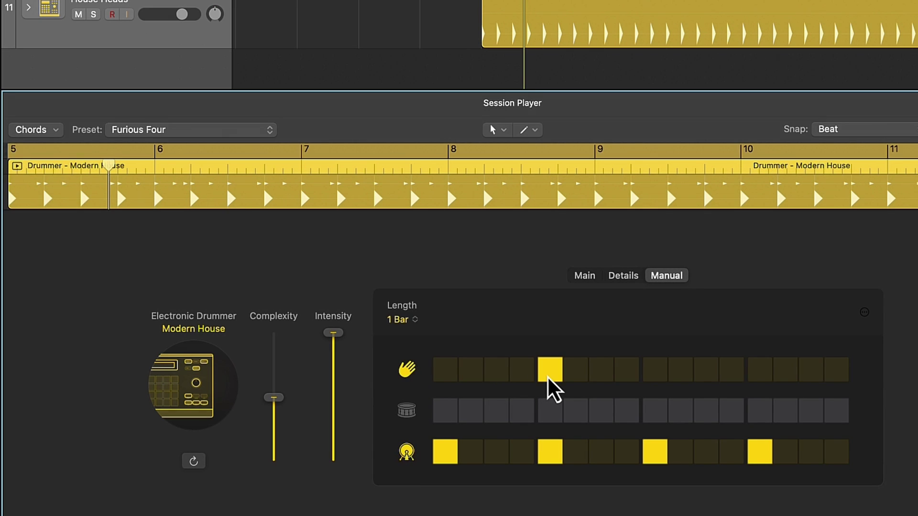
pyautogui.click(757, 372)
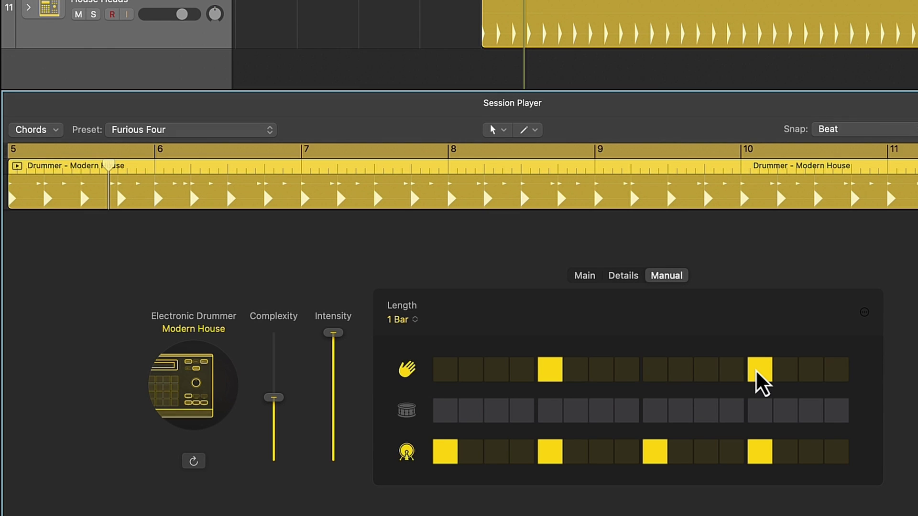
pyautogui.click(584, 275)
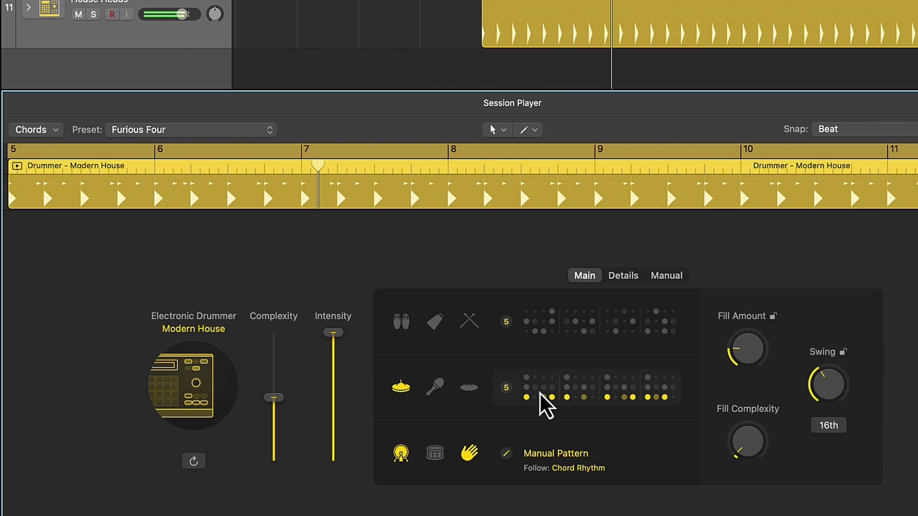
# - Narrow the hi-hat's Complexity Range to the upper half of its scale in the drummer's detail settings
pyautogui.click(623, 277)
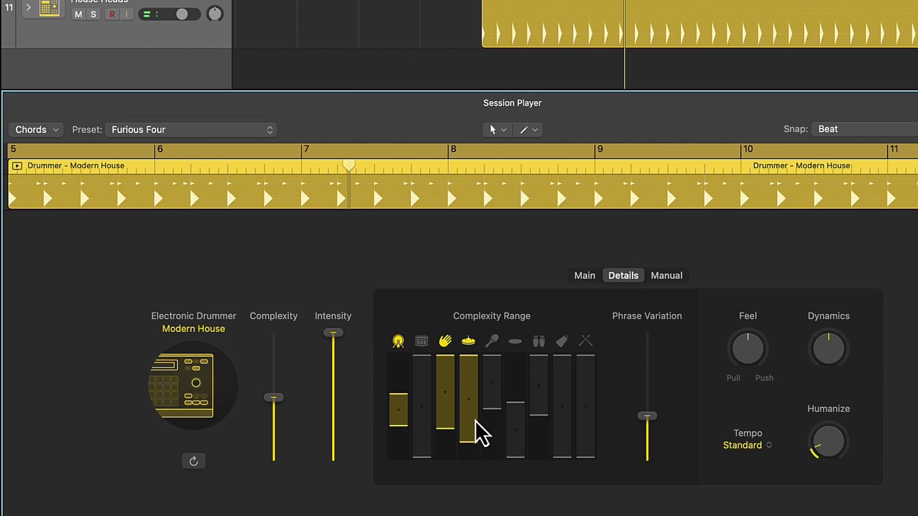
pyautogui.moveTo(475, 419); pyautogui.dragTo(474, 388)
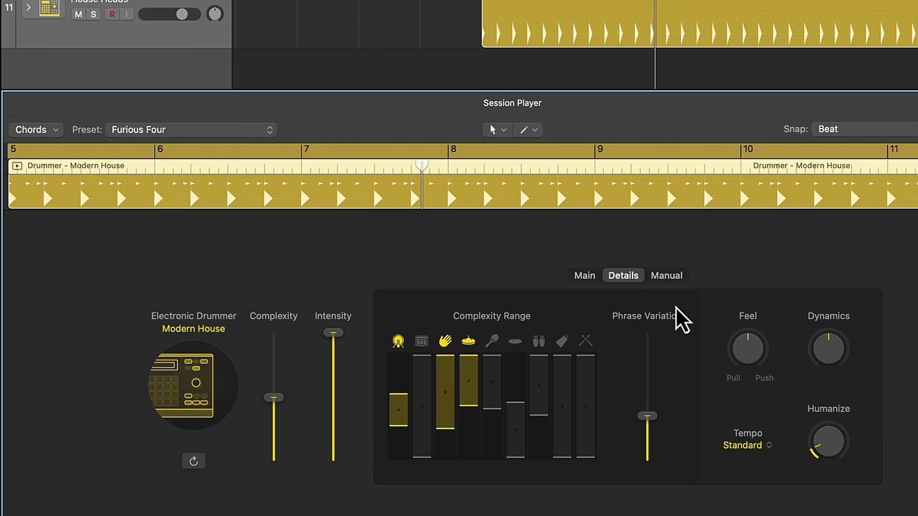
pyautogui.click(662, 277)
pyautogui.click(622, 277)
# - Try stronger and weaker Humanize amounts, finishing at 69 %, and try Dynamics at 200 % before resetting it to 100 %
pyautogui.moveTo(824, 434); pyautogui.dragTo(812, 304)
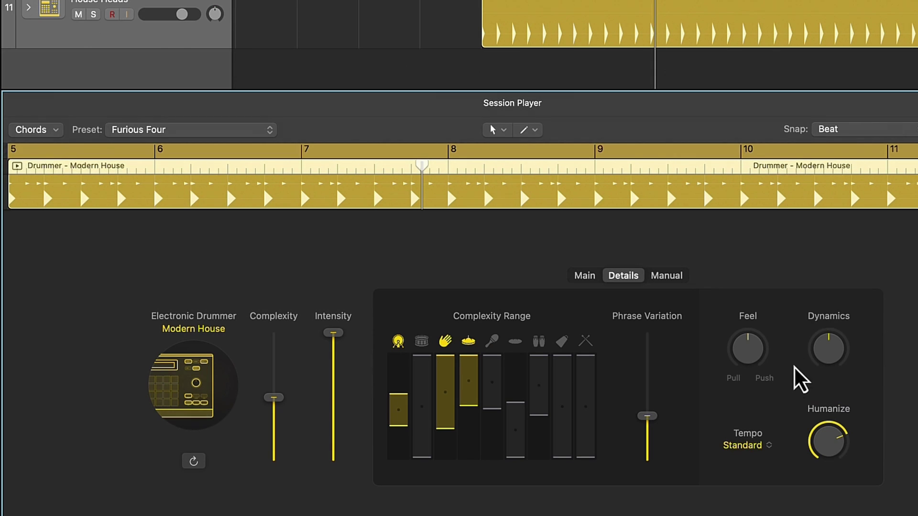
pyautogui.moveTo(823, 429); pyautogui.dragTo(825, 512)
pyautogui.moveTo(830, 346); pyautogui.dragTo(840, 238)
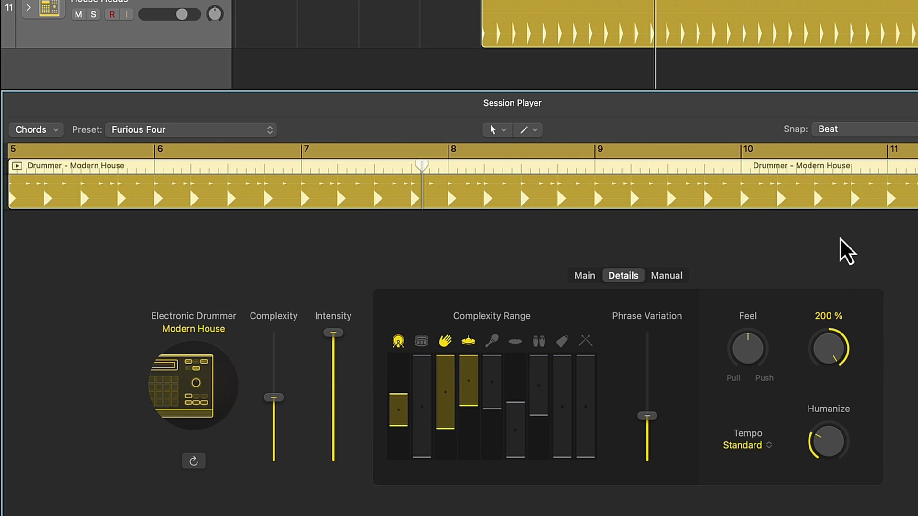
pyautogui.moveTo(822, 449); pyautogui.dragTo(827, 364)
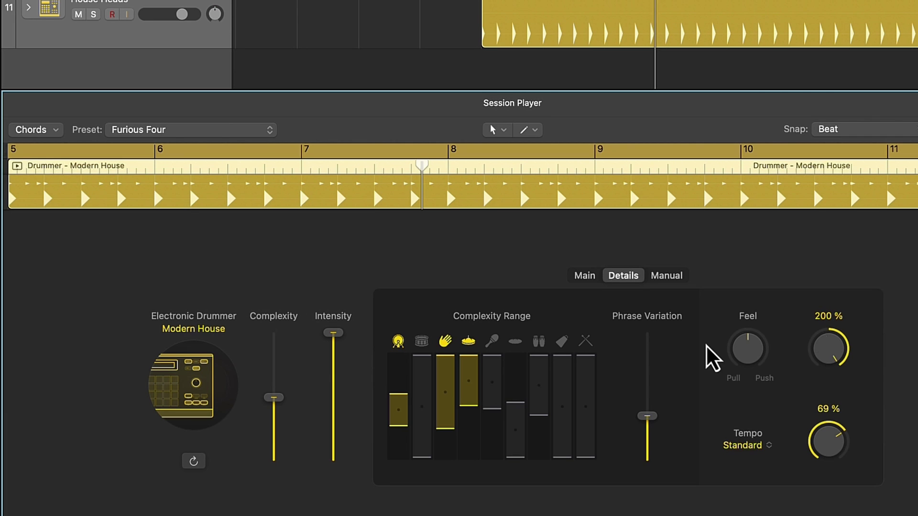
pyautogui.keyDown('alt'); pyautogui.click(837, 333); pyautogui.keyUp('alt')
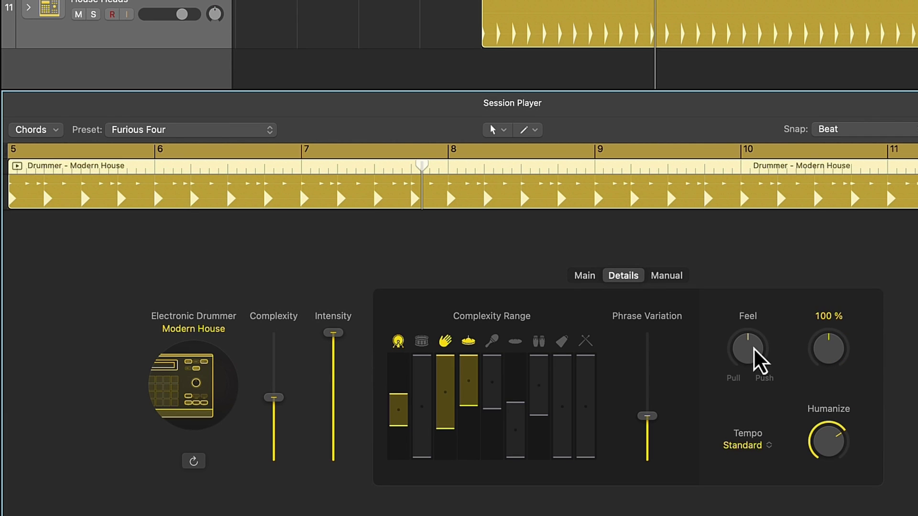
# - Reset Humanize to 0 %, and try Feel at 100 % and -64 % before resetting it to its centre
pyautogui.moveTo(747, 360); pyautogui.dragTo(763, 255)
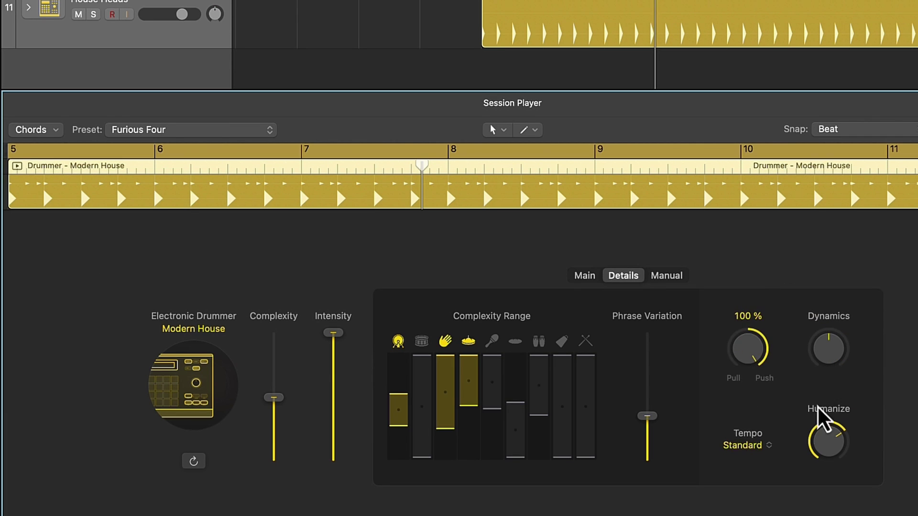
pyautogui.keyDown('alt'); pyautogui.click(820, 430); pyautogui.keyUp('alt')
pyautogui.moveTo(760, 373); pyautogui.dragTo(705, 329)
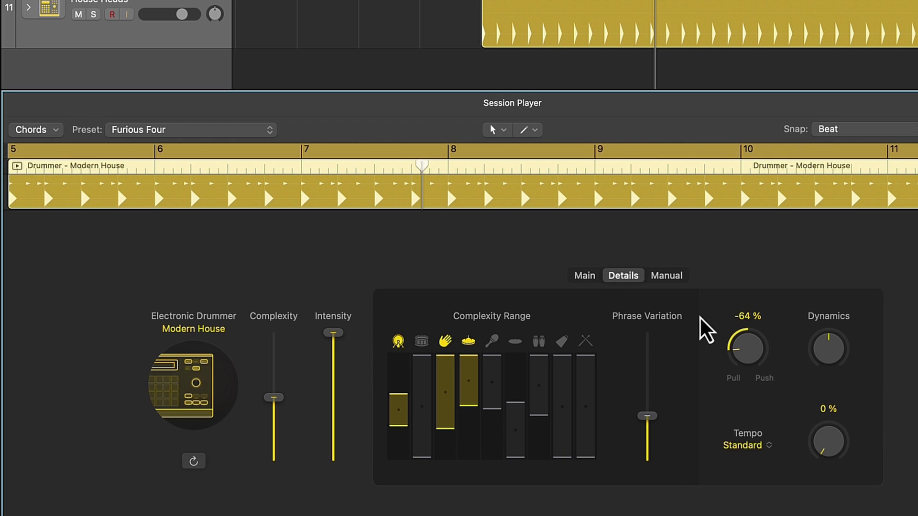
pyautogui.keyDown('alt'); pyautogui.click(745, 340); pyautogui.keyUp('alt')
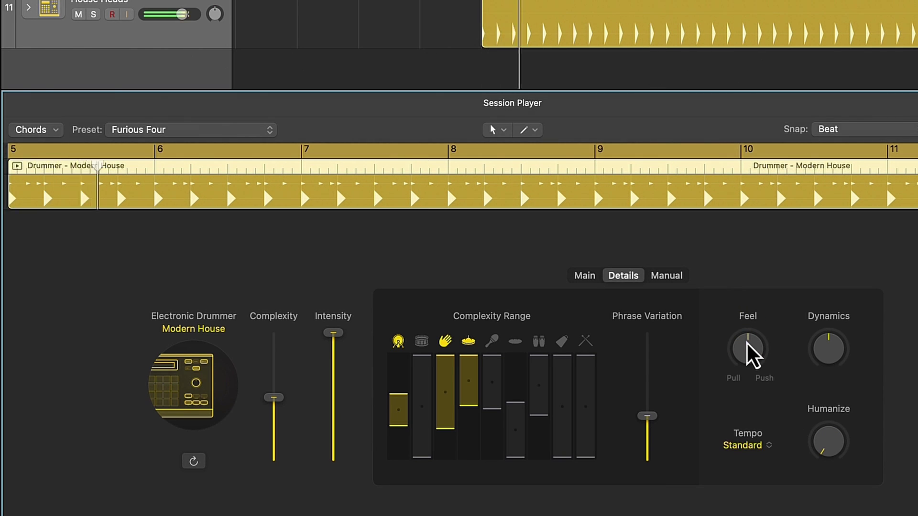
# - Audition the drummer's Feel pushed fully ahead and pulled fully behind the beat, and return it to the centre
pyautogui.moveTo(749, 346); pyautogui.dragTo(759, 127)
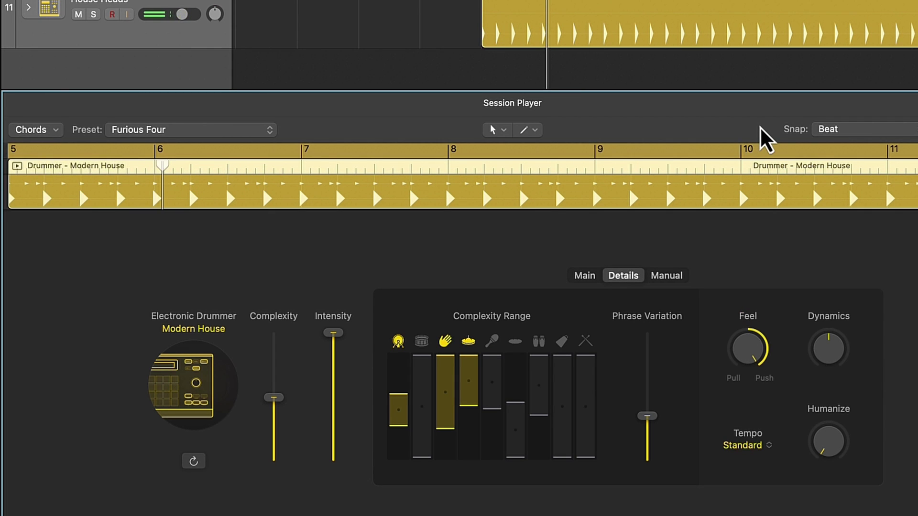
pyautogui.moveTo(753, 365); pyautogui.dragTo(554, 514)
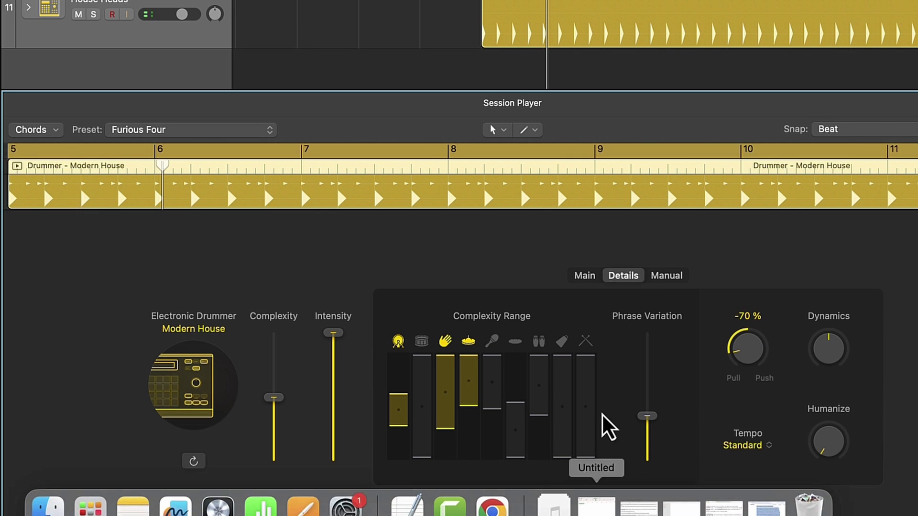
pyautogui.moveTo(733, 355); pyautogui.dragTo(744, 430)
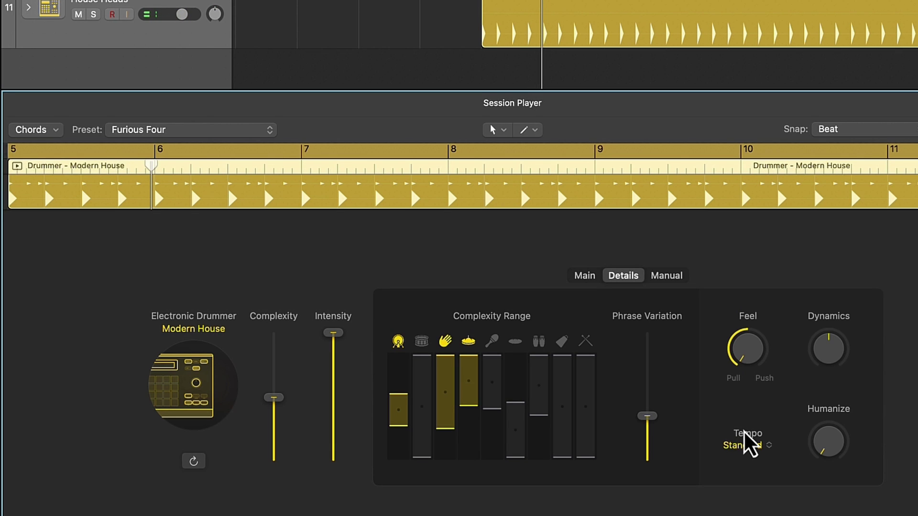
pyautogui.moveTo(746, 343); pyautogui.dragTo(786, 152)
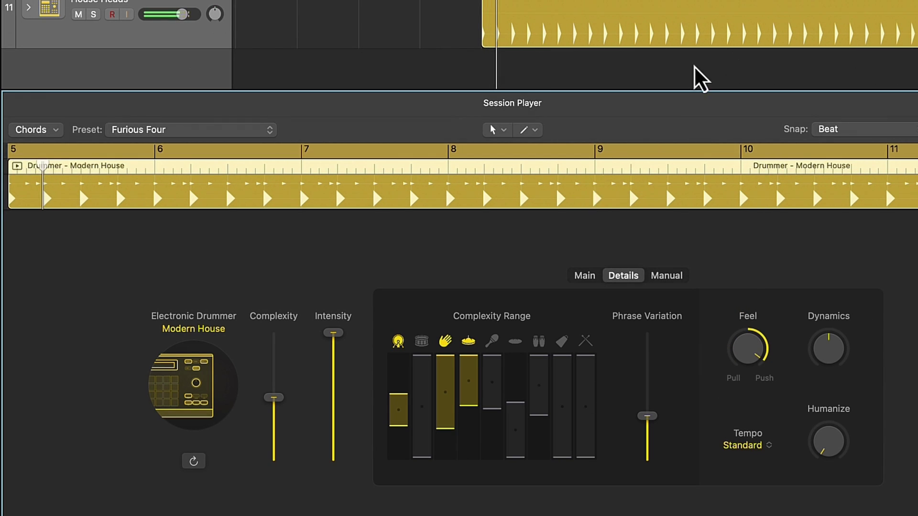
pyautogui.moveTo(758, 368); pyautogui.dragTo(708, 449)
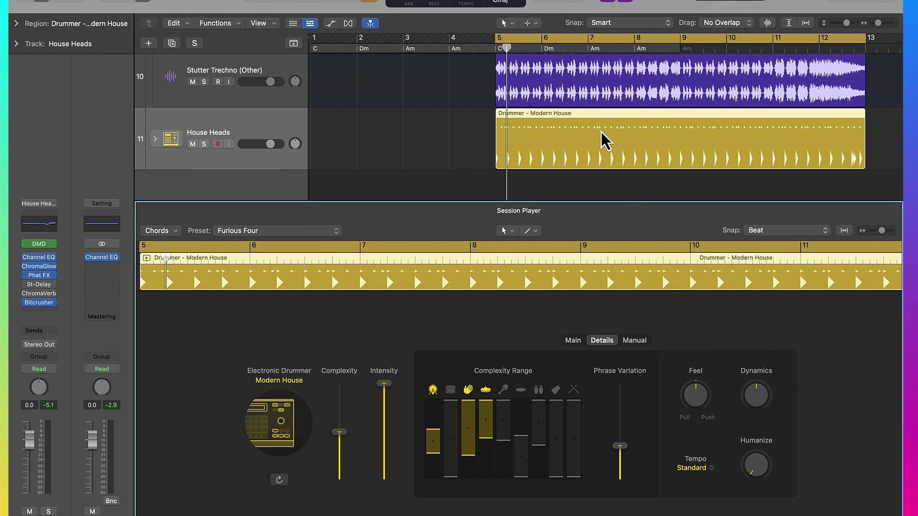
# - Convert the Drummer - Modern House region on the House Heads track to a MIDI region
pyautogui.rightClick(598, 130)
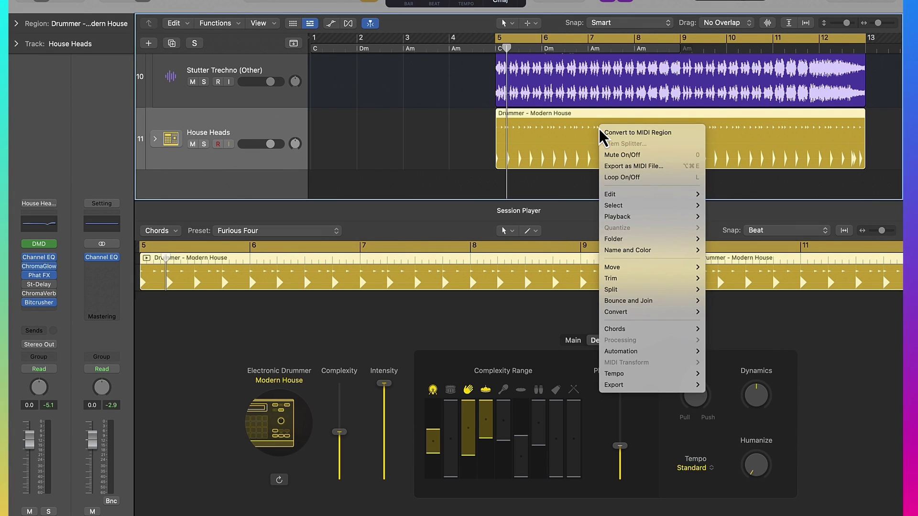
pyautogui.moveTo(615, 312)
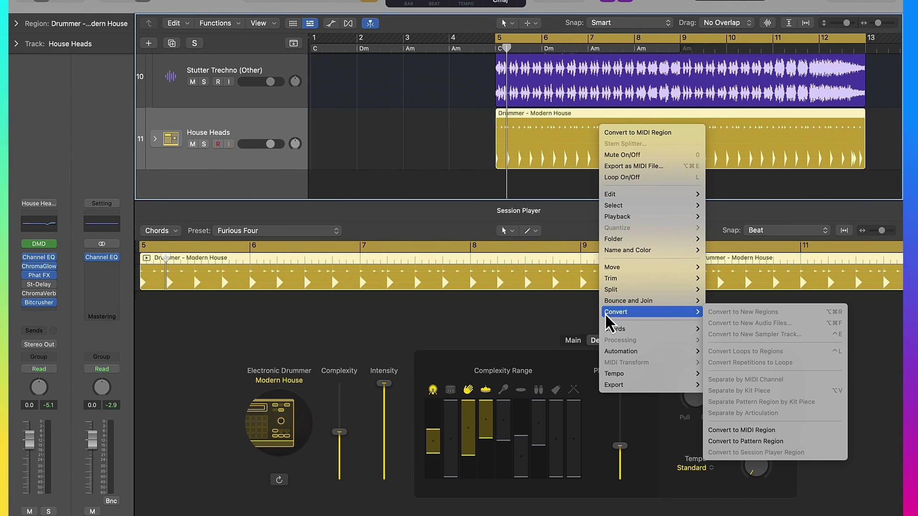
pyautogui.click(753, 429)
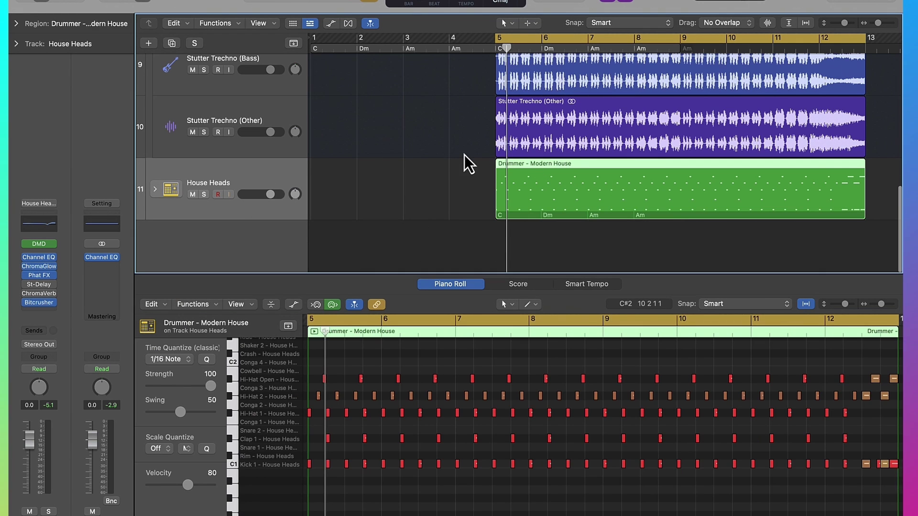
pyautogui.press('space')
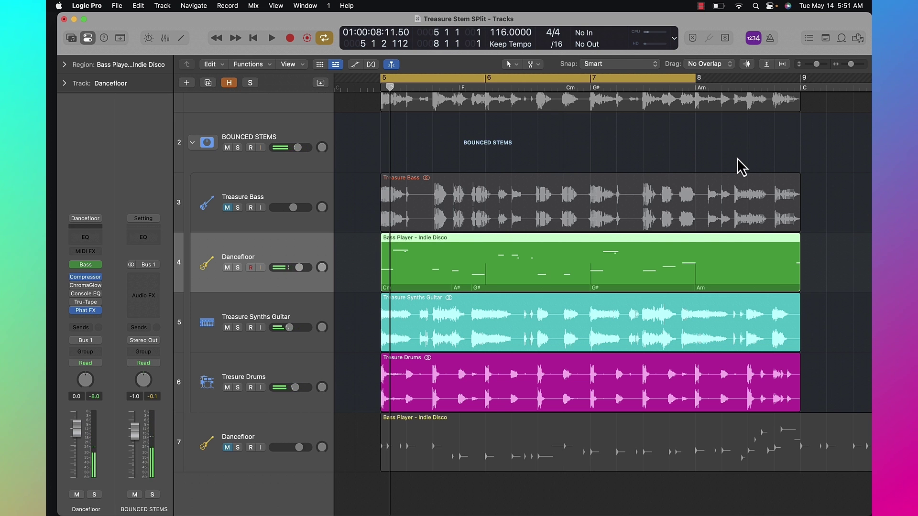
# - Open Studio Bass on the Dancefloor track and step through the Classic, Sixties, Rock and Session bass models
pyautogui.click(85, 265)
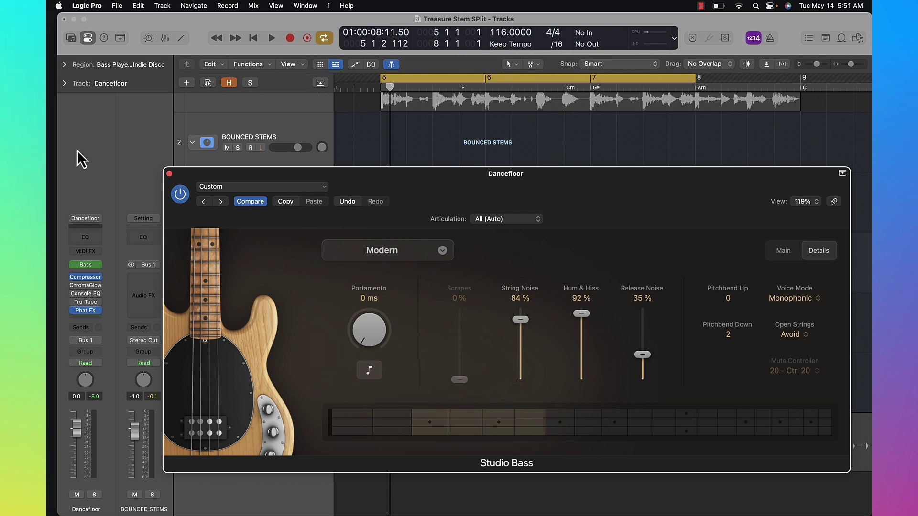
pyautogui.click(358, 252)
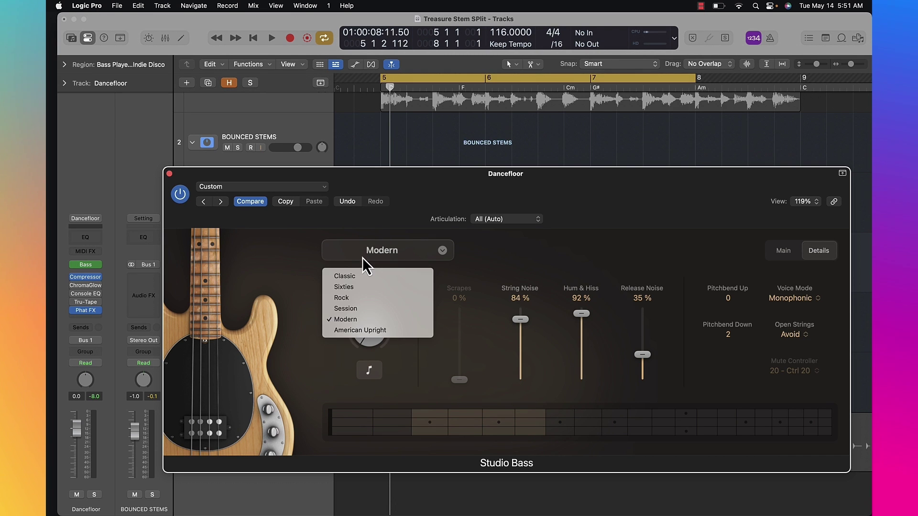
pyautogui.click(368, 276)
pyautogui.click(392, 250)
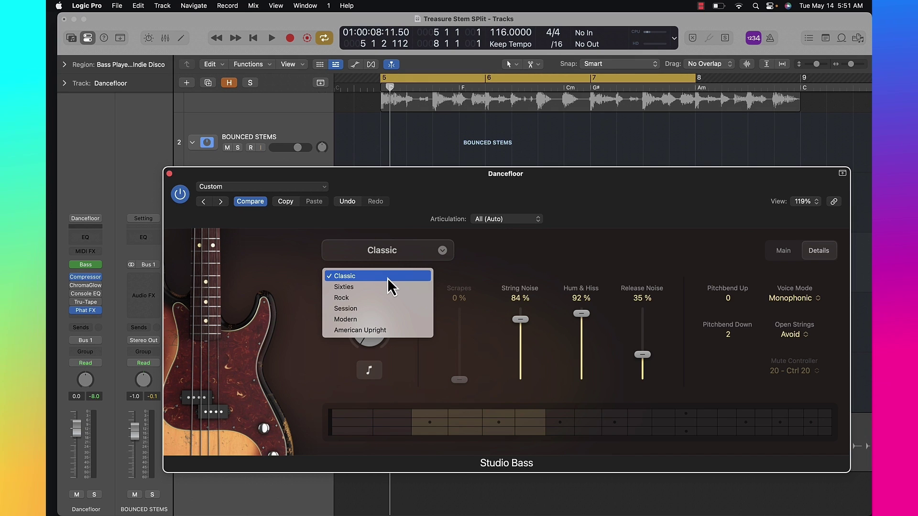
pyautogui.click(385, 287)
pyautogui.click(401, 258)
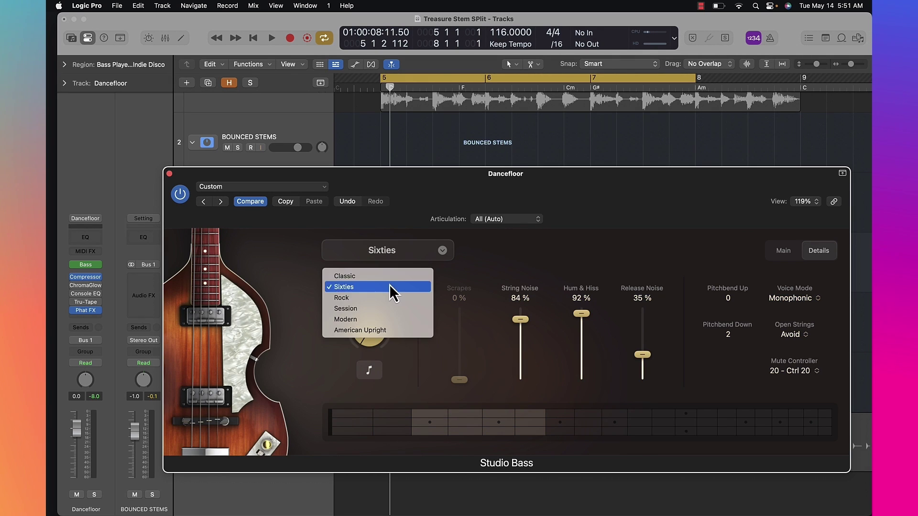
pyautogui.click(384, 303)
pyautogui.click(403, 262)
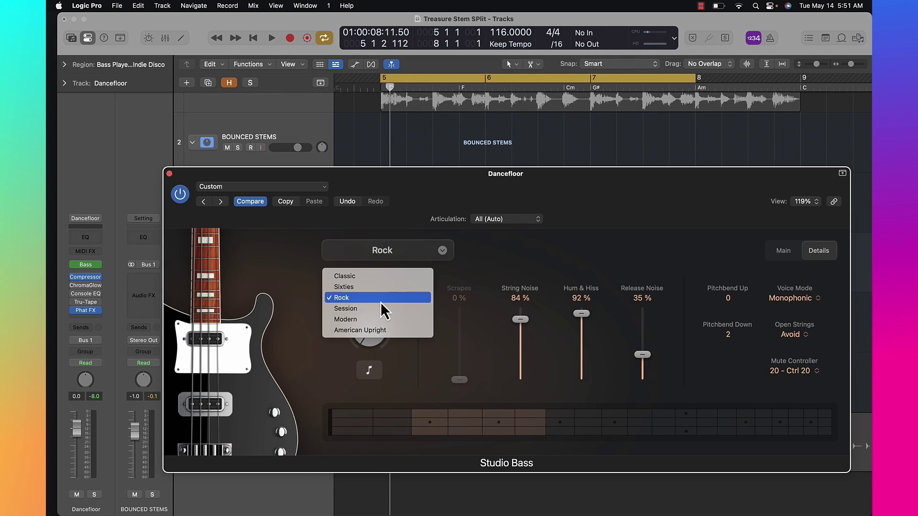
pyautogui.click(375, 310)
# - Try the Modern and American Upright bass models, and set Studio Bass to Classic
pyautogui.click(399, 259)
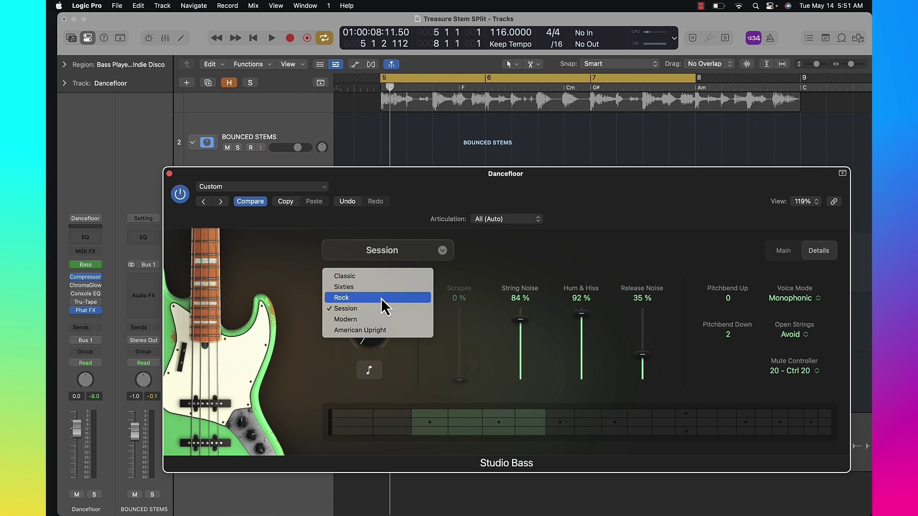
pyautogui.click(374, 319)
pyautogui.click(398, 262)
pyautogui.click(403, 263)
pyautogui.click(404, 263)
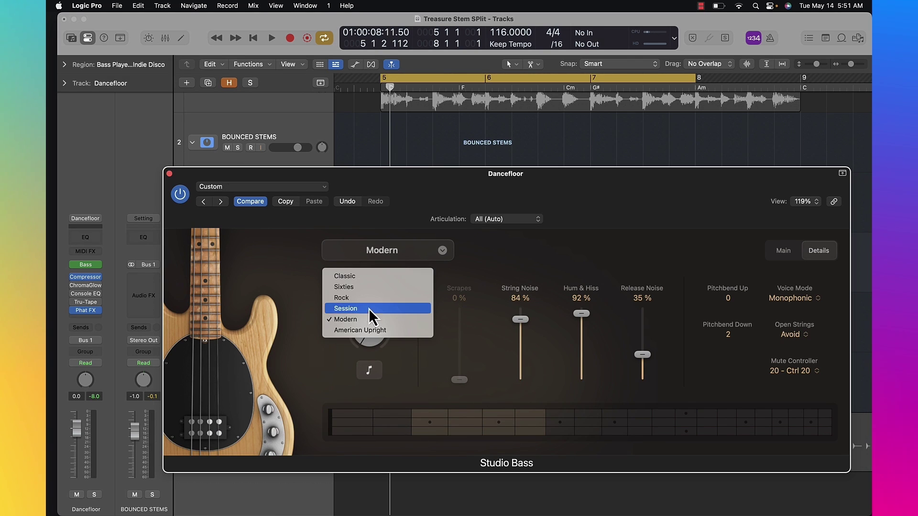
pyautogui.click(360, 331)
pyautogui.click(382, 257)
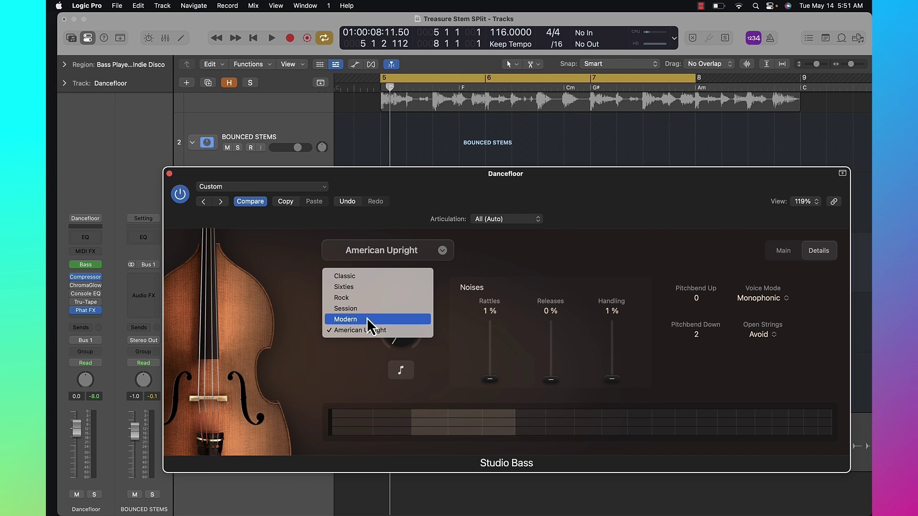
pyautogui.click(377, 280)
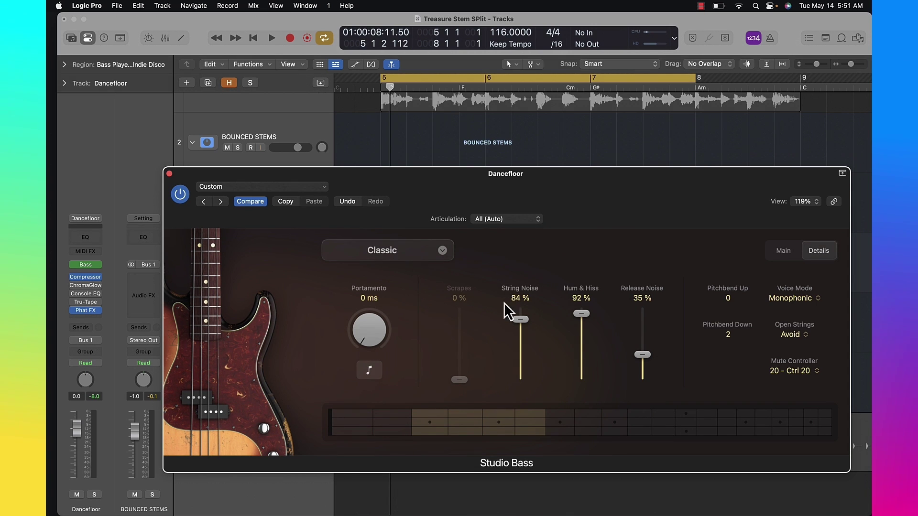
# - Show Studio Bass's main settings, try the Session bass model, and return to Classic
pyautogui.click(786, 253)
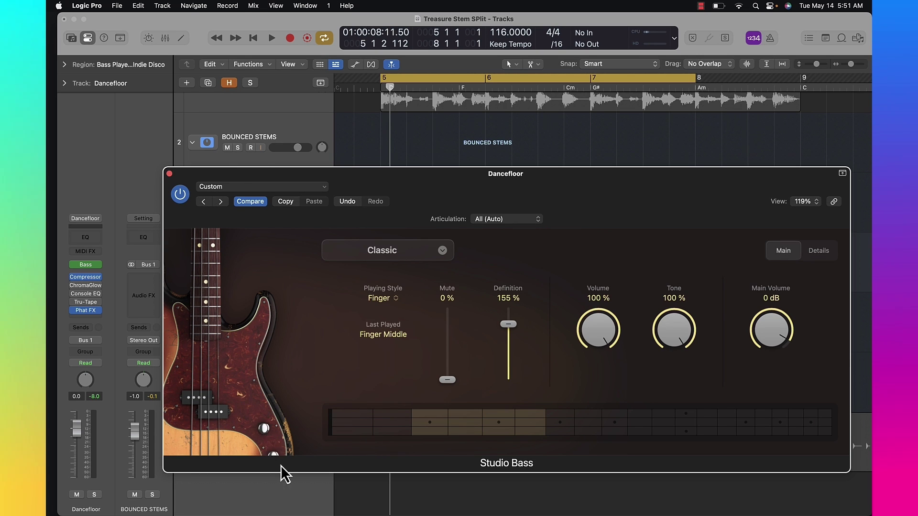
pyautogui.click(384, 251)
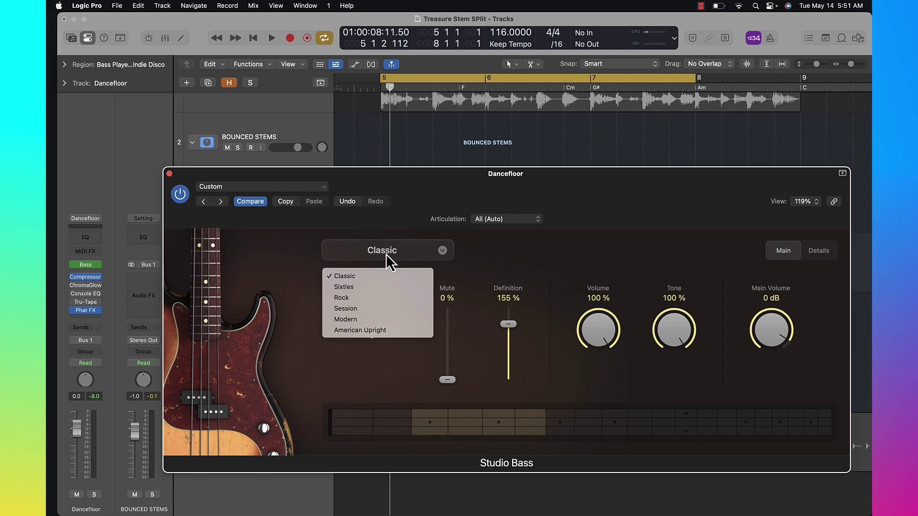
pyautogui.click(370, 309)
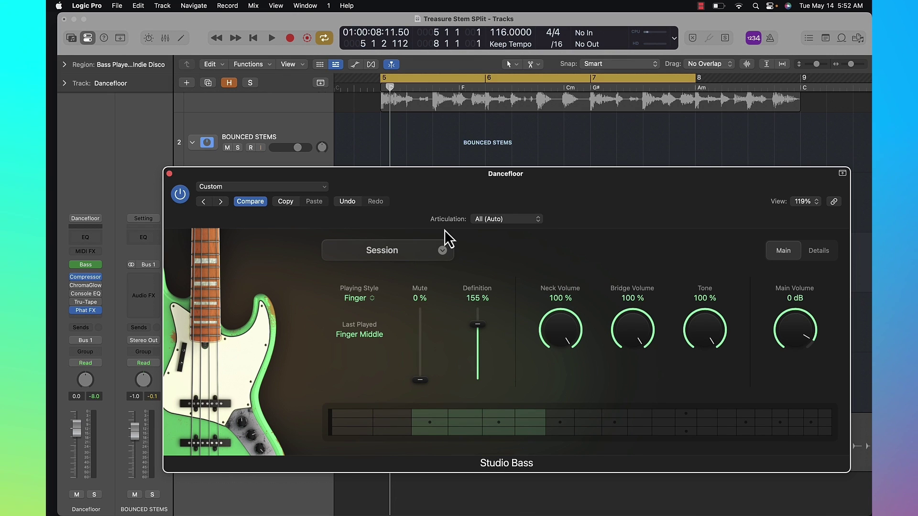
pyautogui.click(440, 249)
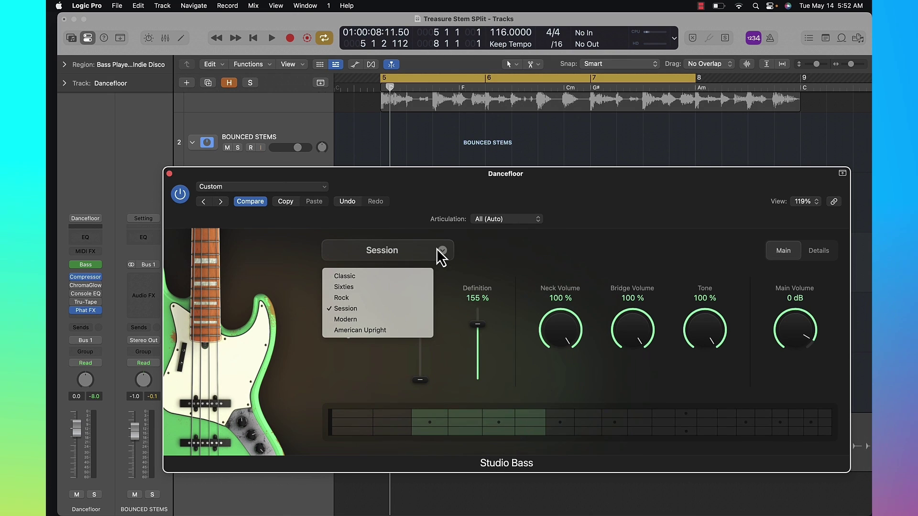
pyautogui.click(375, 277)
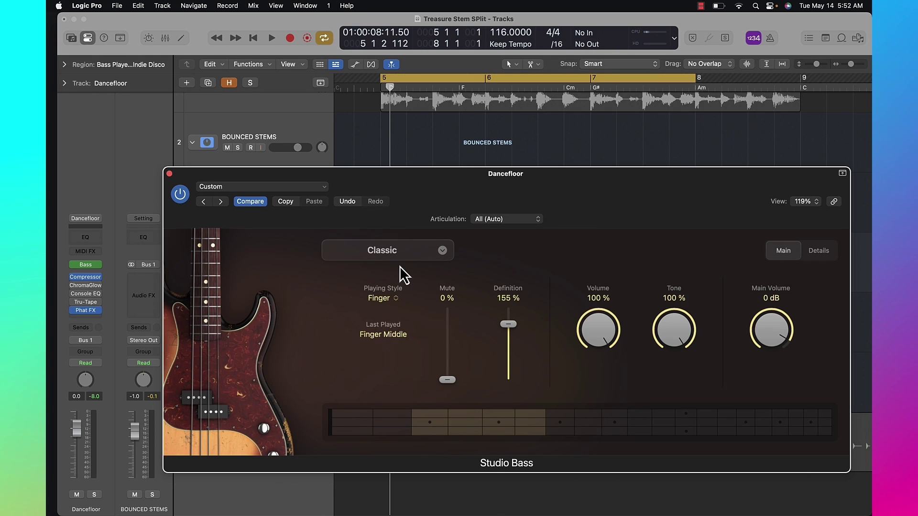
# - Unmute the Treasure Bass track, audition it soloed, turn the solo off, and move the Studio Bass window clear of the track controls
pyautogui.moveTo(340, 173); pyautogui.dragTo(368, 256)
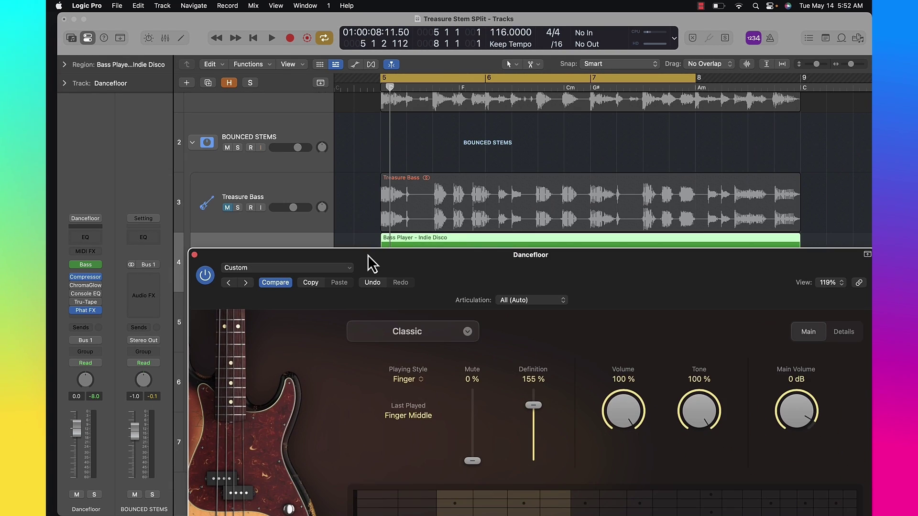
pyautogui.click(228, 207)
pyautogui.click(238, 207)
pyautogui.press('space')
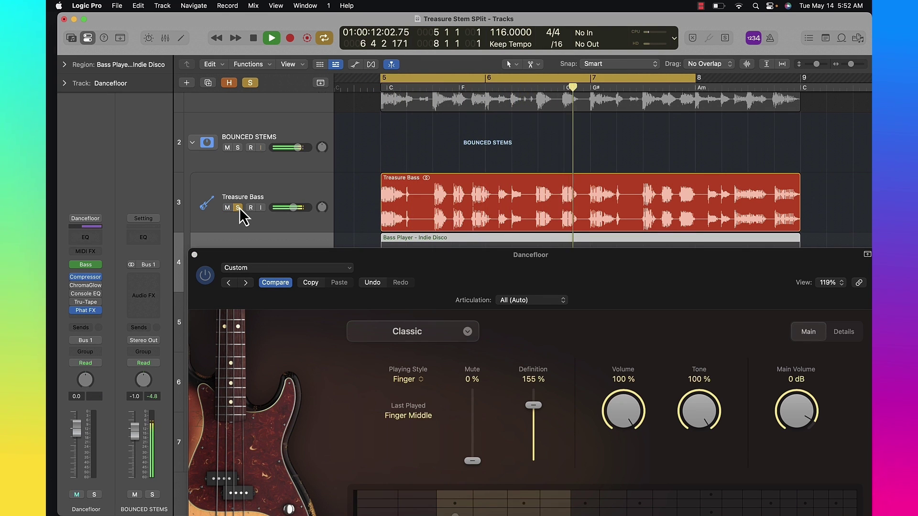
pyautogui.press('space')
pyautogui.click(238, 207)
pyautogui.moveTo(256, 259); pyautogui.dragTo(359, 200)
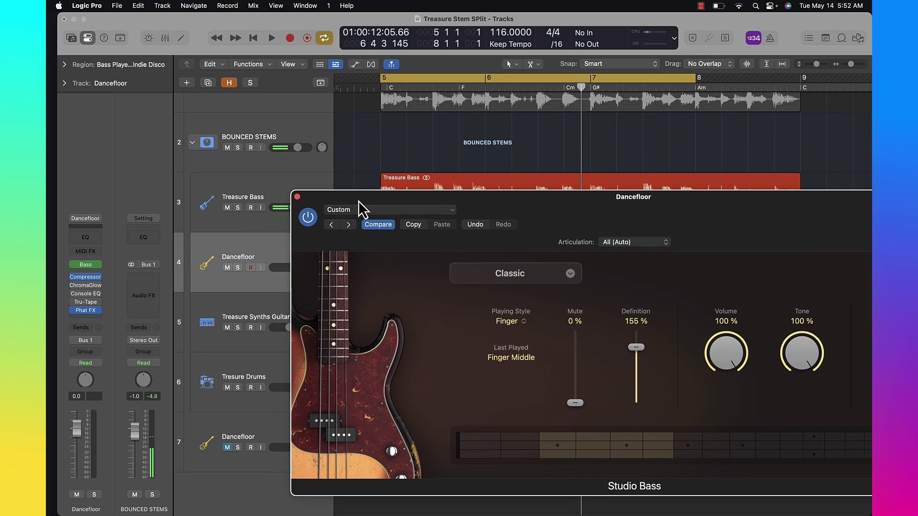
# - Switch Studio Bass to the Modern model and set its playing style to Slap
pyautogui.click(459, 275)
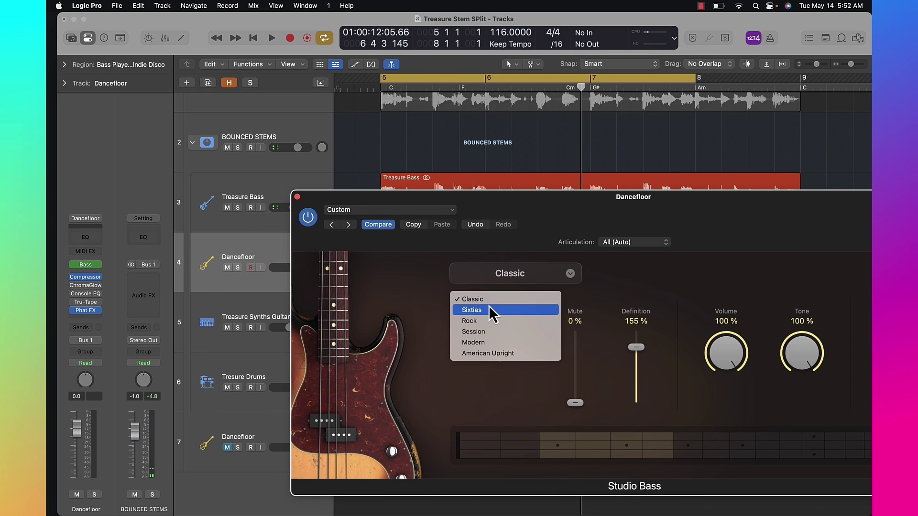
pyautogui.click(492, 300)
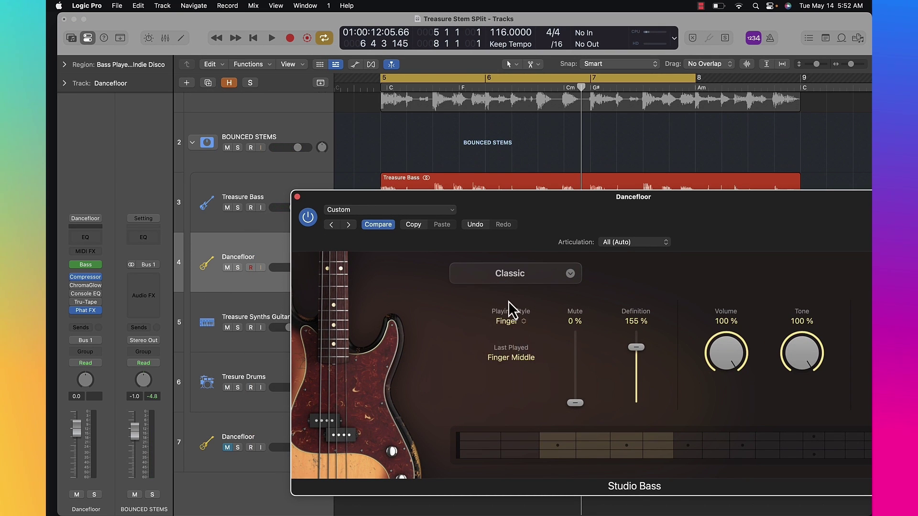
pyautogui.click(506, 274)
pyautogui.click(512, 337)
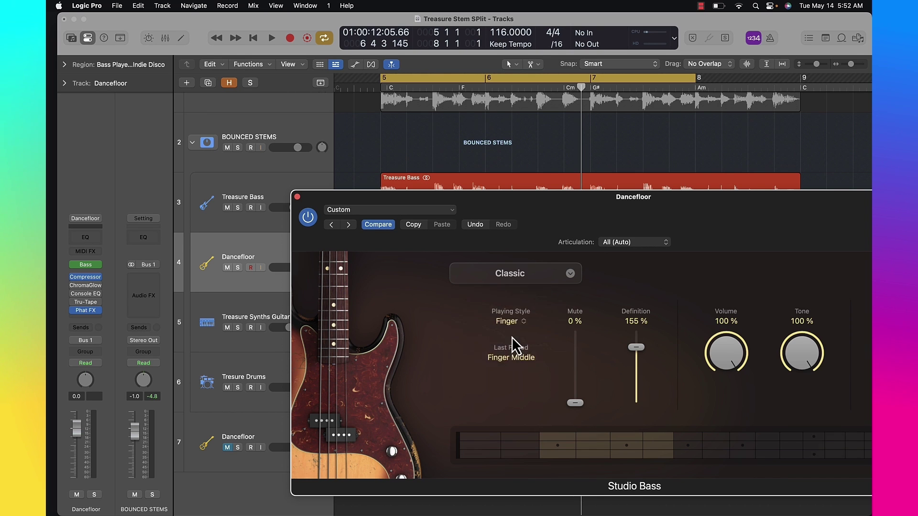
pyautogui.click(495, 320)
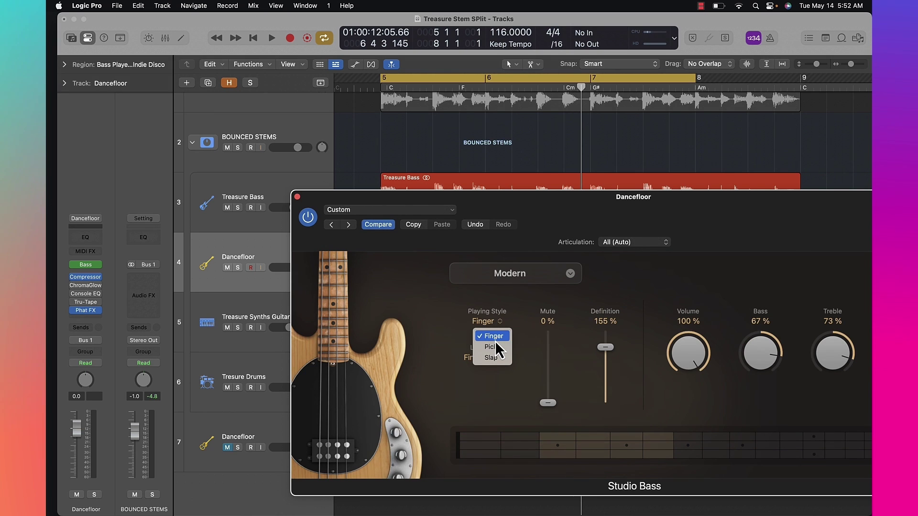
pyautogui.click(494, 360)
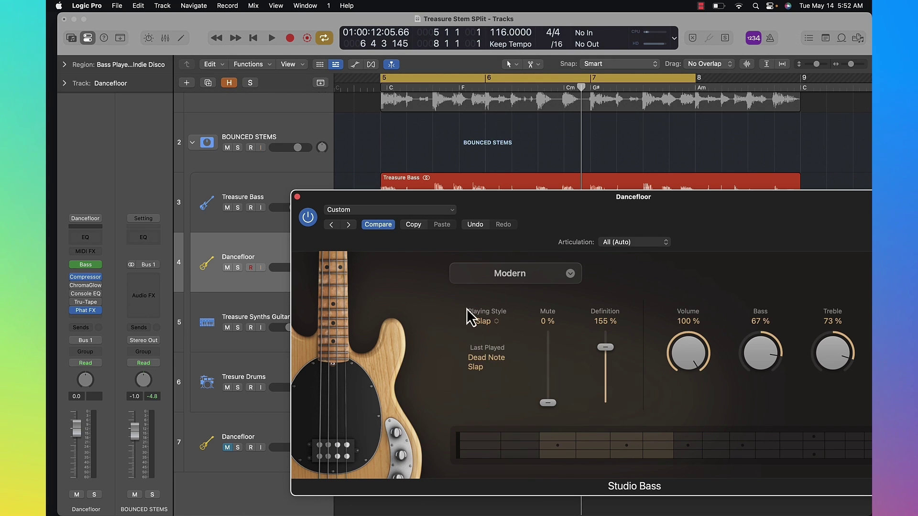
# - Mute the Treasure Bass track, moving the Studio Bass window aside to reach it and then back over the arrangement
pyautogui.moveTo(404, 194); pyautogui.dragTo(611, 258)
pyautogui.click(375, 256)
pyautogui.click(394, 239)
pyautogui.click(227, 207)
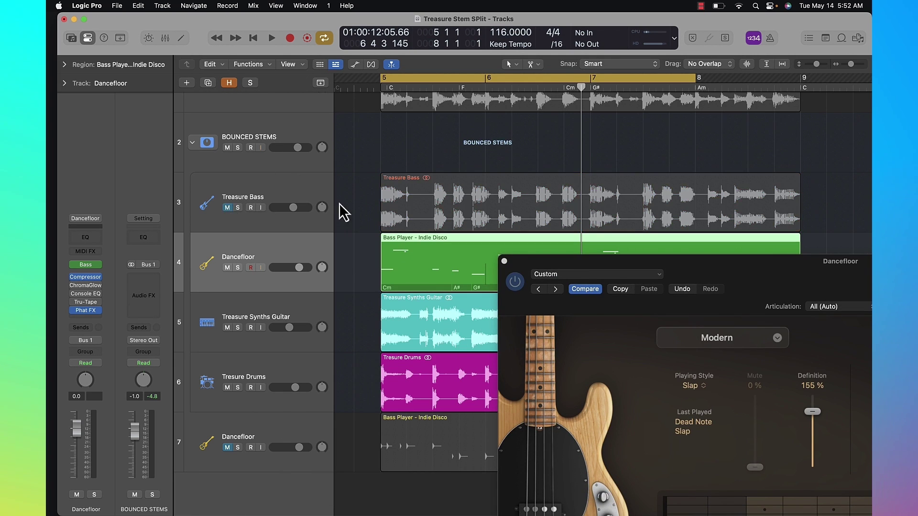
pyautogui.moveTo(575, 263); pyautogui.dragTo(492, 151)
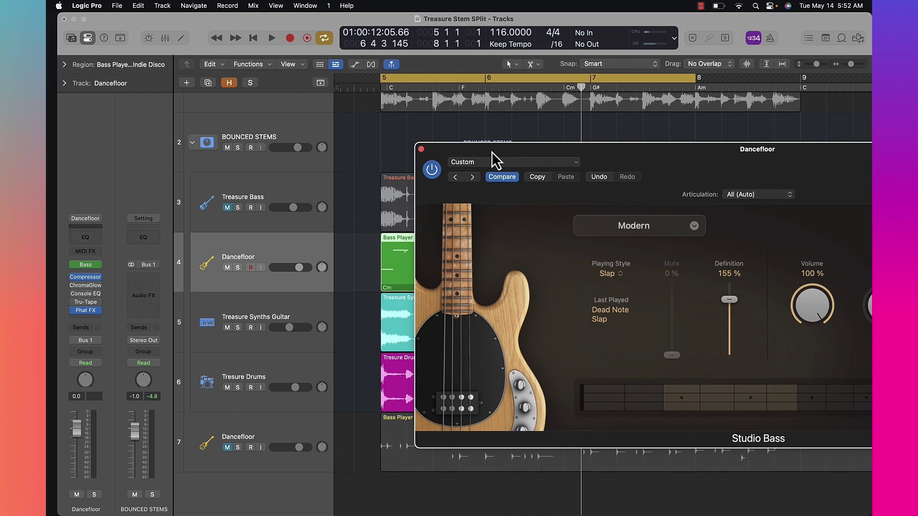
# - Play the loop with the Dancefloor track soloed to audition the Modern slap bass
pyautogui.click(389, 257)
pyautogui.press('space')
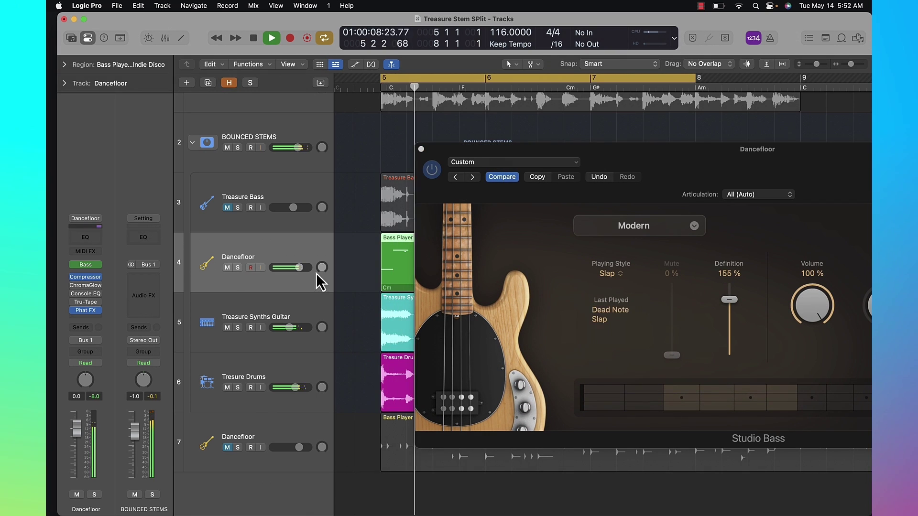
pyautogui.click(237, 268)
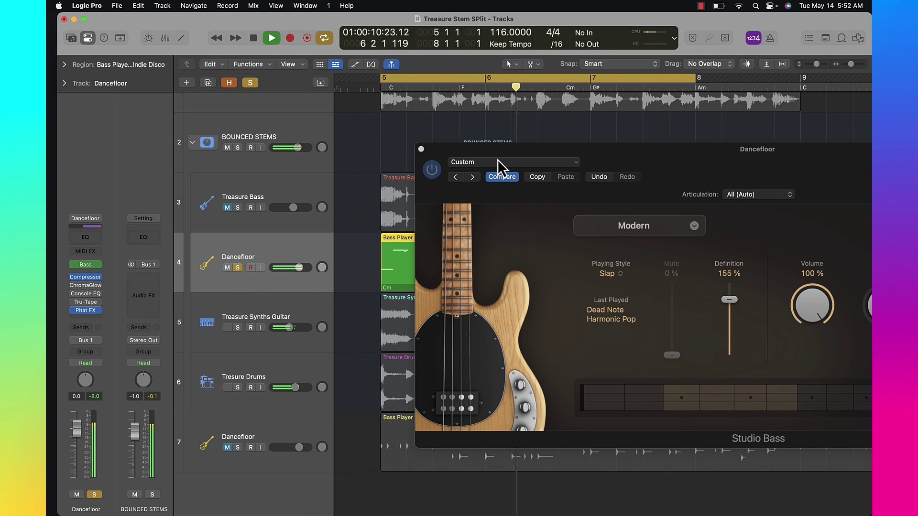
pyautogui.moveTo(521, 154); pyautogui.dragTo(420, 160)
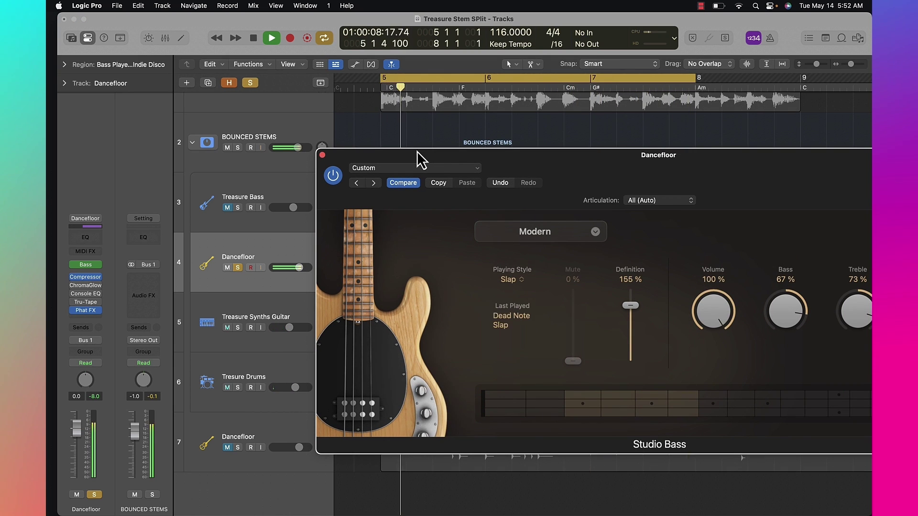
pyautogui.press('space')
# - Set Studio Bass to the Classic model and lower its Definition to 141% during playback
pyautogui.click(551, 232)
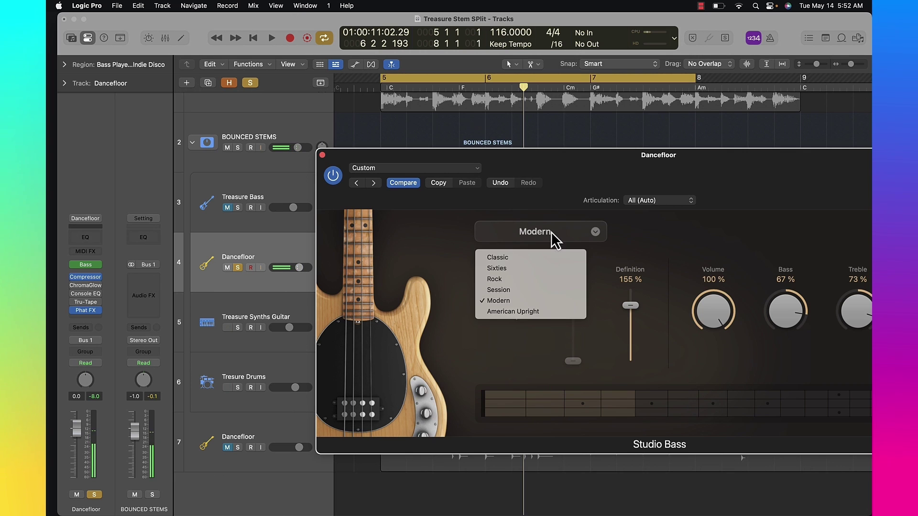
pyautogui.click(535, 259)
pyautogui.press('space')
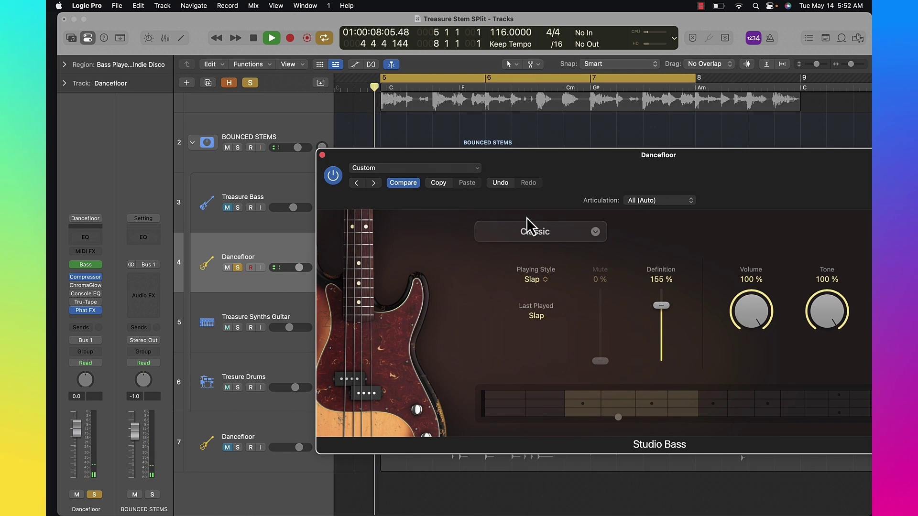
pyautogui.doubleClick(571, 155)
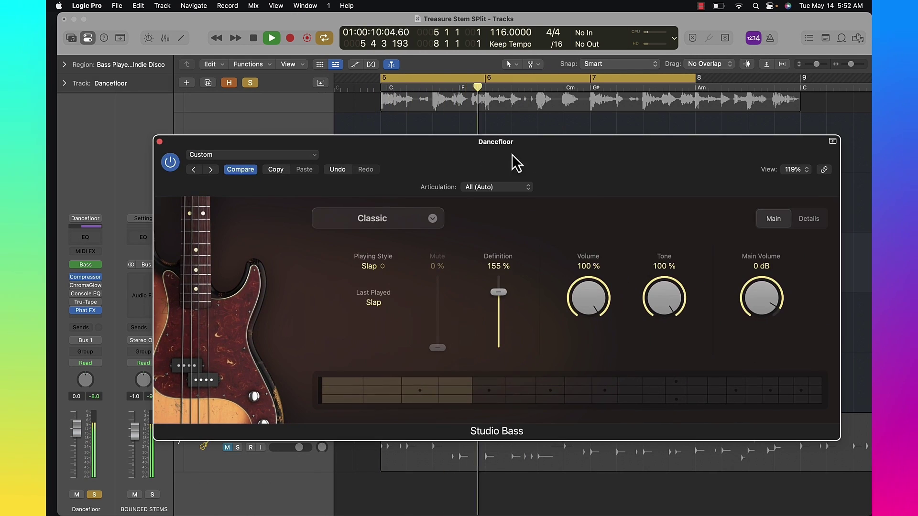
pyautogui.moveTo(498, 292); pyautogui.dragTo(500, 296)
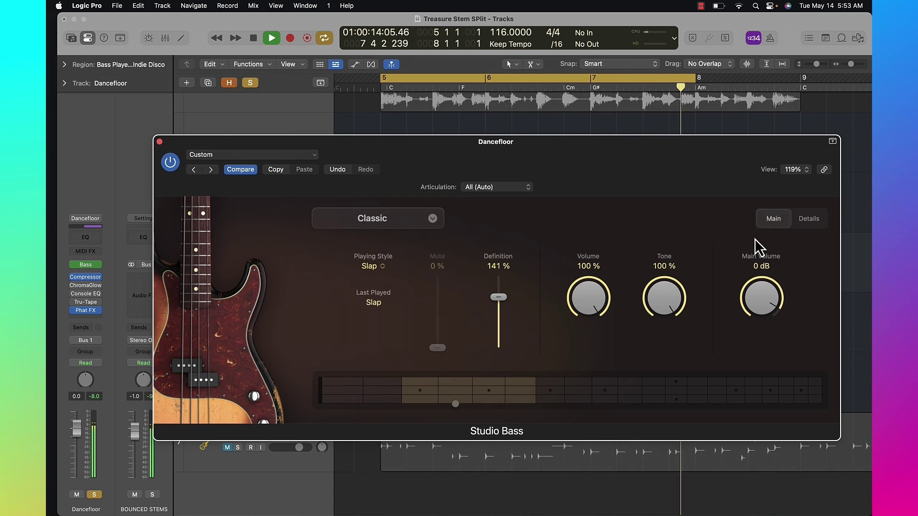
pyautogui.press('space')
# - In Studio Bass's detail settings, set String Noise to 63%, Hum & Hiss to 84% and Release Noise to 27%
pyautogui.click(799, 227)
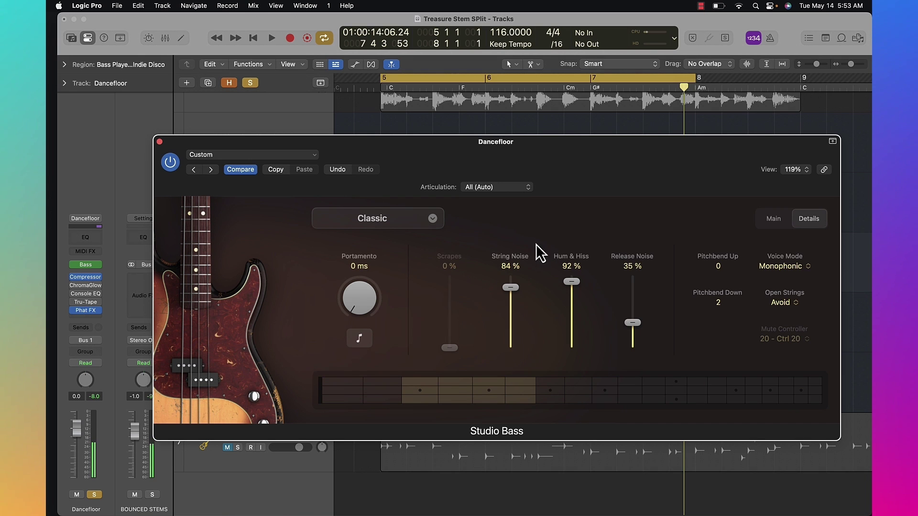
pyautogui.moveTo(520, 288); pyautogui.dragTo(516, 305)
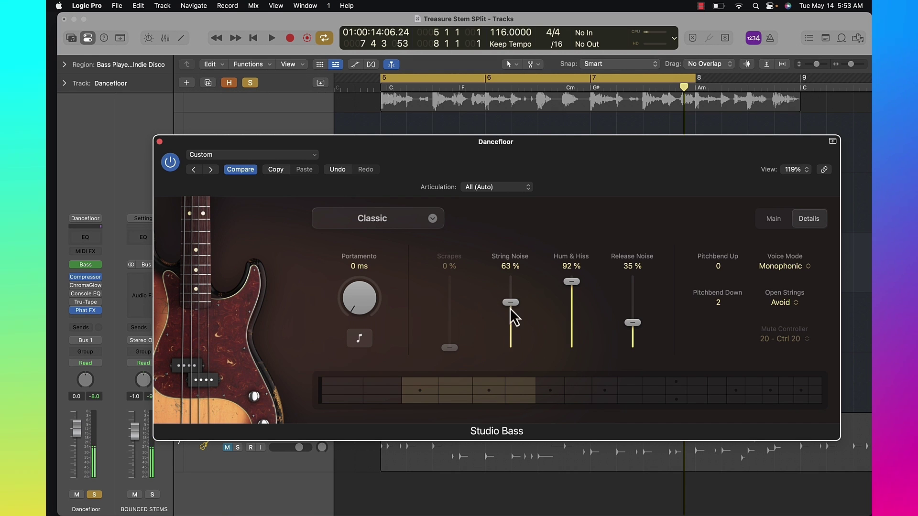
pyautogui.moveTo(570, 290); pyautogui.dragTo(571, 295)
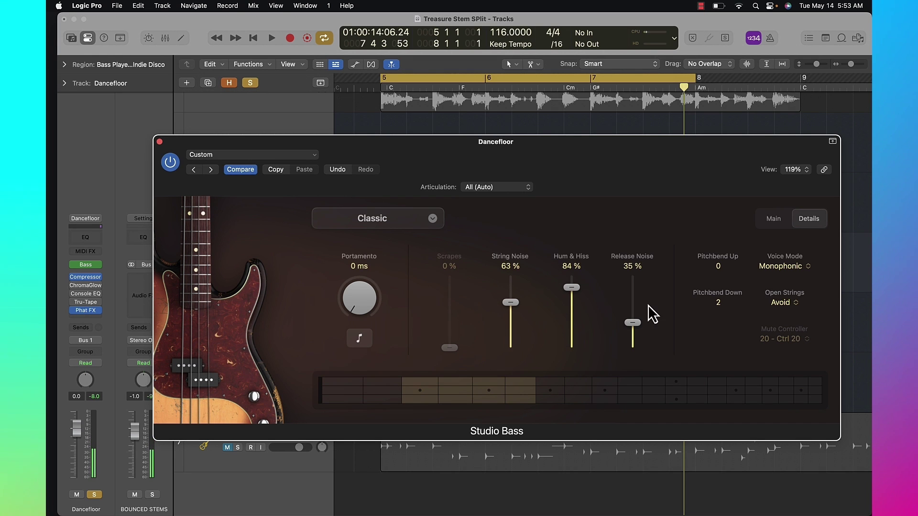
pyautogui.moveTo(637, 334); pyautogui.dragTo(637, 336)
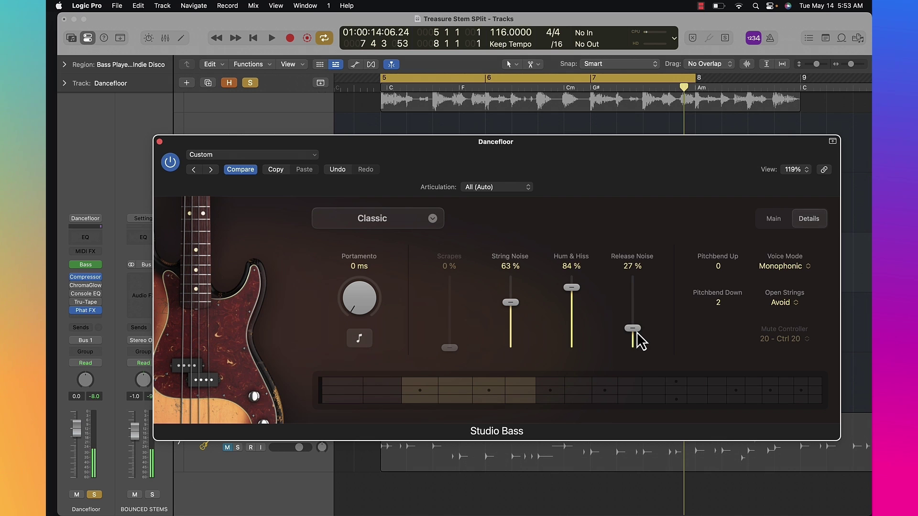
# - Look through the Open Strings options, briefly play the soloed bass, and browse the full list of articulations
pyautogui.click(776, 304)
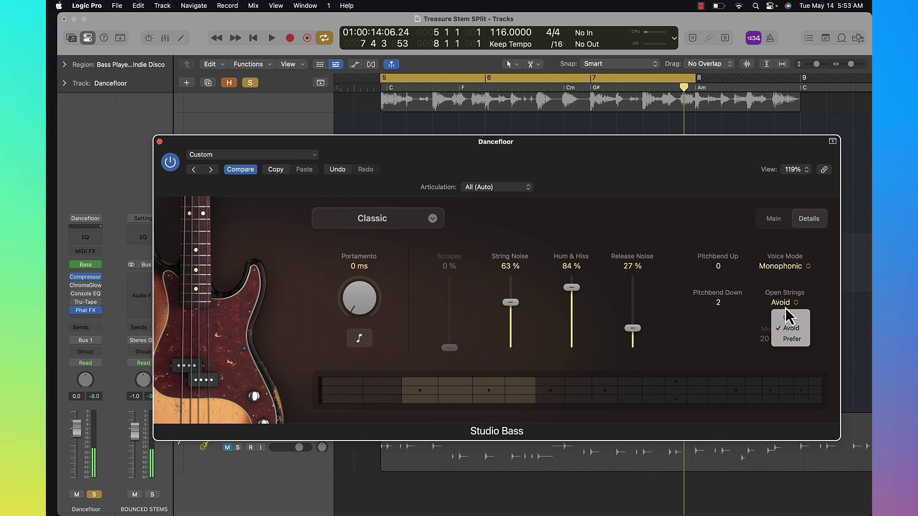
pyautogui.click(578, 164)
pyautogui.press('space')
pyautogui.press('space')
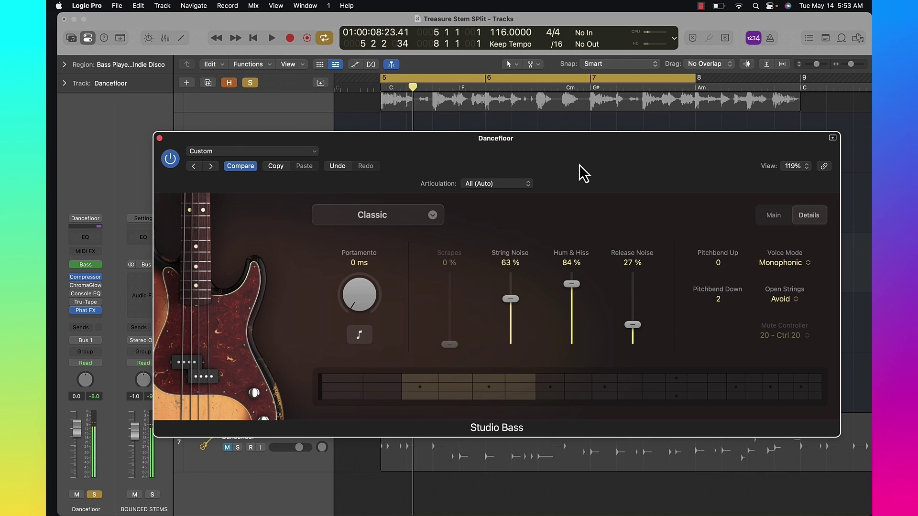
pyautogui.click(507, 182)
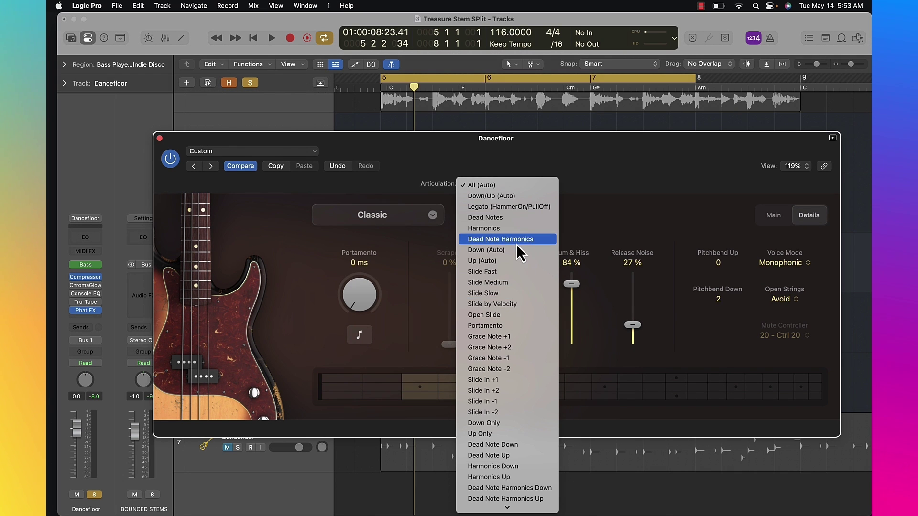
pyautogui.scroll(-1, 509, 387)
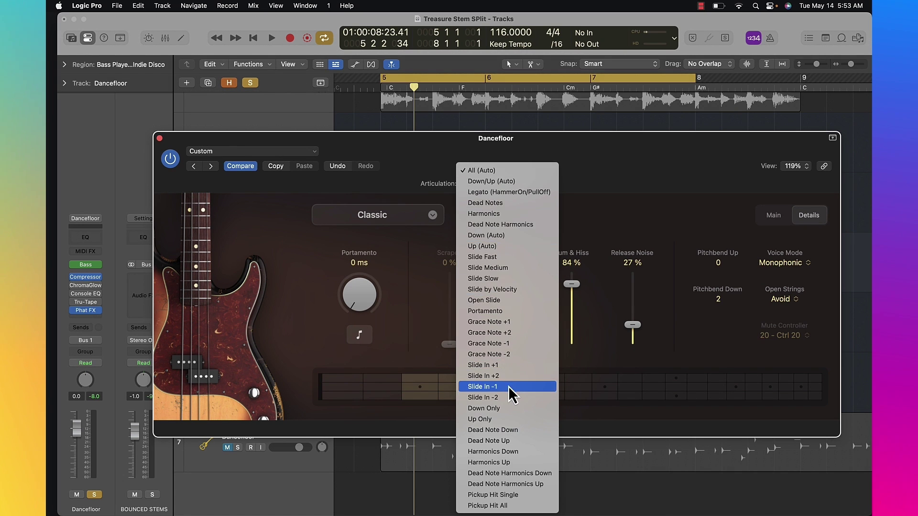
pyautogui.click(614, 204)
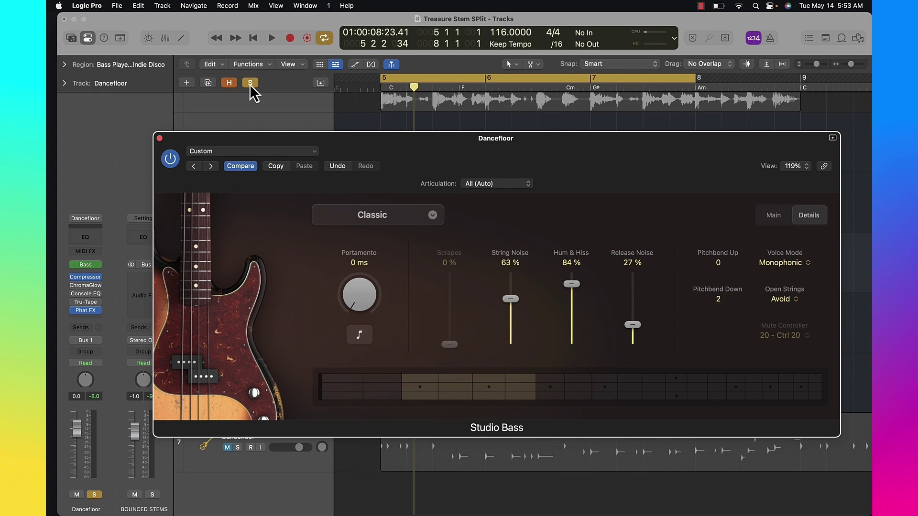
# - Turn off the Dancefloor solo, play the bass together with the other stems, and close the Studio Bass window
pyautogui.moveTo(242, 139); pyautogui.dragTo(571, 178)
pyautogui.press('space')
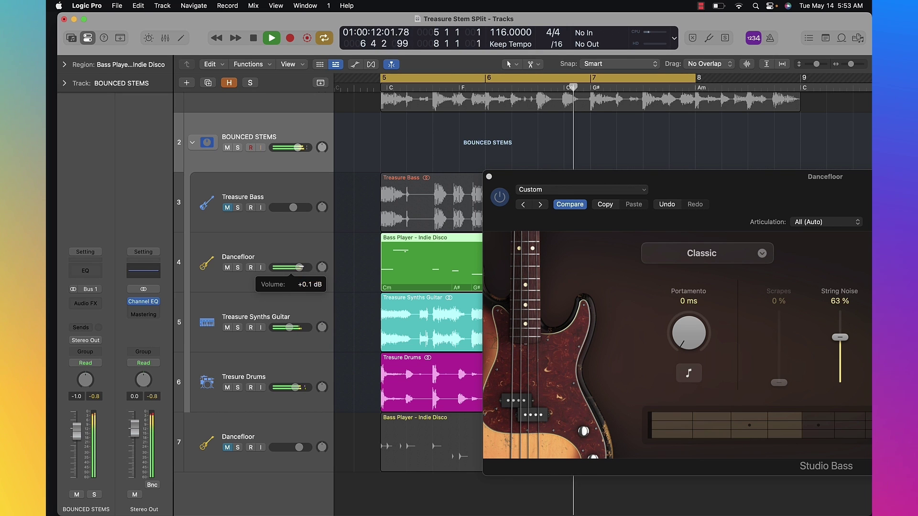
pyautogui.press('space')
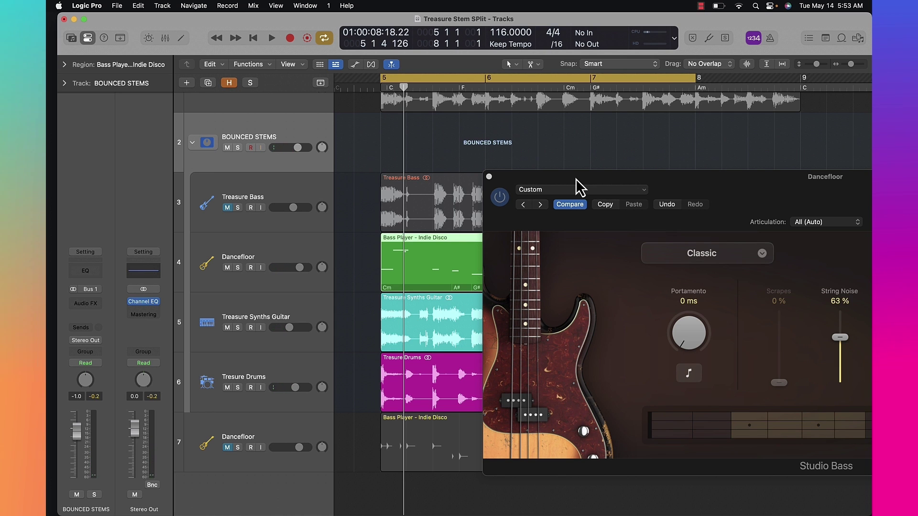
pyautogui.moveTo(575, 179); pyautogui.dragTo(253, 165)
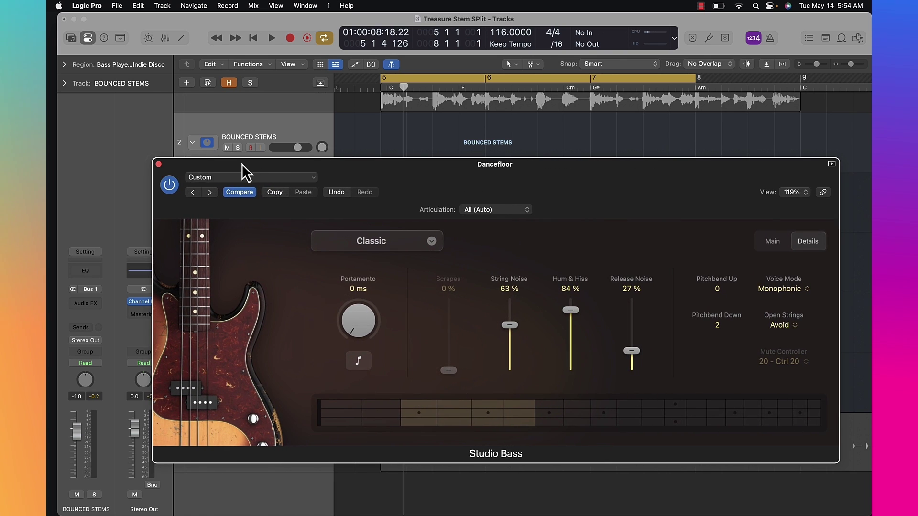
pyautogui.click(161, 164)
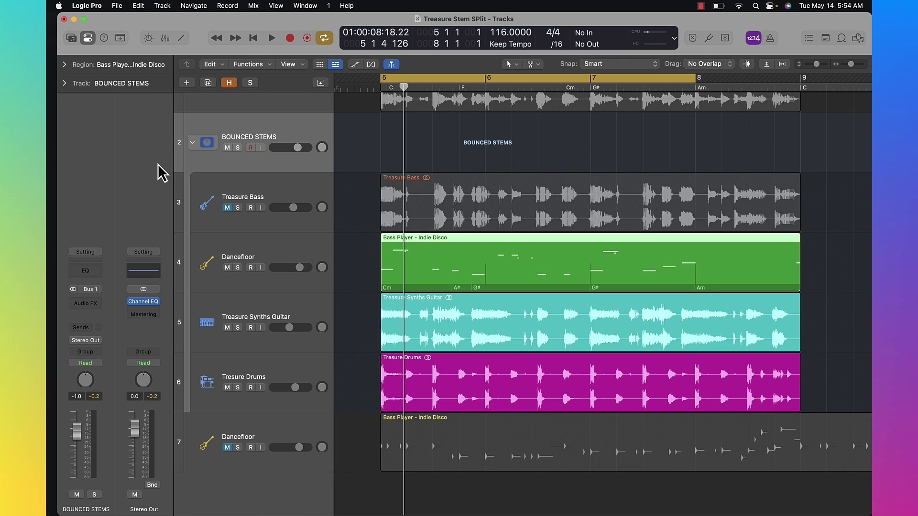
# - Mute Dancefloor track 4, unmute Dancefloor track 7, and briefly view track 7's Bass Player region in the Session Player editor
pyautogui.click(228, 268)
pyautogui.click(227, 448)
pyautogui.click(235, 440)
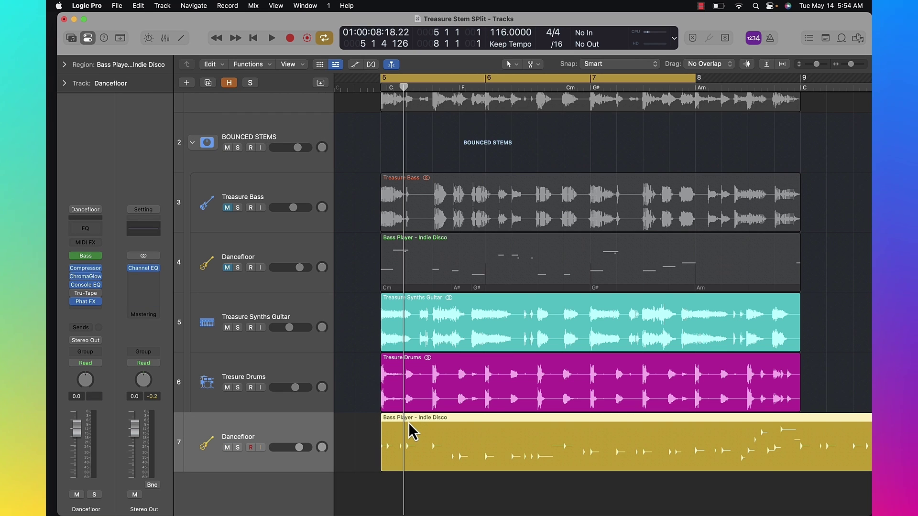
pyautogui.doubleClick(408, 422)
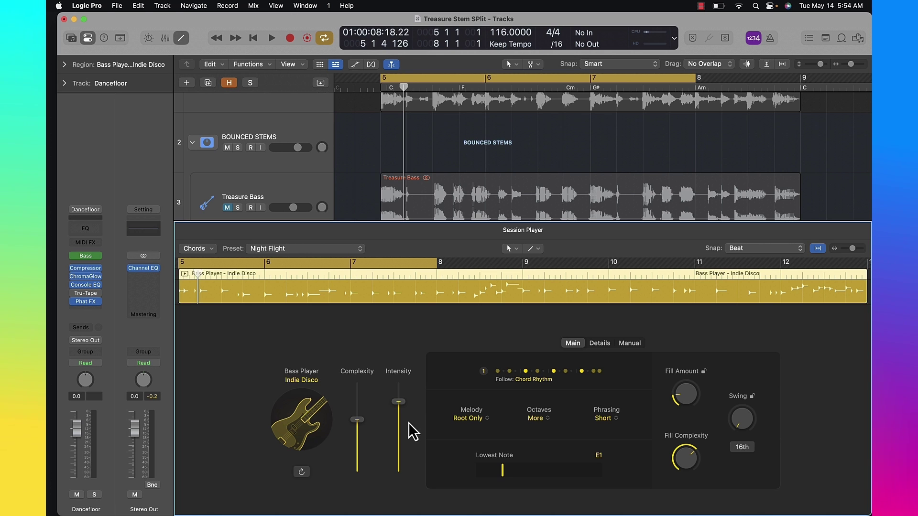
pyautogui.press('x')
pyautogui.press('x')
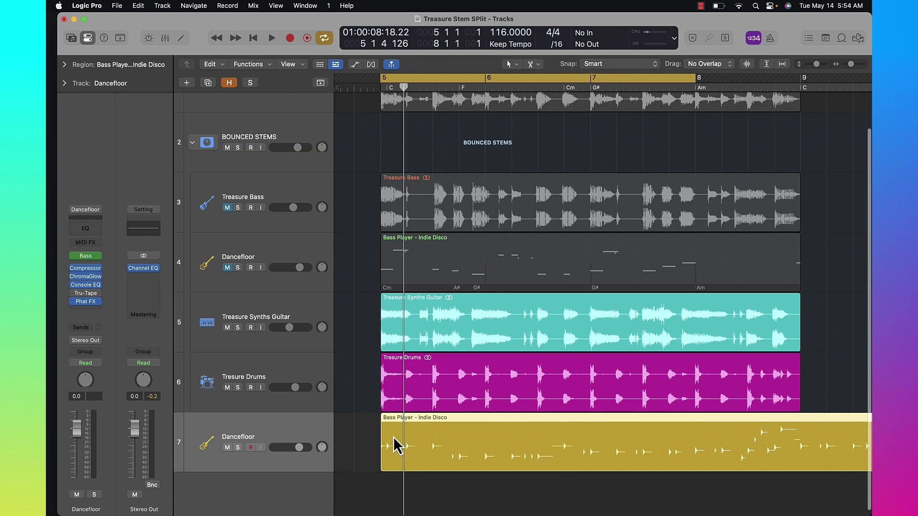
# - Delete Dancefloor track 7 with its Bass Player region, and mute the Treasure Synths Guitar and Tresure Drums tracks
pyautogui.click(374, 435)
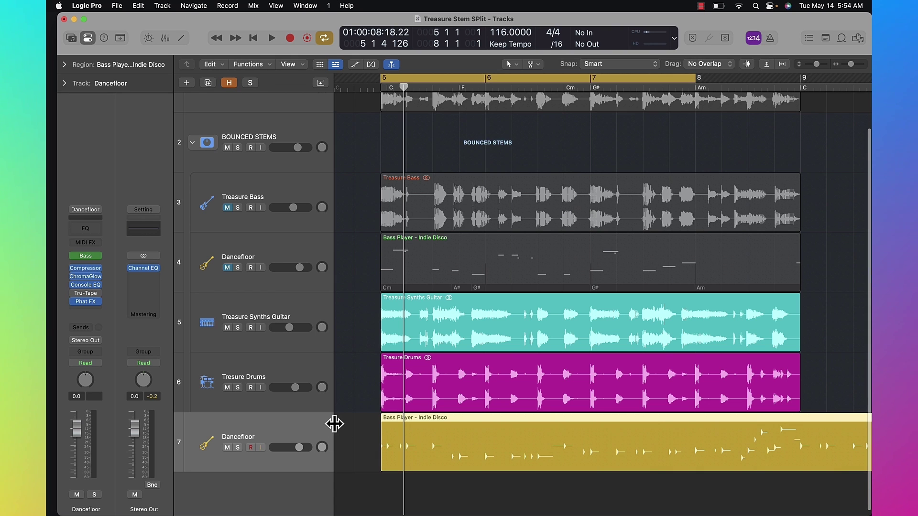
pyautogui.press('BackSpace')
pyautogui.press('super+BackSpace')
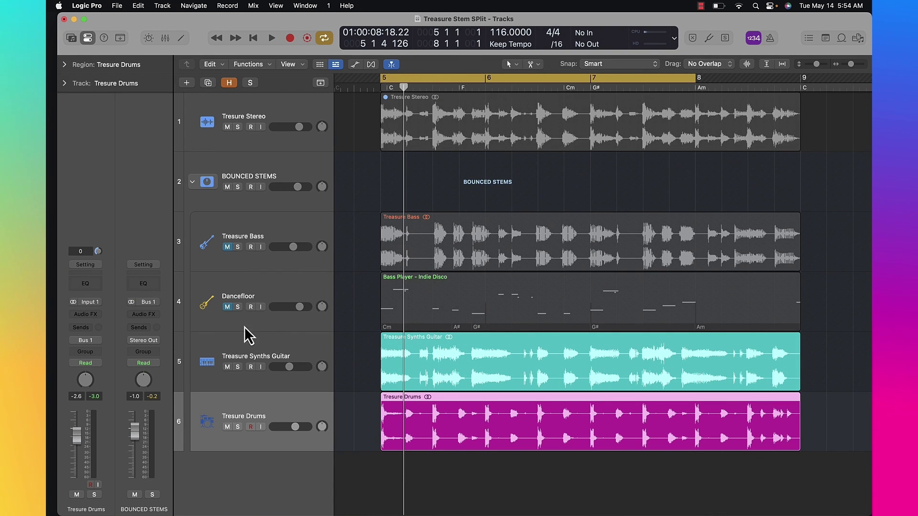
pyautogui.click(227, 367)
pyautogui.click(227, 427)
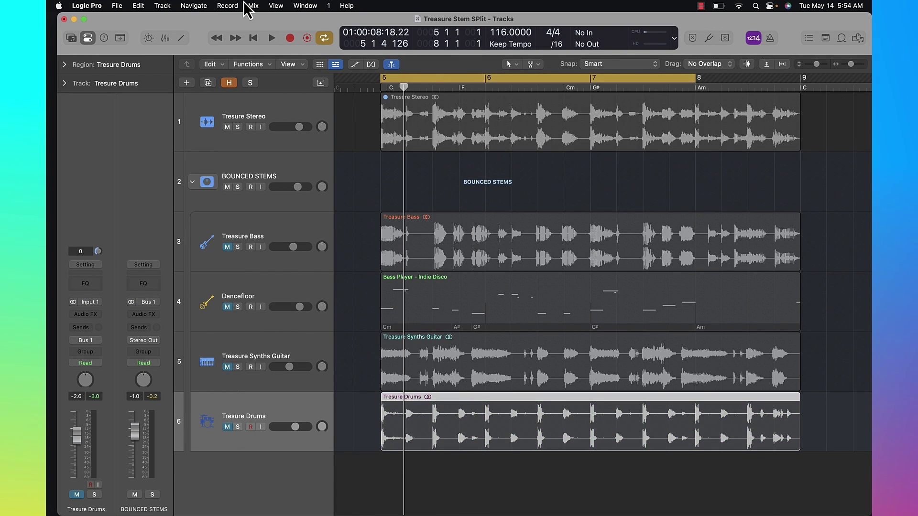
# - Create a new Session Player track with a Bass Player in the Retro Rock style
pyautogui.click(194, 6)
pyautogui.moveTo(162, 6)
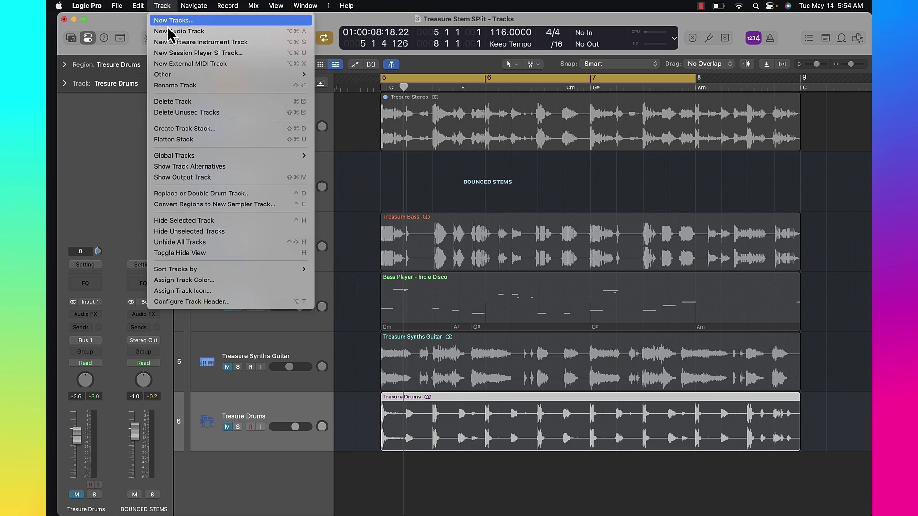
pyautogui.click(174, 53)
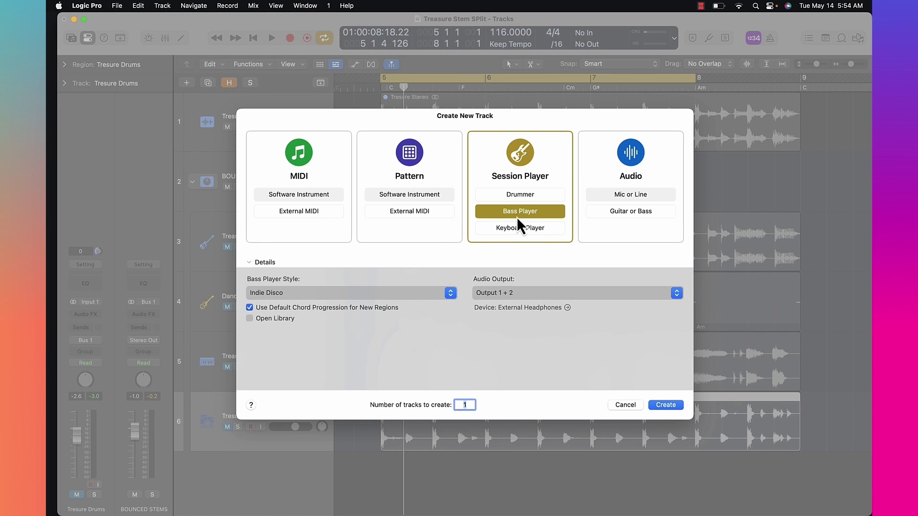
pyautogui.click(380, 293)
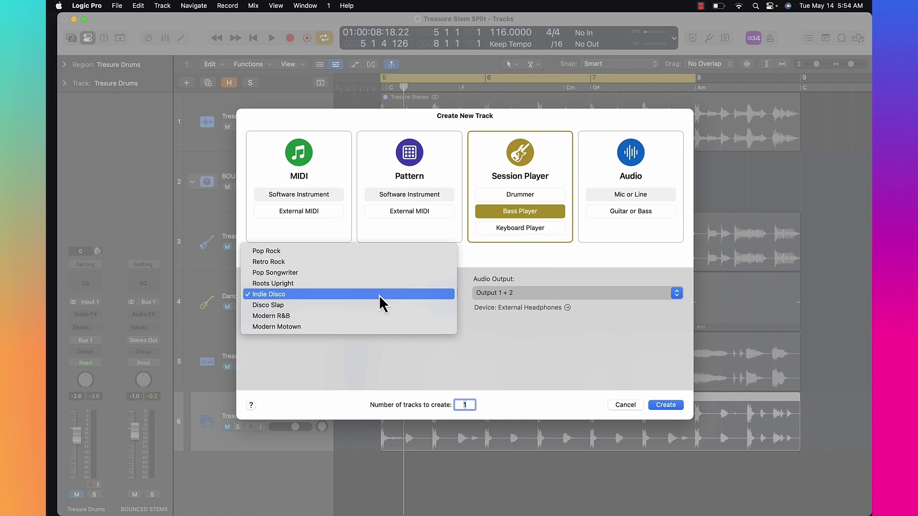
pyautogui.click(353, 262)
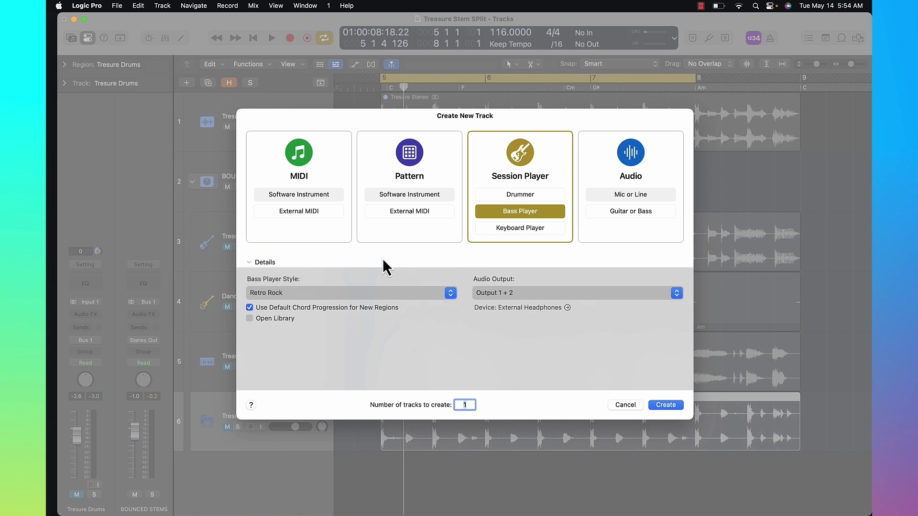
pyautogui.click(671, 405)
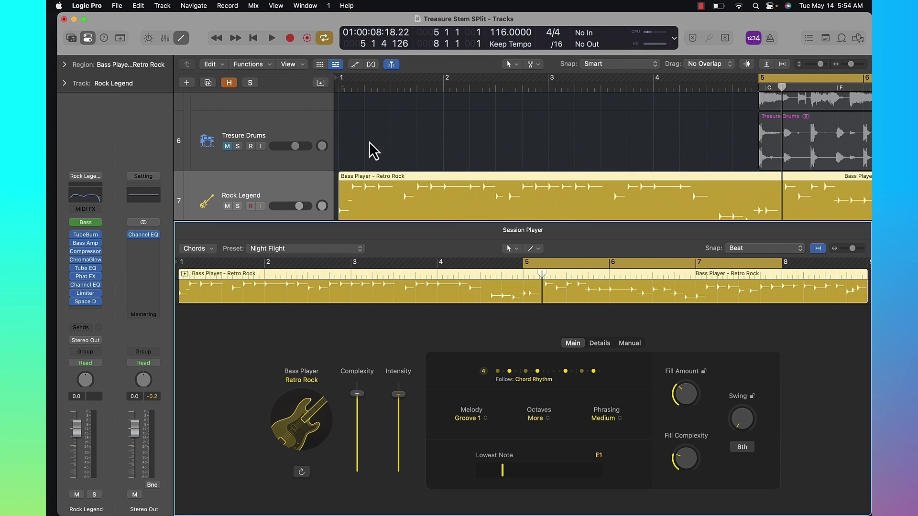
# - Select the Retro Rock Bass Player region on the Rock Legend track and briefly play it from the start
pyautogui.click(370, 162)
pyautogui.click(371, 184)
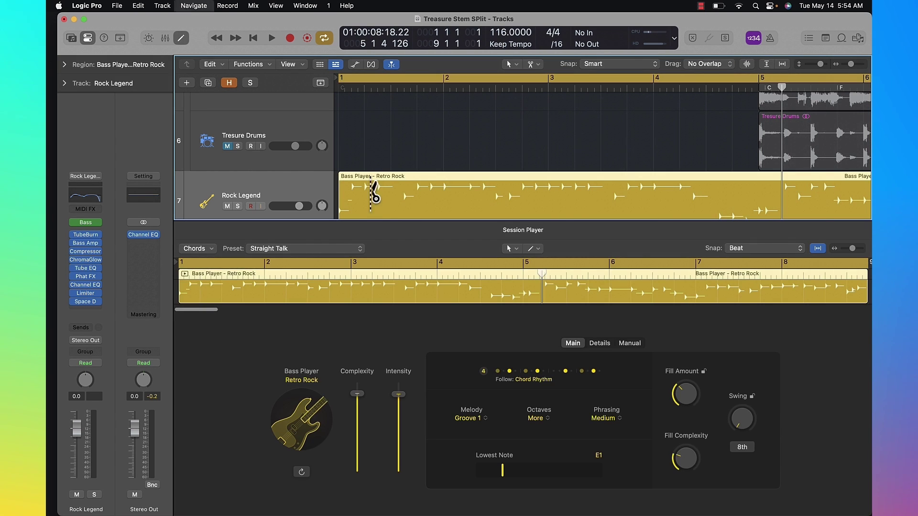
pyautogui.press('space')
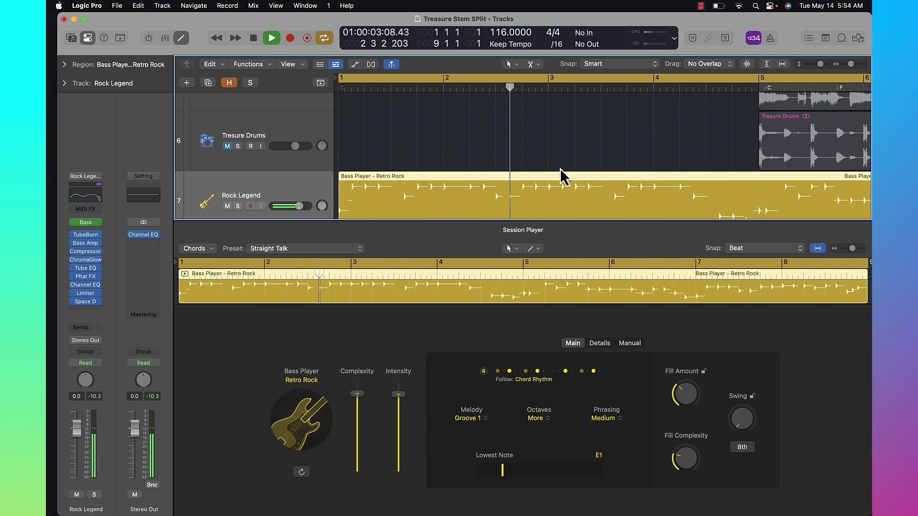
pyautogui.press('space')
# - Move the Retro Rock Bass Player region to start at bar 5, and switch its preset to Heatwave during playback
pyautogui.moveTo(447, 189); pyautogui.dragTo(860, 183)
pyautogui.press('space')
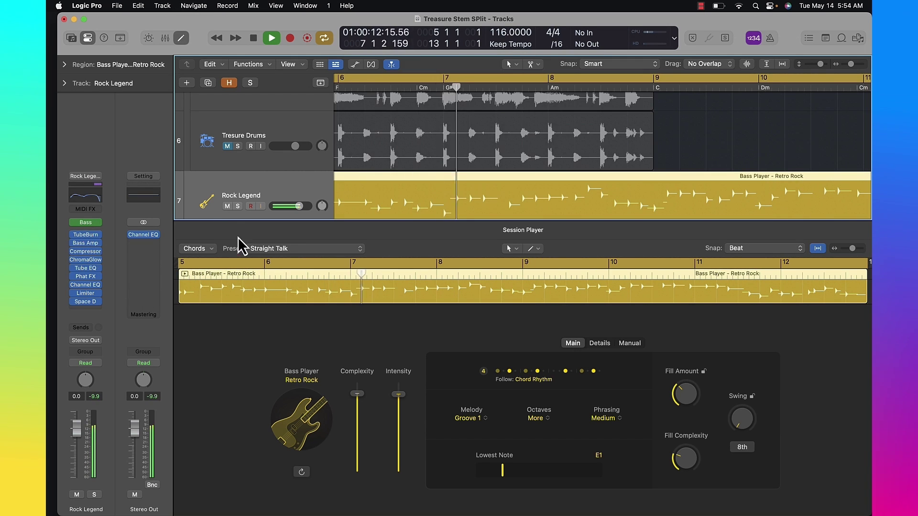
pyautogui.click(258, 248)
pyautogui.click(275, 221)
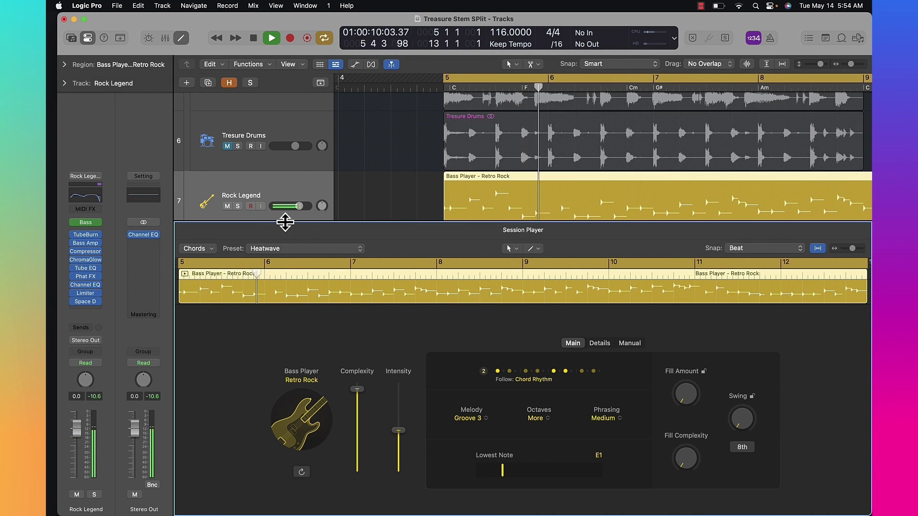
pyautogui.press('space')
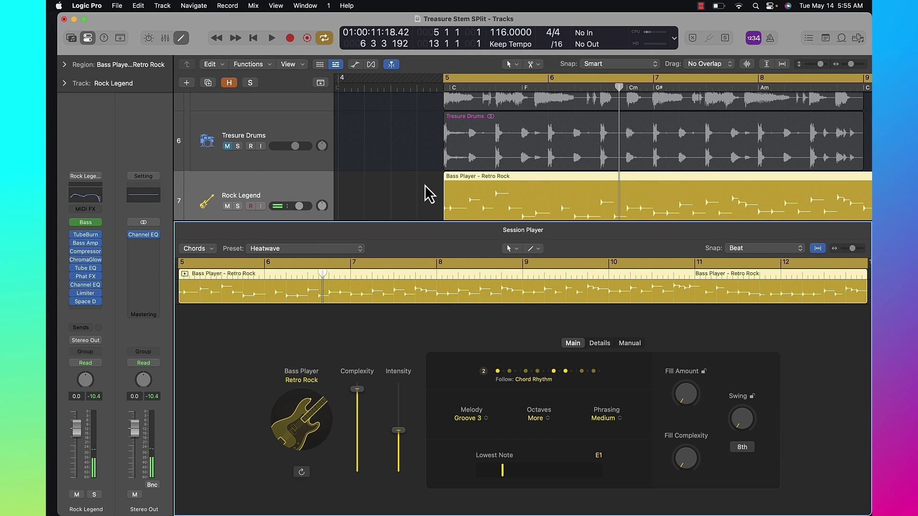
# - Show the global tracks, including the Chord track, above the track list
pyautogui.press('x')
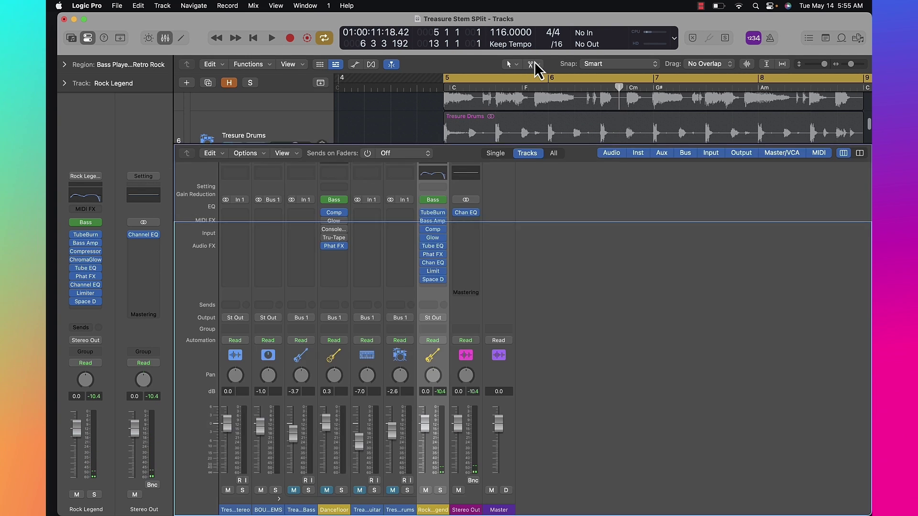
pyautogui.press('x')
pyautogui.scroll(3, 505, 143)
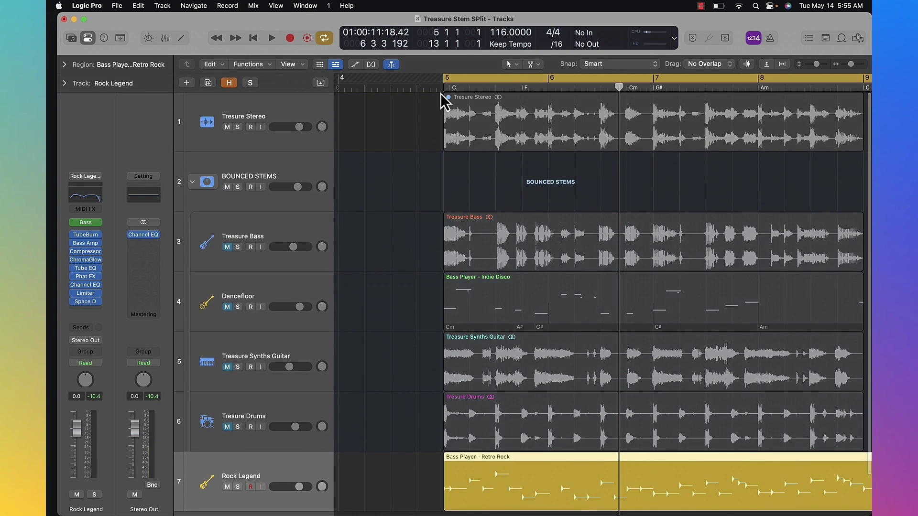
pyautogui.press('g')
pyautogui.click(288, 258)
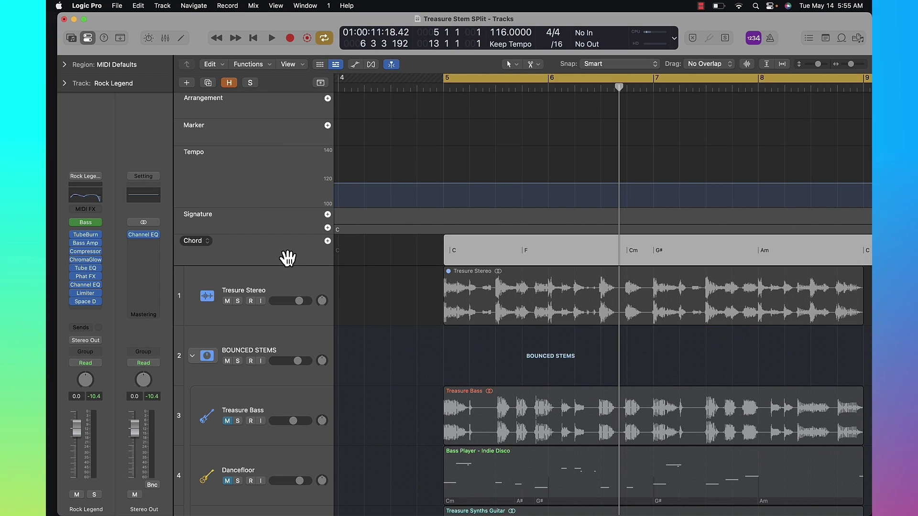
pyautogui.press('g')
pyautogui.press('g')
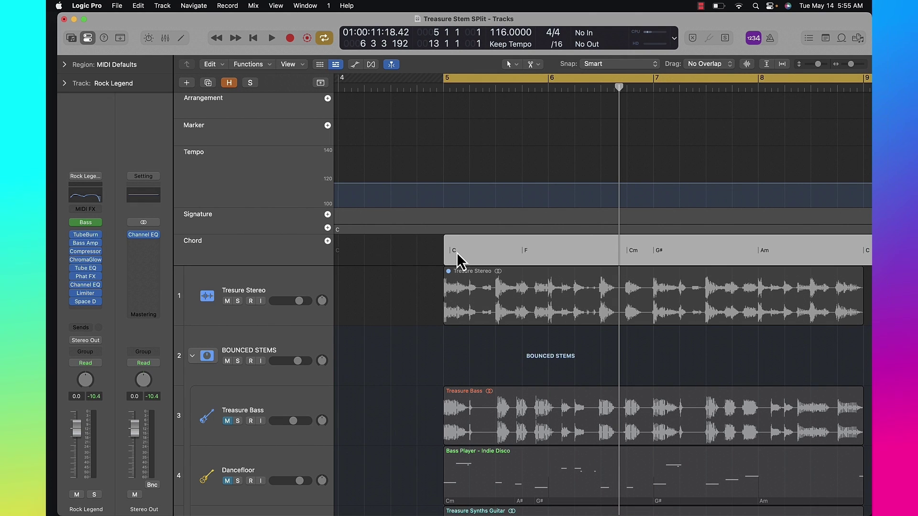
# - Select the first C chord in the Chord track and listen to the bass follow the chord progression
pyautogui.click(457, 252)
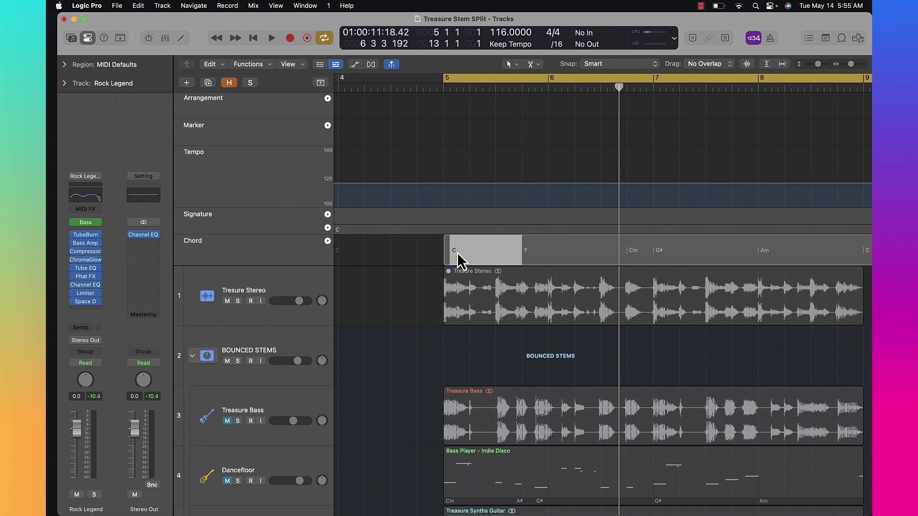
pyautogui.hotkey('shift', 'space')
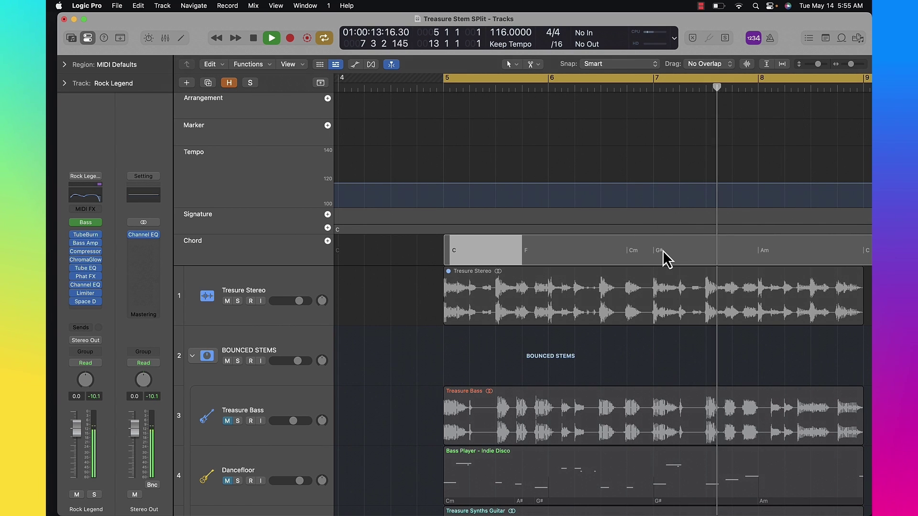
pyautogui.press('space')
# - Set the root note of the first chord at bar 5 to F, and play the bass with the edited progression
pyautogui.doubleClick(483, 251)
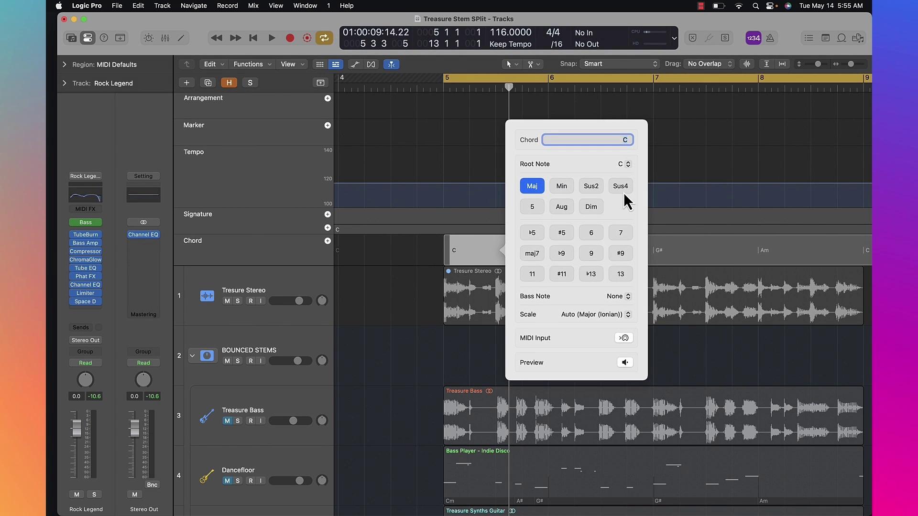
pyautogui.click(624, 165)
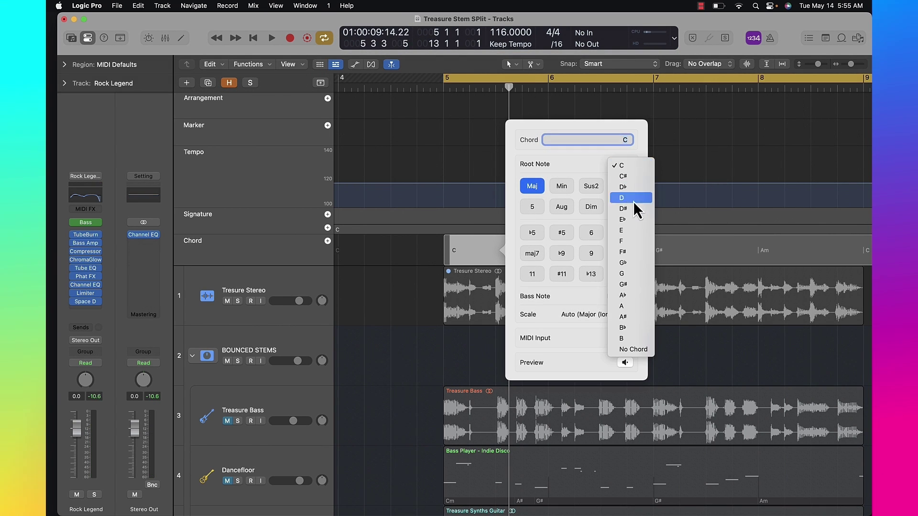
pyautogui.click(626, 240)
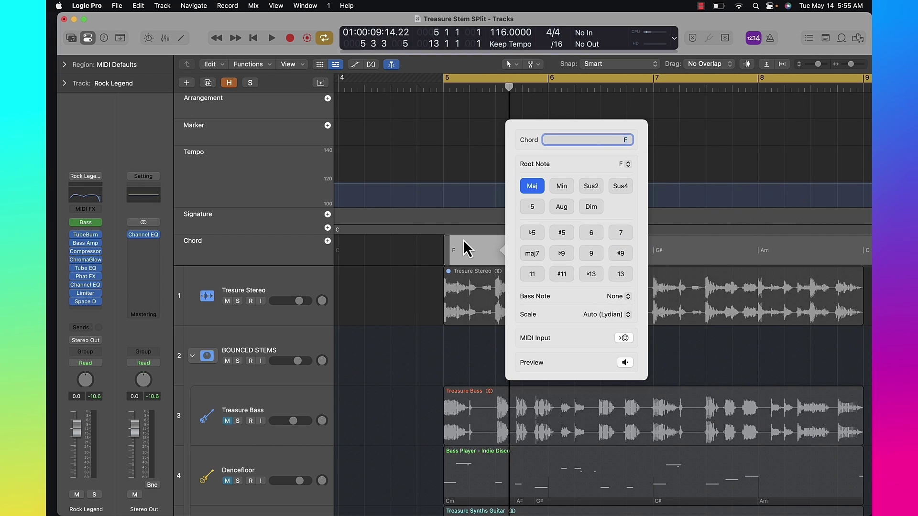
pyautogui.click(459, 250)
pyautogui.press('space')
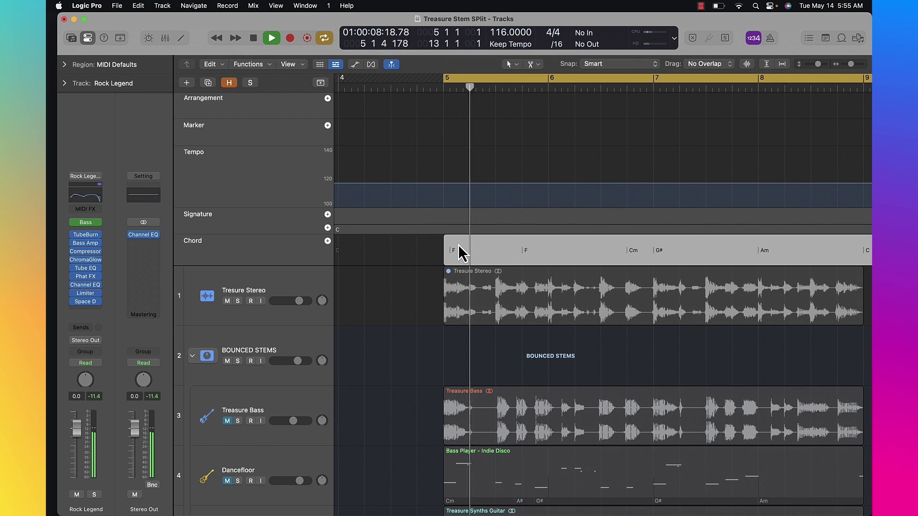
pyautogui.press('space')
# - Open the Retro Rock Bass Player region on the Rock Legend track for editing
pyautogui.scroll(-10, 509, 326)
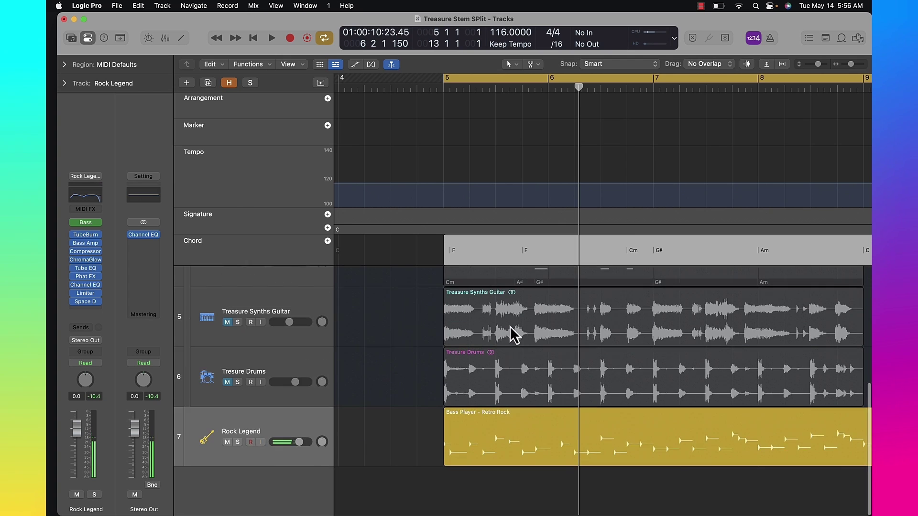
pyautogui.click(505, 444)
pyautogui.doubleClick(506, 425)
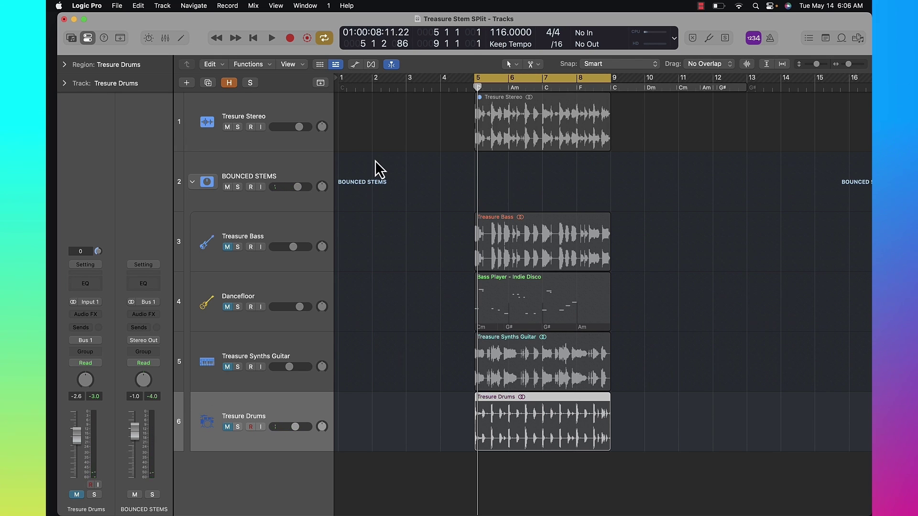
# - Create a Session Player track with a Keyboard Player in the Block Chords style, and move its region to start at bar 5
pyautogui.click(162, 5)
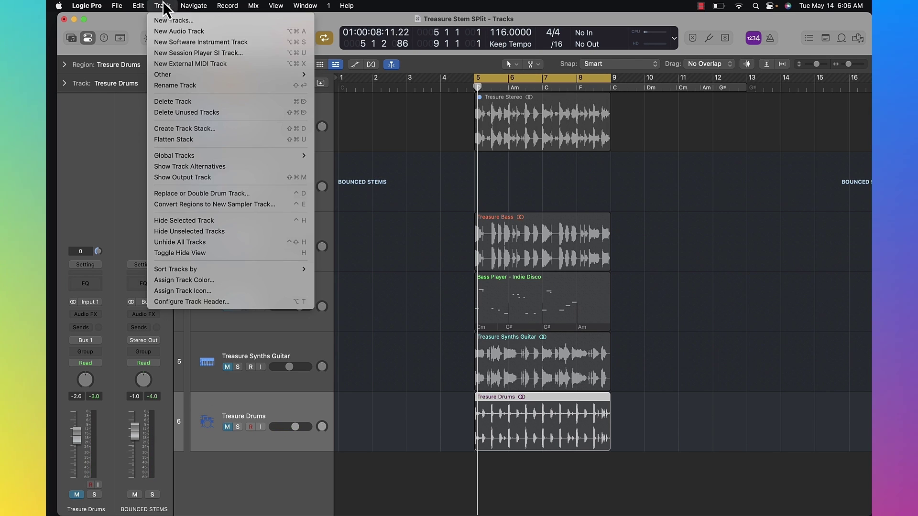
pyautogui.click(188, 53)
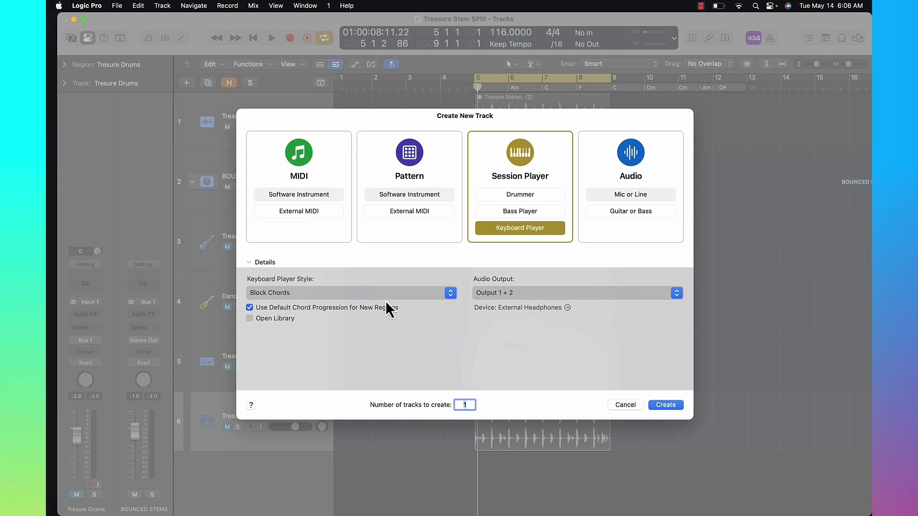
pyautogui.click(345, 294)
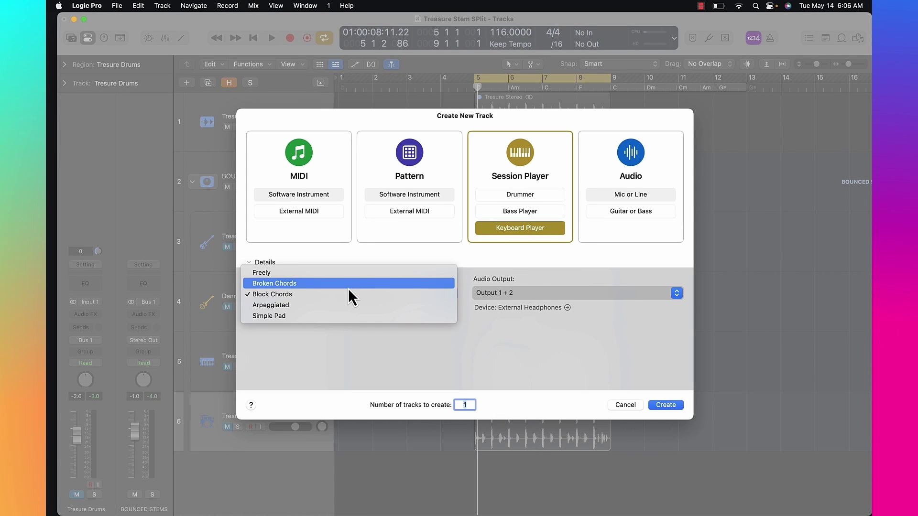
pyautogui.click(672, 408)
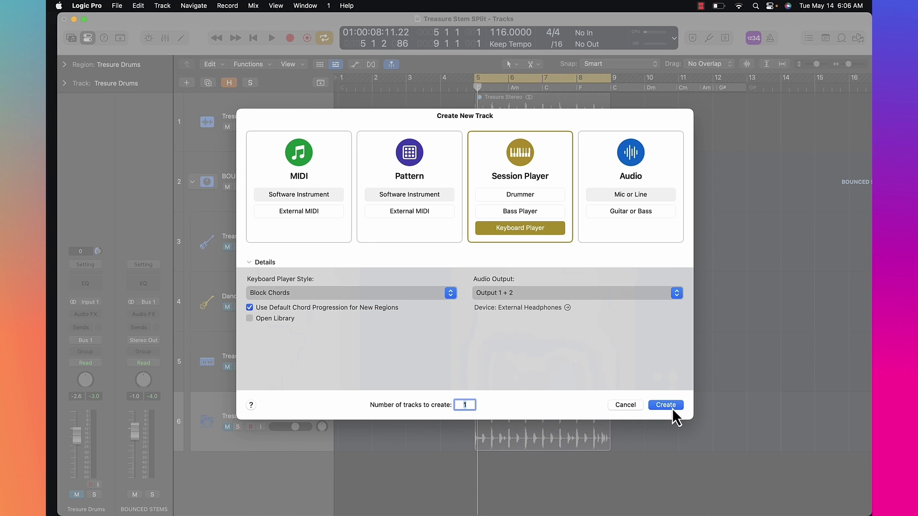
pyautogui.click(671, 406)
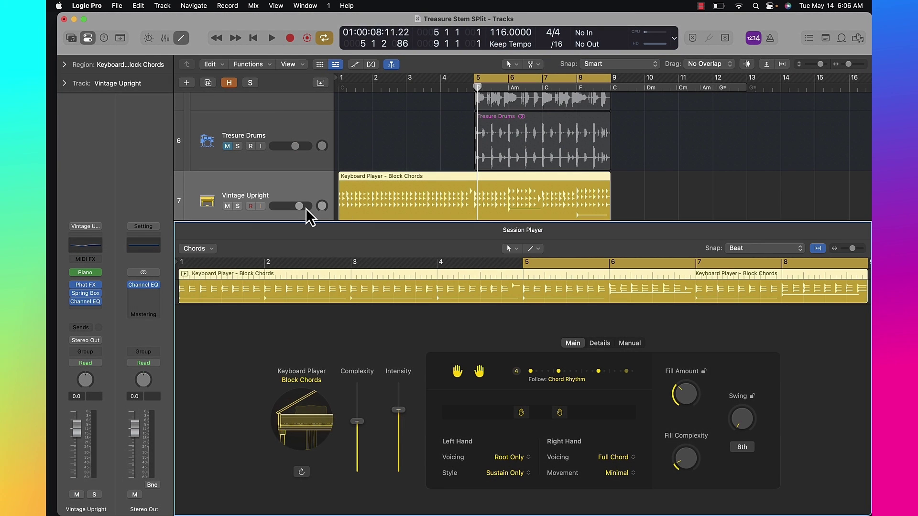
pyautogui.moveTo(390, 185); pyautogui.dragTo(523, 184)
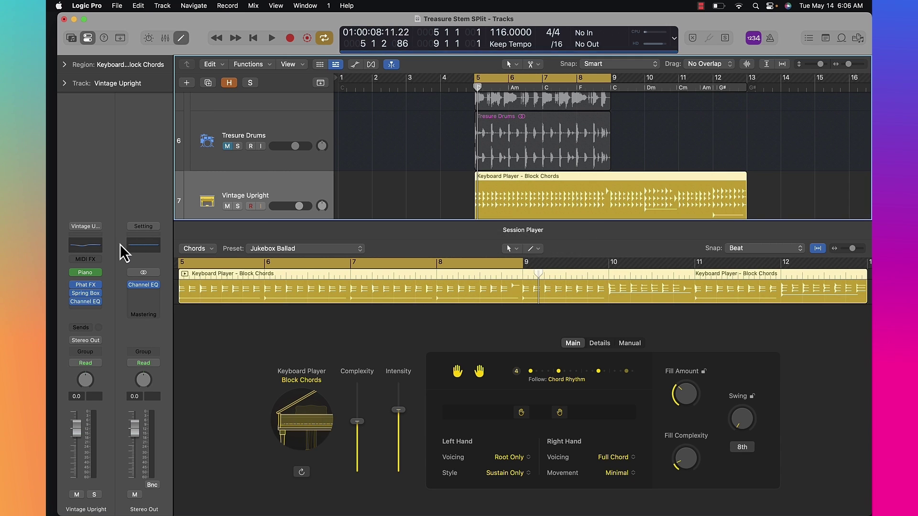
# - Play the keyboard part with its Vintage Upright Studio Piano open, and lower the Keyboard Player's Complexity to about a fifth
pyautogui.click(84, 271)
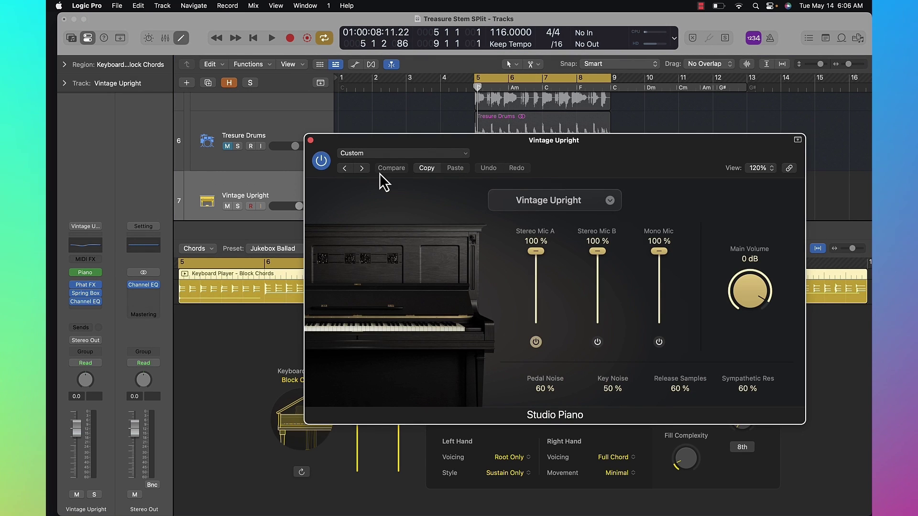
pyautogui.press('space')
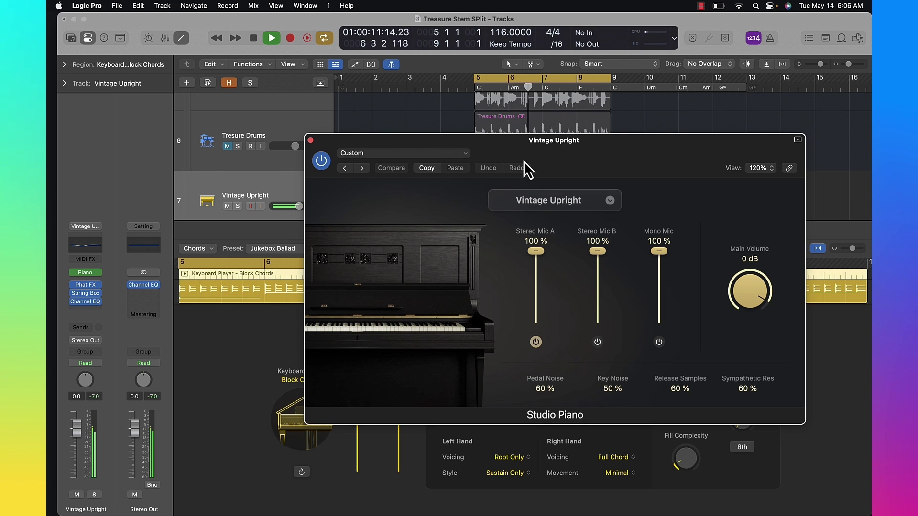
pyautogui.moveTo(483, 143); pyautogui.dragTo(626, 117)
pyautogui.moveTo(358, 423); pyautogui.dragTo(363, 451)
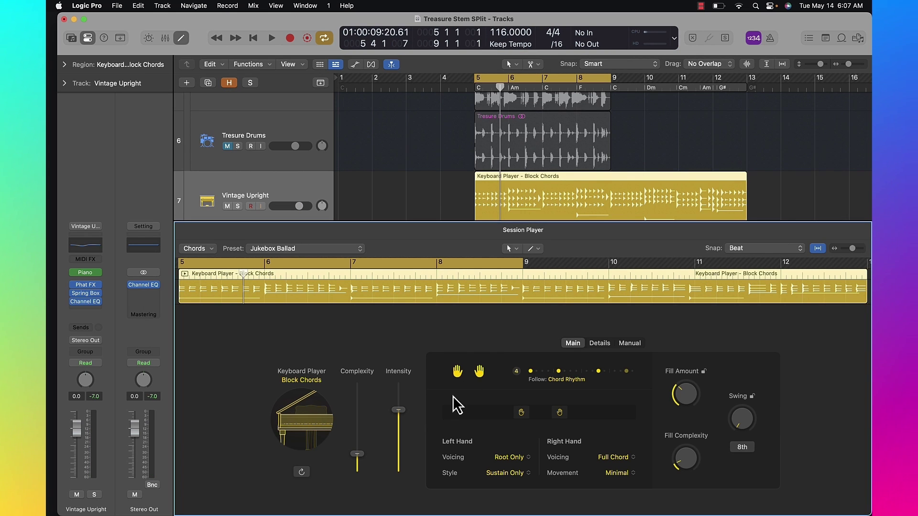
# - Change the Studio Piano model on the Vintage Upright track to Studio Grand, and briefly play the part
pyautogui.click(85, 273)
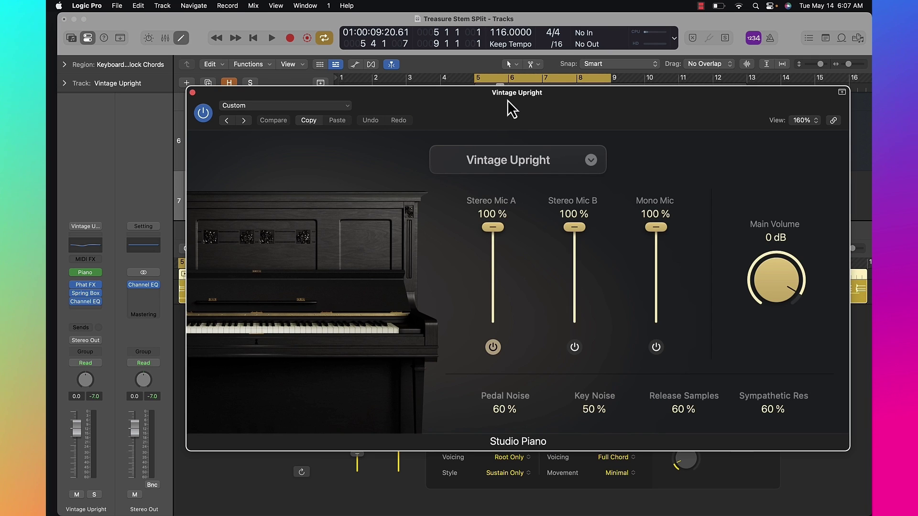
pyautogui.moveTo(509, 97); pyautogui.dragTo(487, 120)
pyautogui.click(484, 189)
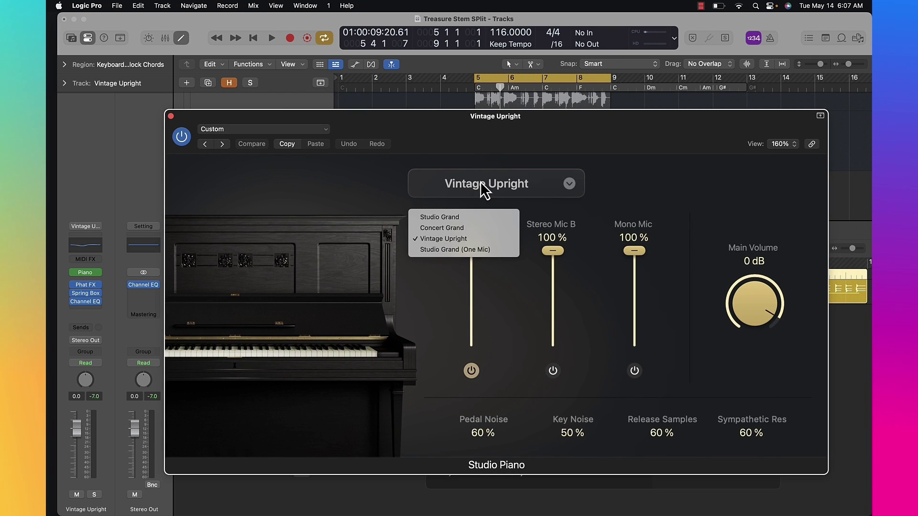
pyautogui.click(471, 217)
pyautogui.press('space')
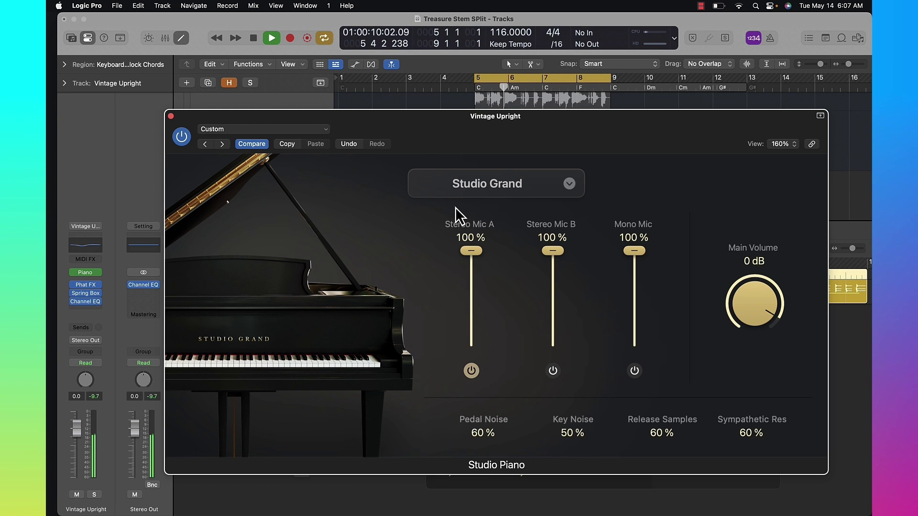
pyautogui.press('space')
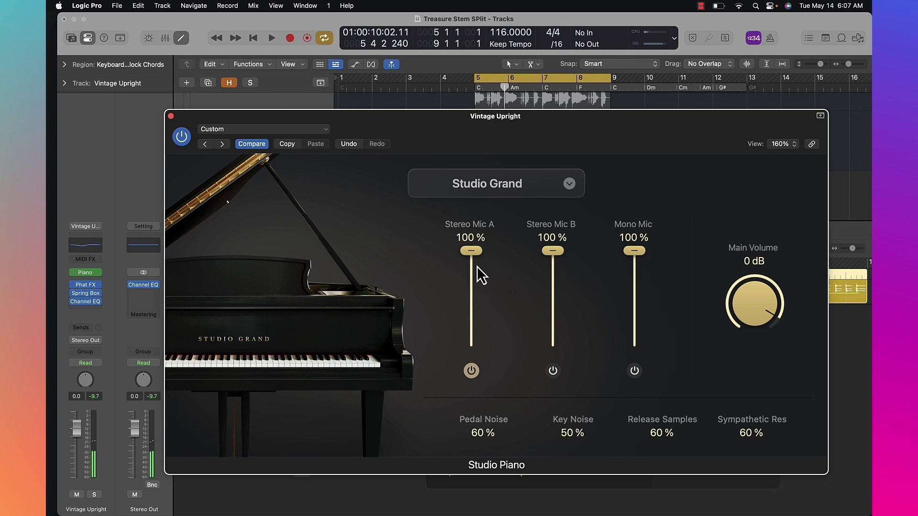
# - Lower Stereo Mic A of the Studio Grand to 0% and enable Stereo Mic B at 100% during playback
pyautogui.moveTo(553, 250); pyautogui.dragTo(546, 424)
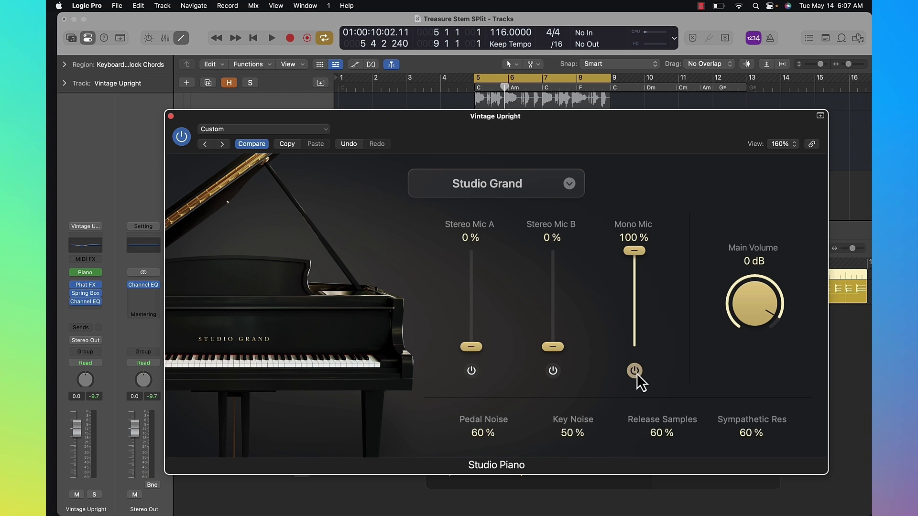
pyautogui.press('space')
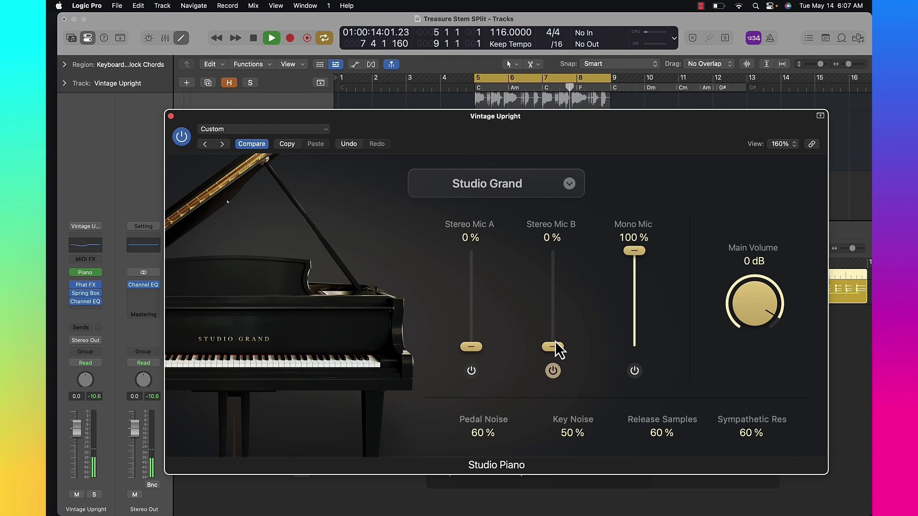
pyautogui.moveTo(555, 313); pyautogui.dragTo(545, 227)
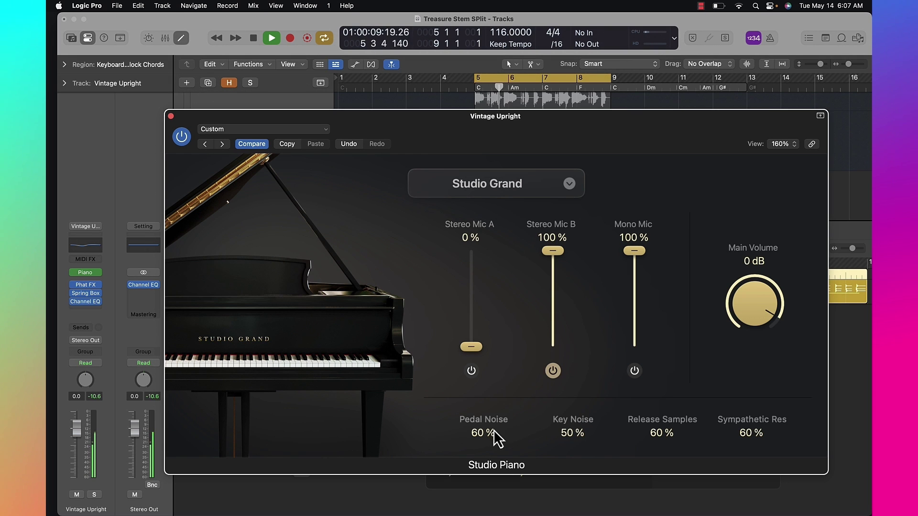
# - Set the Studio Grand's Key Noise to 83%, Release Samples to 81% and Sympathetic Res to 65%, and stop playback
pyautogui.moveTo(563, 435); pyautogui.dragTo(564, 414)
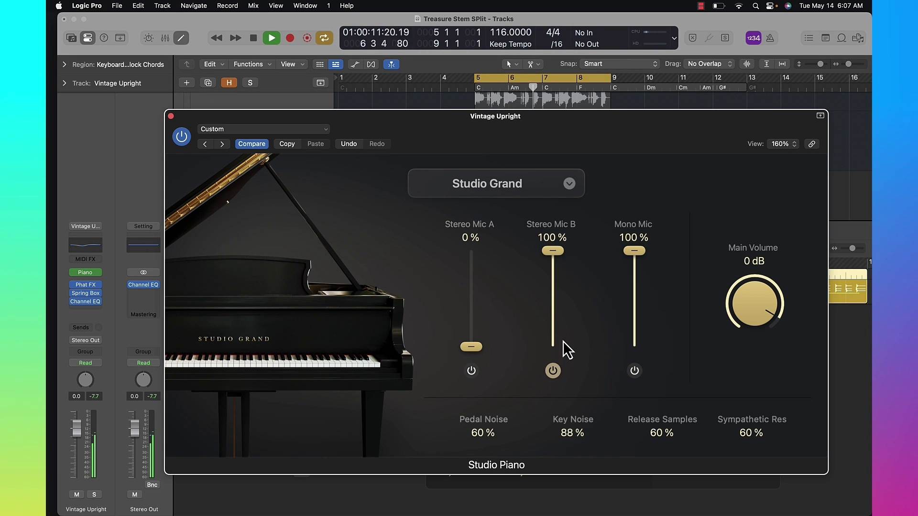
pyautogui.moveTo(563, 340); pyautogui.dragTo(563, 339)
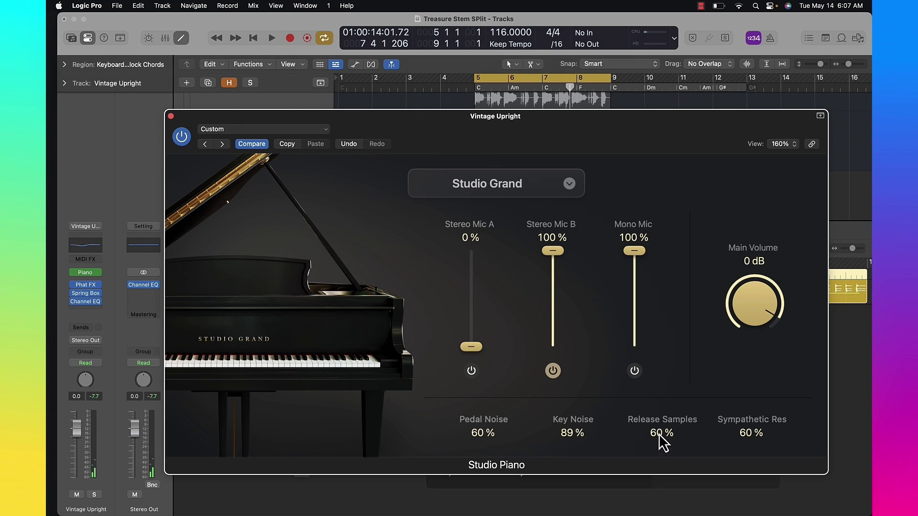
pyautogui.moveTo(659, 438); pyautogui.dragTo(662, 379)
pyautogui.press('space')
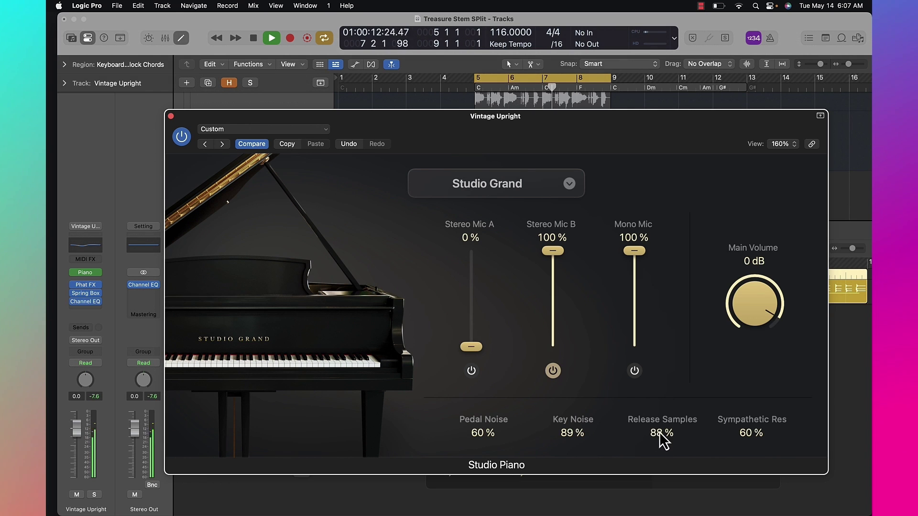
pyautogui.moveTo(584, 430); pyautogui.dragTo(572, 443)
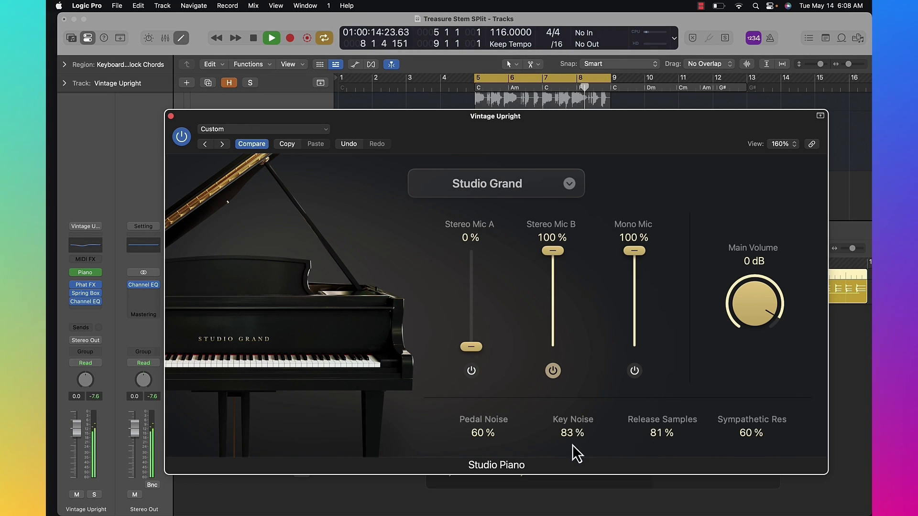
pyautogui.press('space')
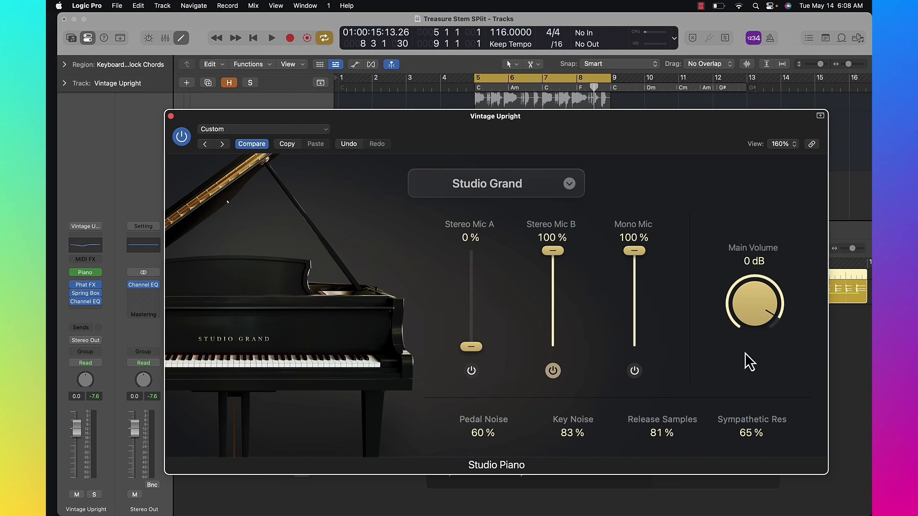
# - Switch the Studio Piano model to Concert Grand and then to Vintage Upright
pyautogui.click(497, 189)
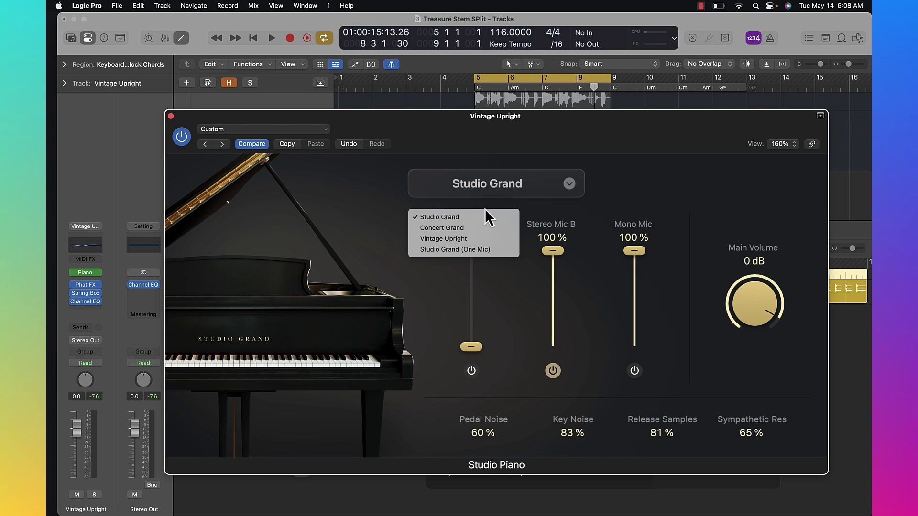
pyautogui.click(475, 228)
pyautogui.click(497, 186)
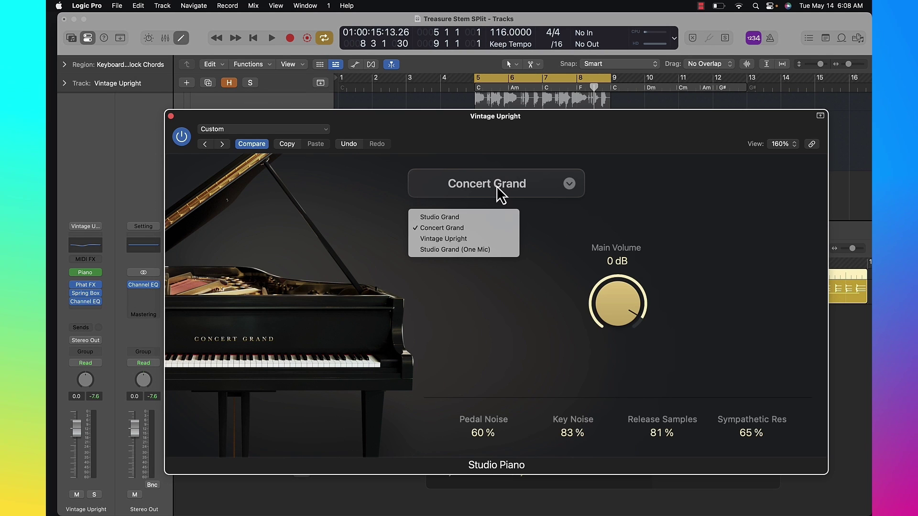
pyautogui.click(471, 240)
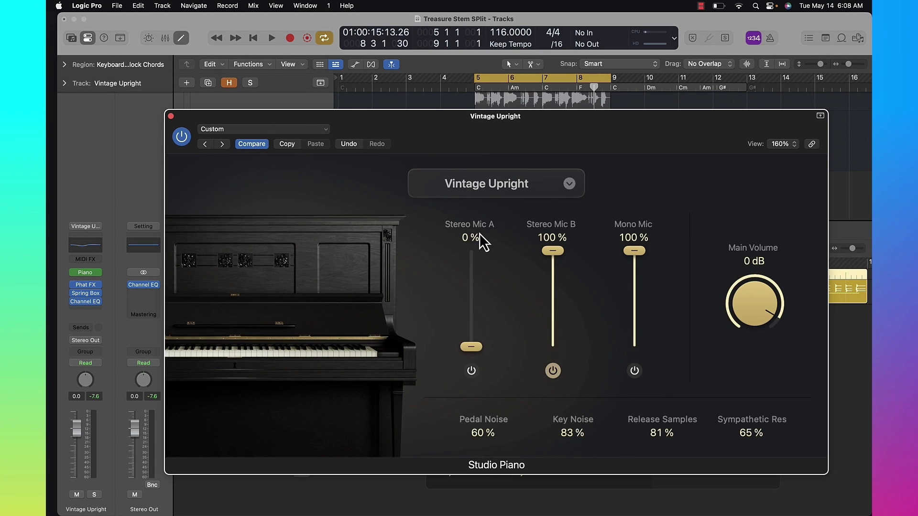
pyautogui.click(489, 193)
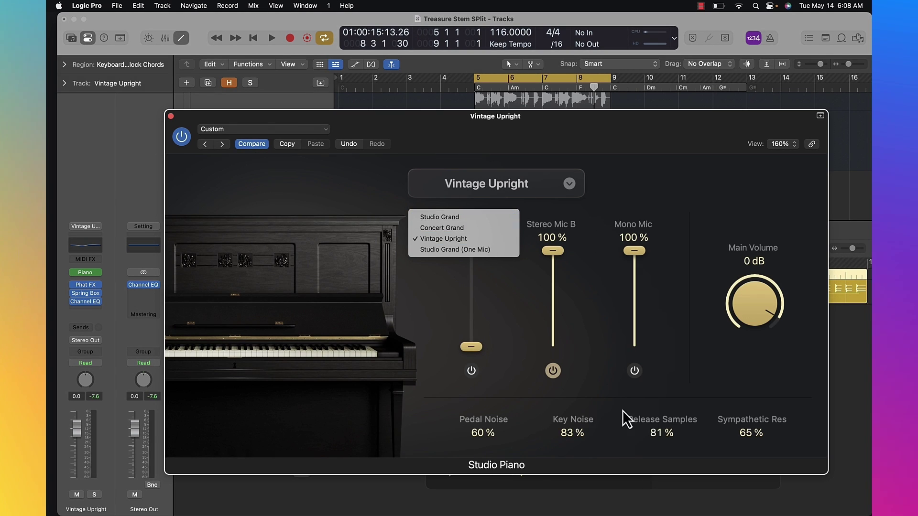
pyautogui.click(664, 385)
# - During playback, enable the Vintage Upright's Stereo Mic A at about 96% and lower Stereo Mic B to 0%
pyautogui.press('space')
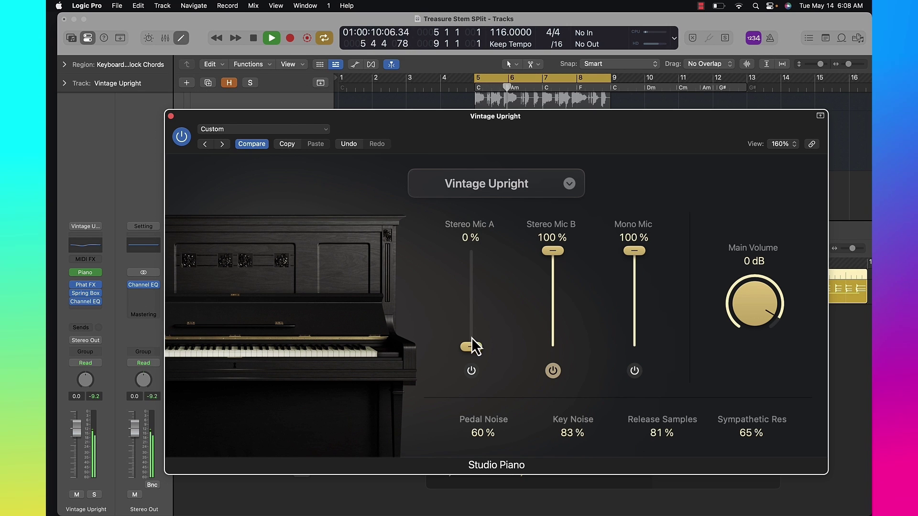
pyautogui.moveTo(471, 341); pyautogui.dragTo(480, 229)
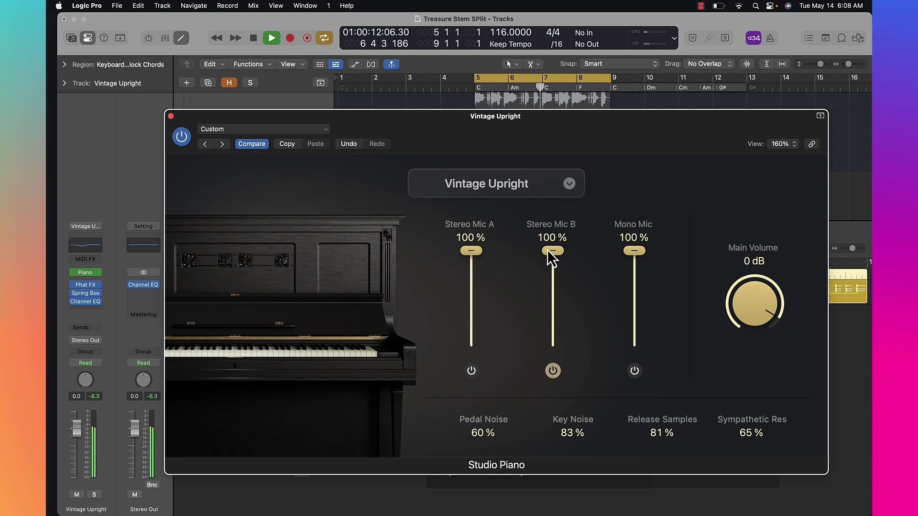
pyautogui.click(471, 371)
pyautogui.moveTo(469, 248); pyautogui.dragTo(469, 253)
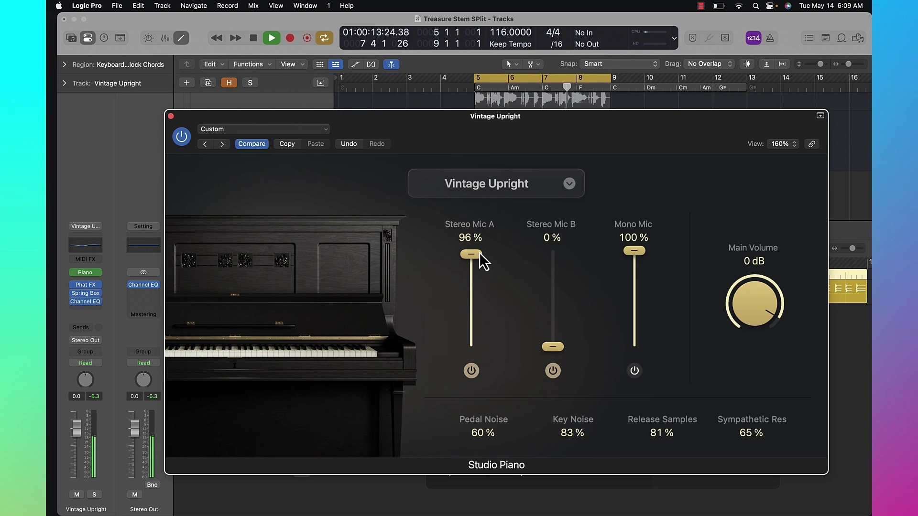
pyautogui.moveTo(484, 260); pyautogui.dragTo(477, 266)
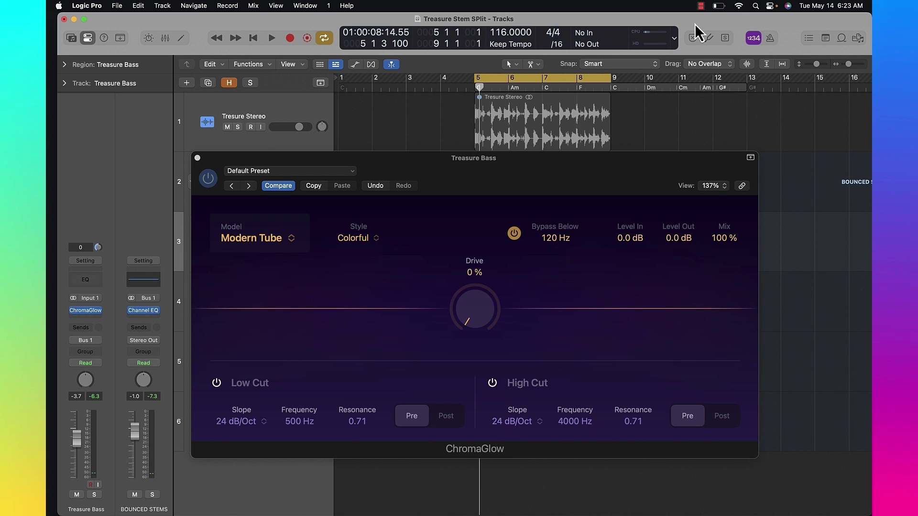
# - Look up ChromaGlow in the Distortion plug-in category for the Treasure Bass track, and return to its open plug-in window
pyautogui.click(99, 312)
pyautogui.moveTo(134, 377)
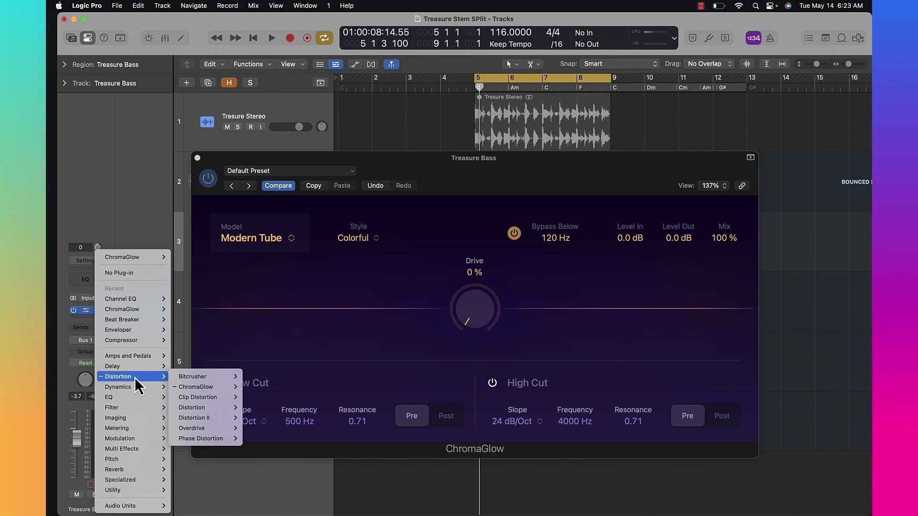
pyautogui.click(406, 182)
pyautogui.click(420, 177)
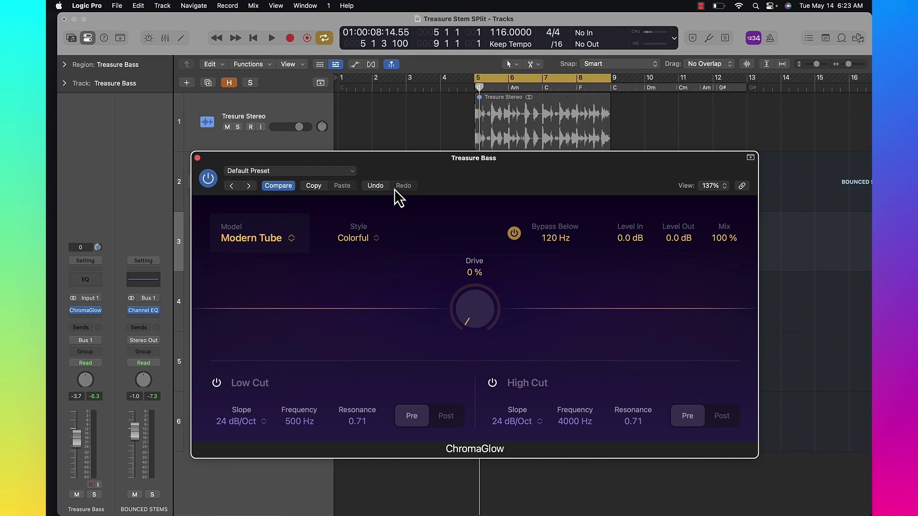
# - Raise ChromaGlow's Drive to 49% on the Modern Tube model during playback, and review the available models
pyautogui.press('space')
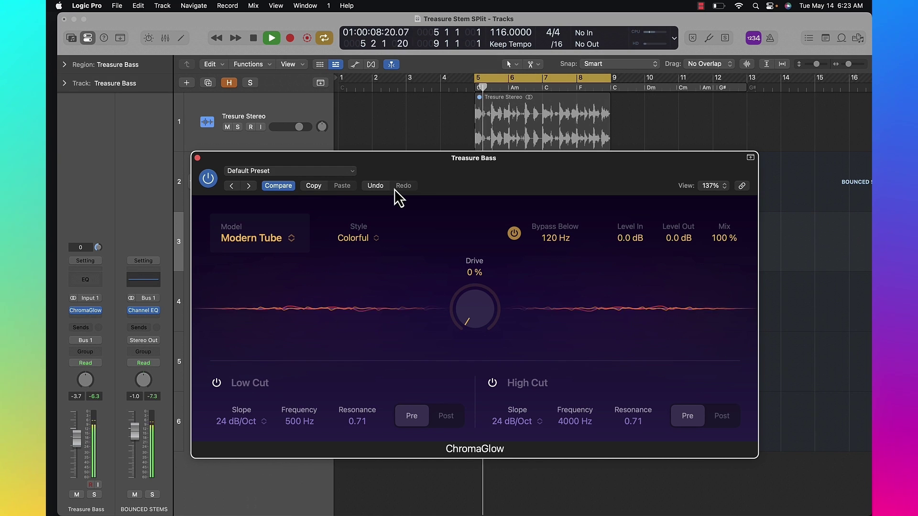
pyautogui.moveTo(466, 302); pyautogui.dragTo(461, 201)
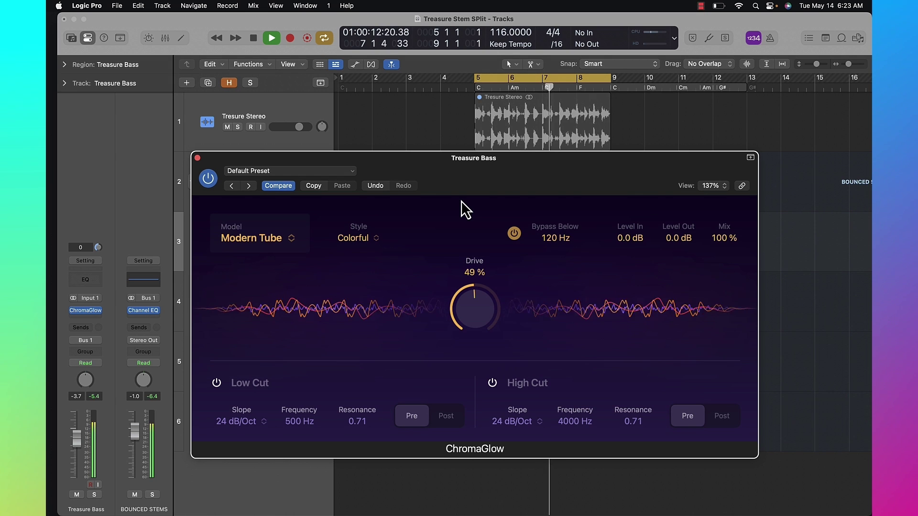
pyautogui.press('space')
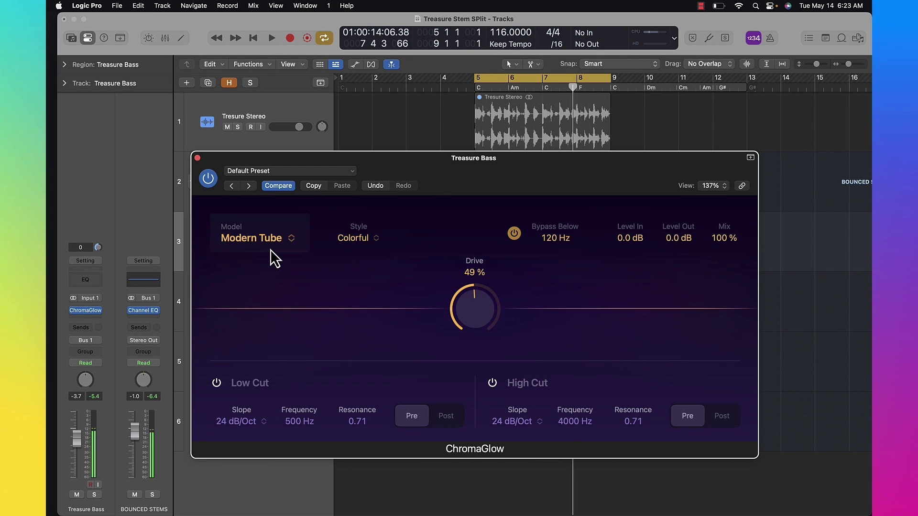
pyautogui.click(269, 242)
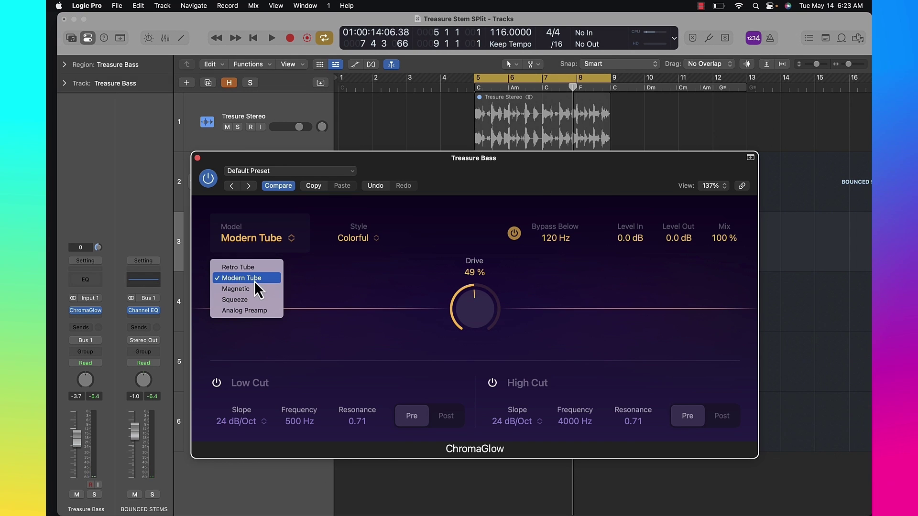
pyautogui.click(318, 284)
# - Set ChromaGlow's Style to Clean and Drive to 100%, and play the bass track
pyautogui.click(368, 238)
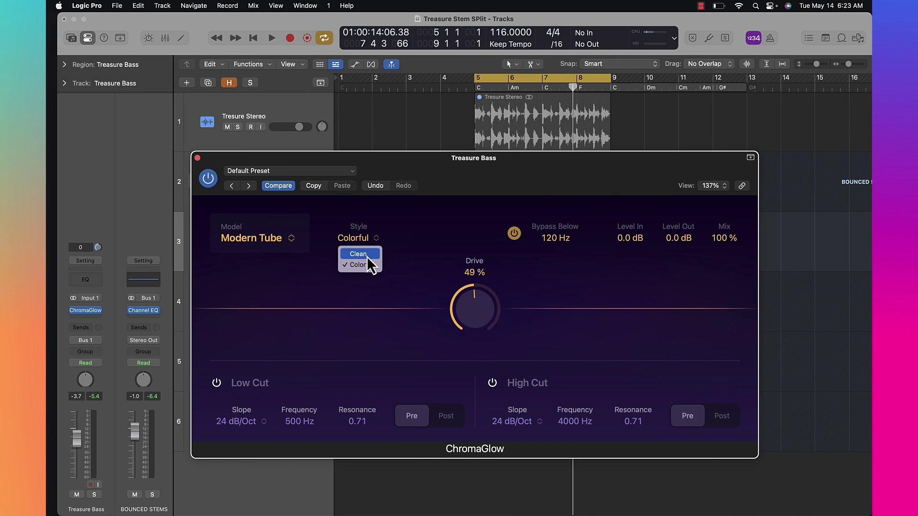
pyautogui.click(367, 256)
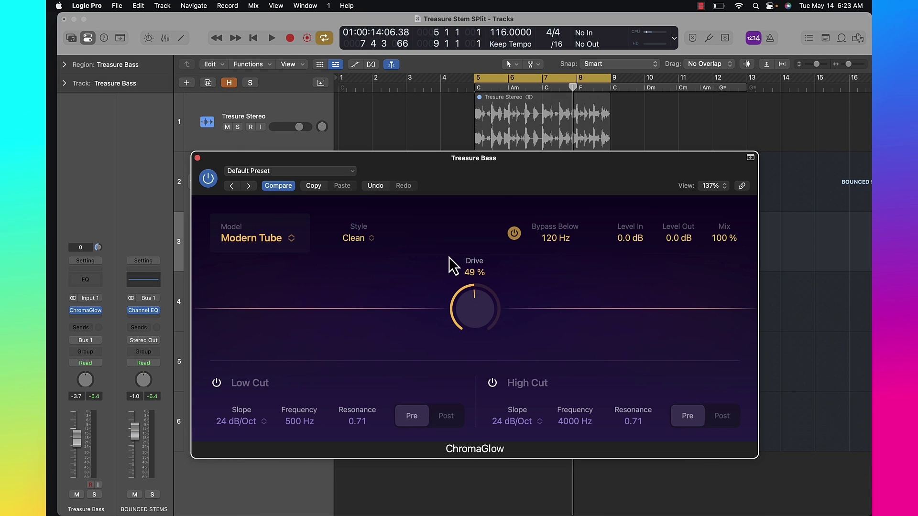
pyautogui.moveTo(460, 310); pyautogui.dragTo(397, 119)
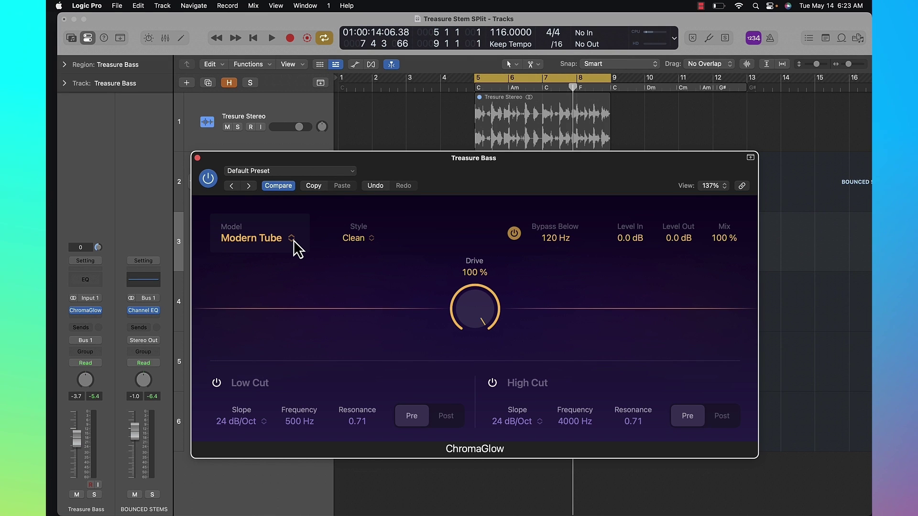
pyautogui.press('space')
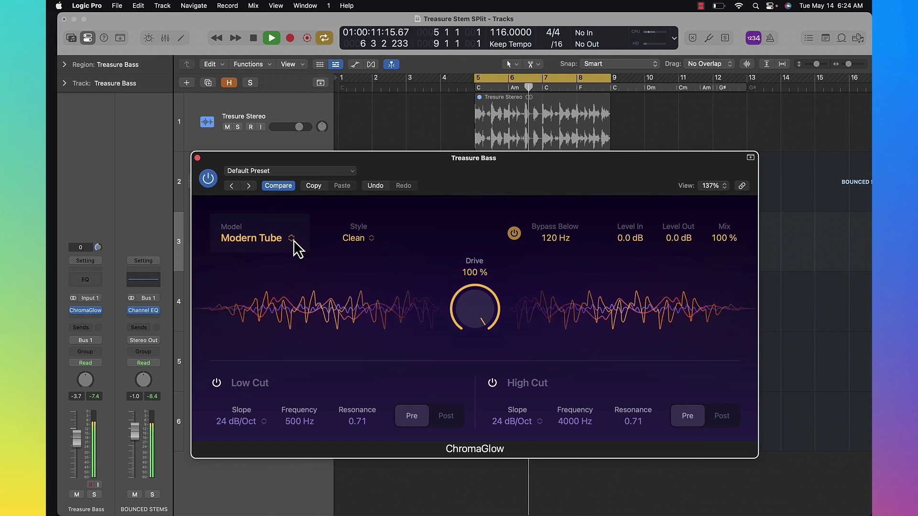
pyautogui.press('space')
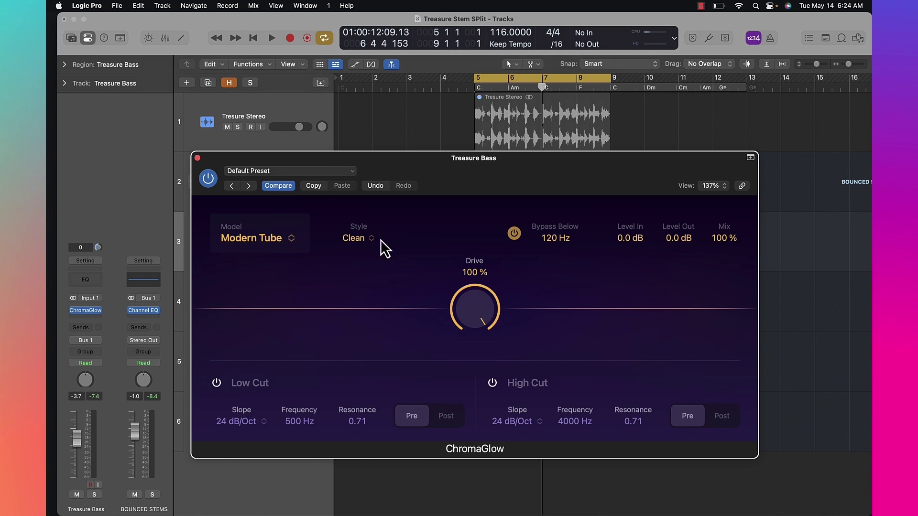
# - Switch ChromaGlow's model to Retro Tube and reduce the Drive to 40% while playing the bass
pyautogui.moveTo(497, 311); pyautogui.dragTo(463, 414)
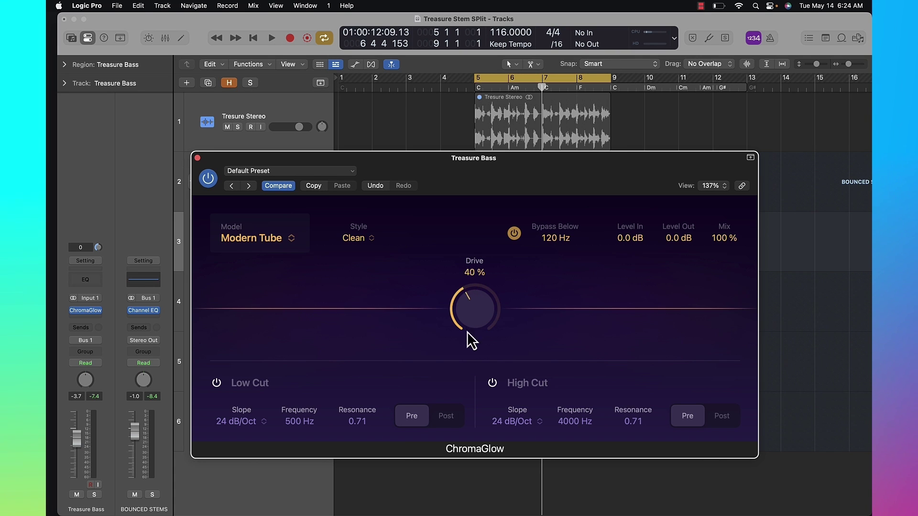
pyautogui.press('space')
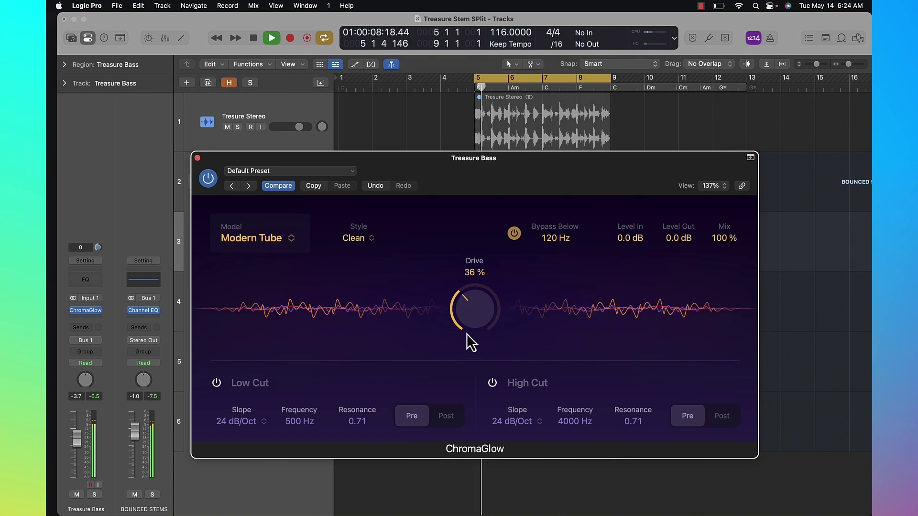
pyautogui.click(276, 249)
pyautogui.click(263, 265)
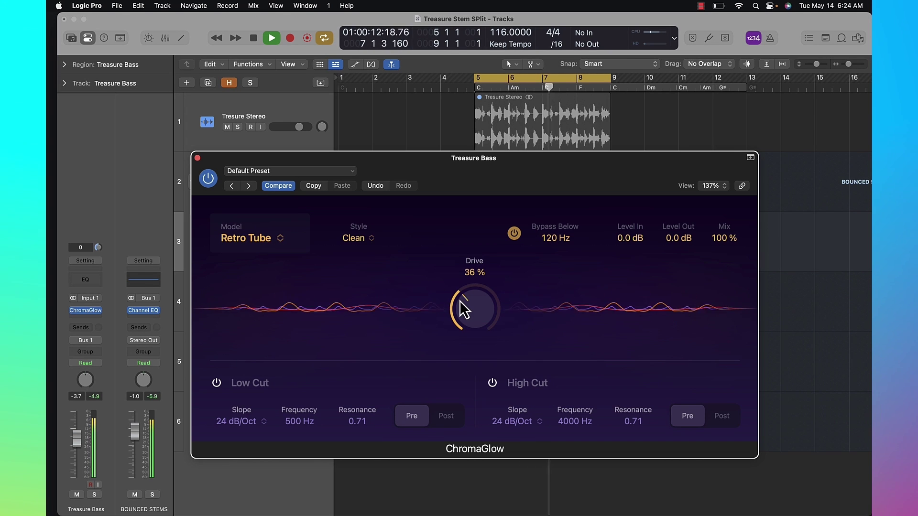
pyautogui.moveTo(461, 306)
pyautogui.mouseDown()
pyautogui.moveTo(464, 196)
pyautogui.moveTo(448, 297)
pyautogui.mouseUp()
pyautogui.press('space')
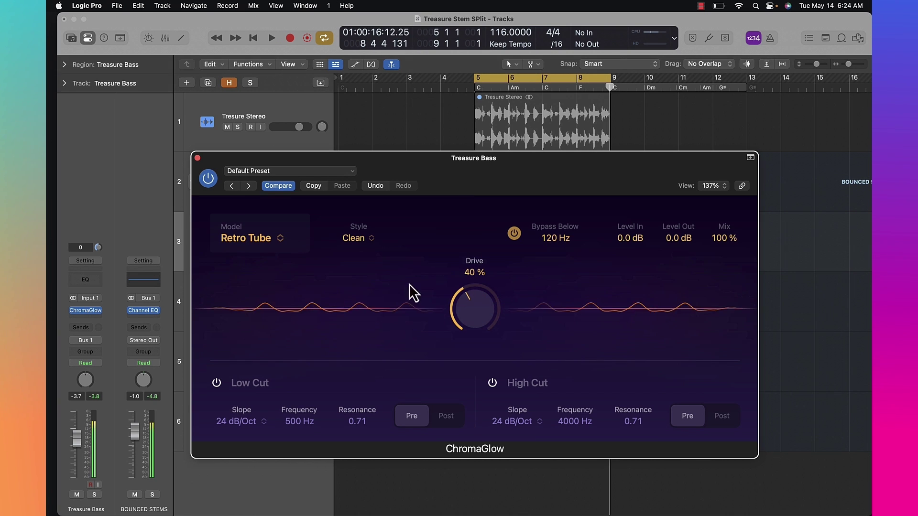
# - Switch ChromaGlow's model to Magnetic, play the bass at 90% Drive, and lower the Drive to 66%
pyautogui.click(280, 238)
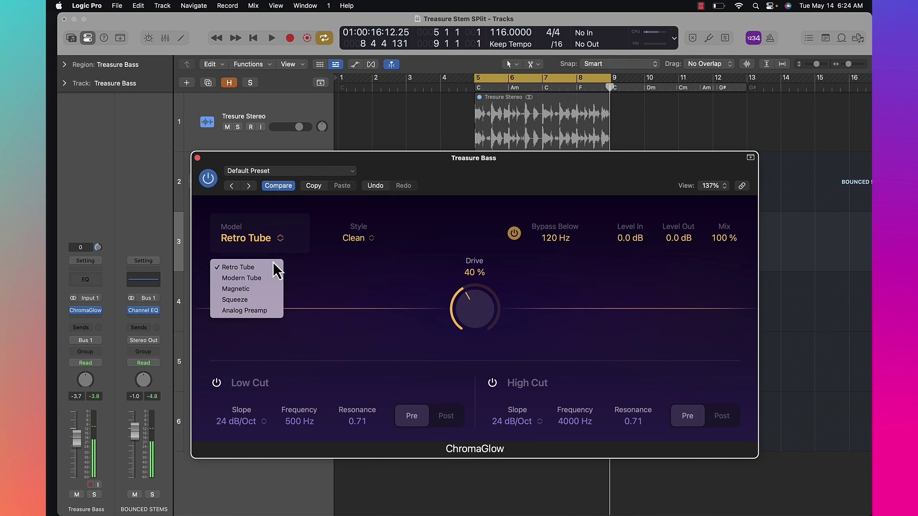
pyautogui.click(259, 293)
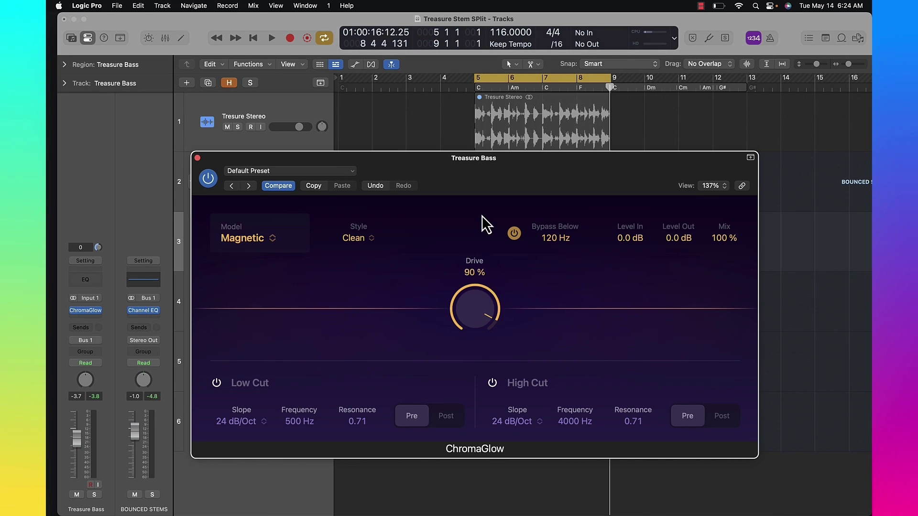
pyautogui.press('space')
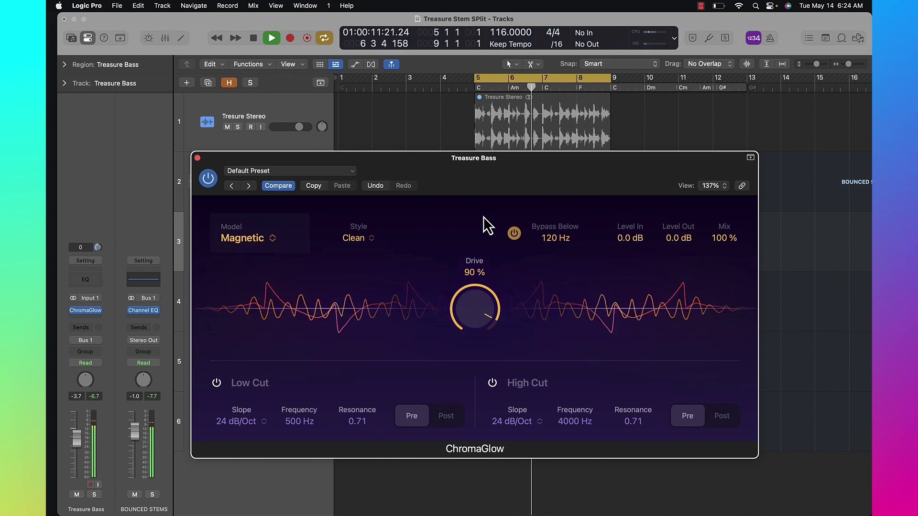
pyautogui.moveTo(483, 303); pyautogui.dragTo(463, 351)
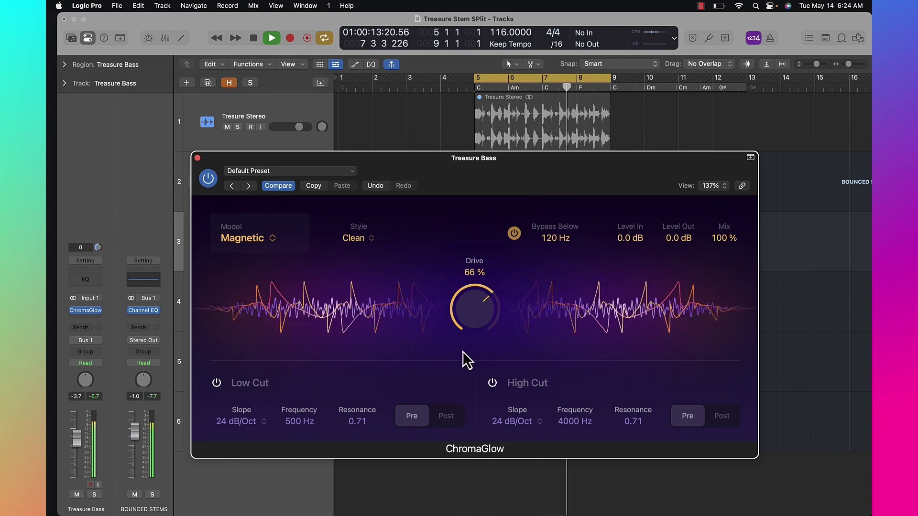
# - Stop playback, switch ChromaGlow's model to Analog Preamp, and raise Bypass Below to 650 Hz
pyautogui.press('space')
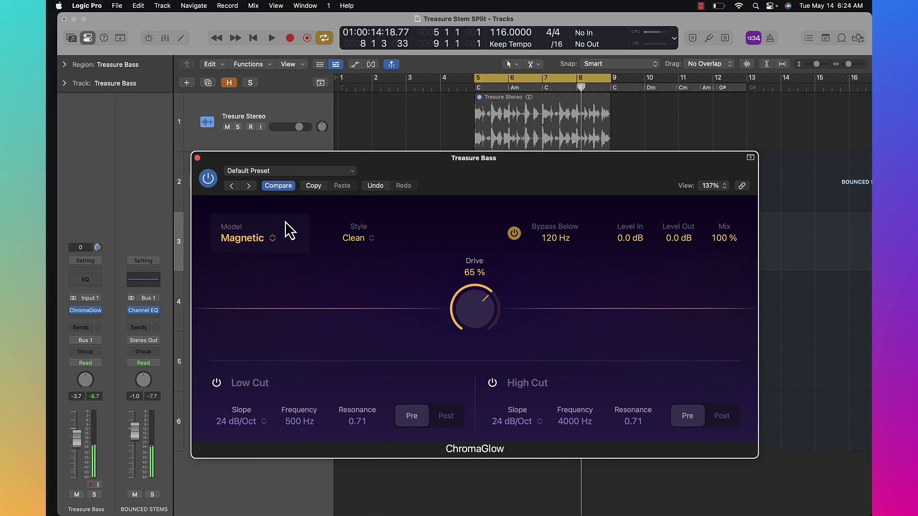
pyautogui.click(266, 239)
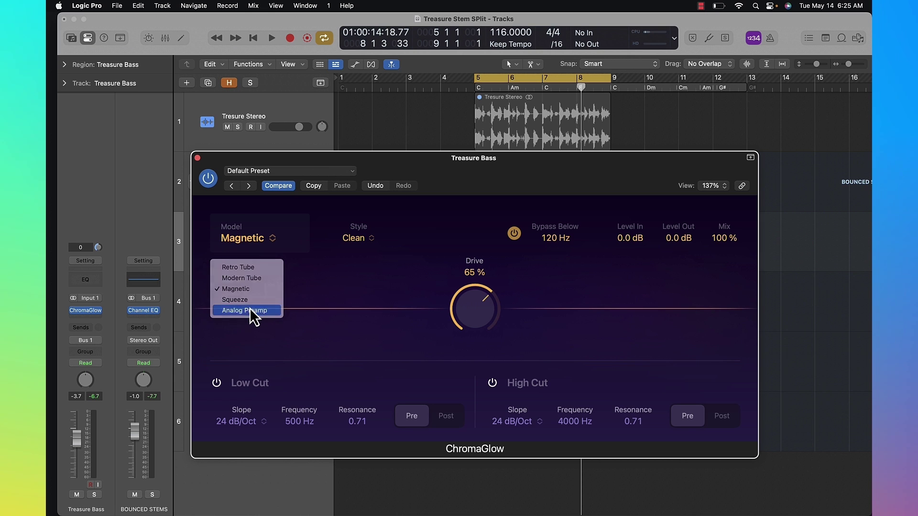
pyautogui.click(249, 310)
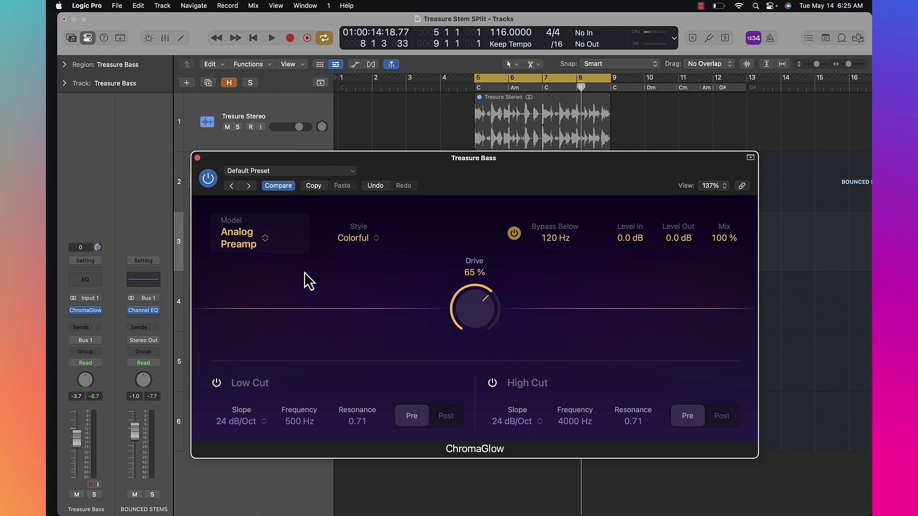
pyautogui.moveTo(552, 185); pyautogui.dragTo(555, 174)
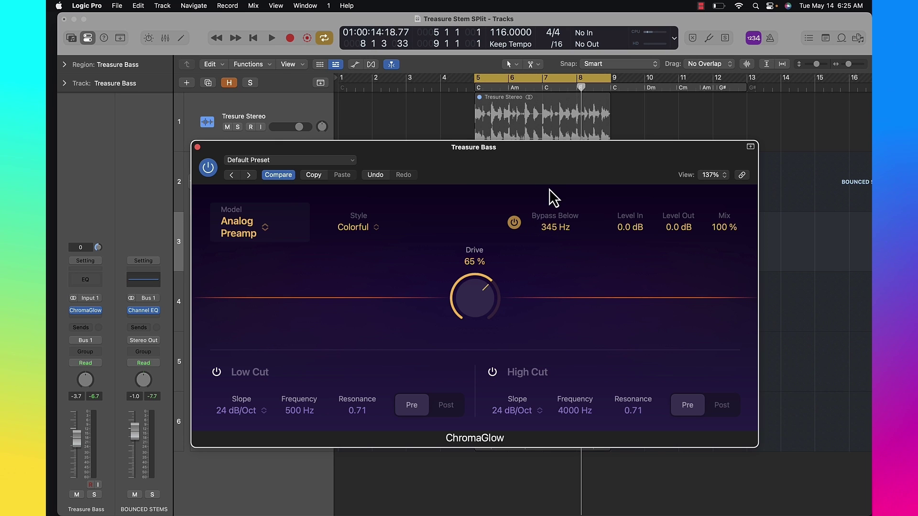
pyautogui.moveTo(549, 189); pyautogui.dragTo(550, 168)
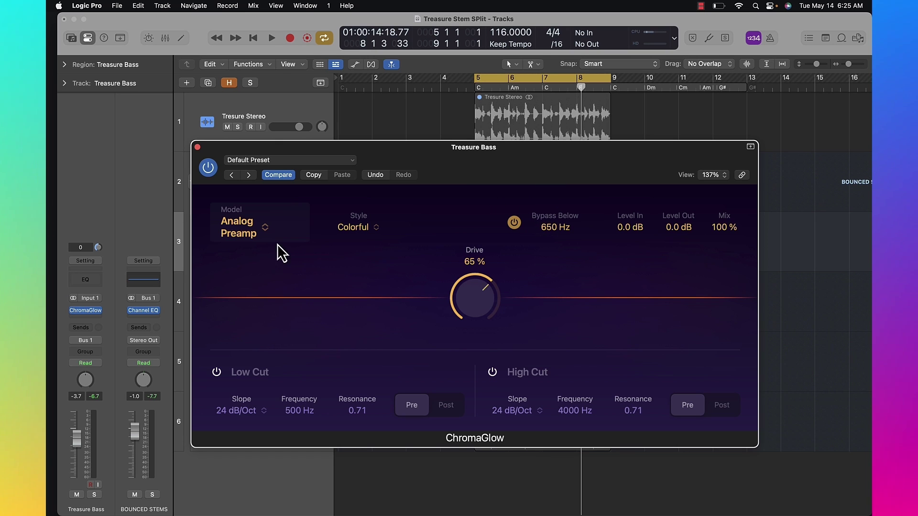
# - Switch ChromaGlow's model to Modern Tube and raise Bypass Below to 2100 Hz while playing the bass
pyautogui.click(266, 238)
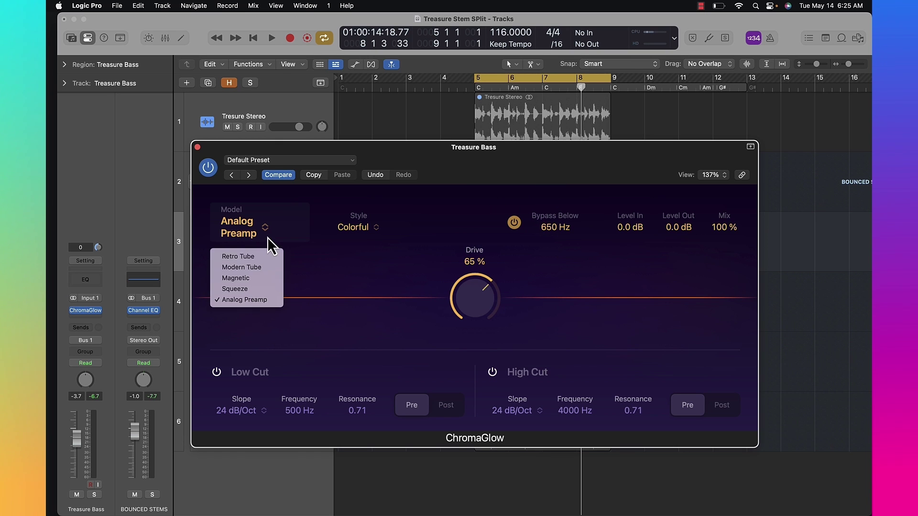
pyautogui.click(263, 267)
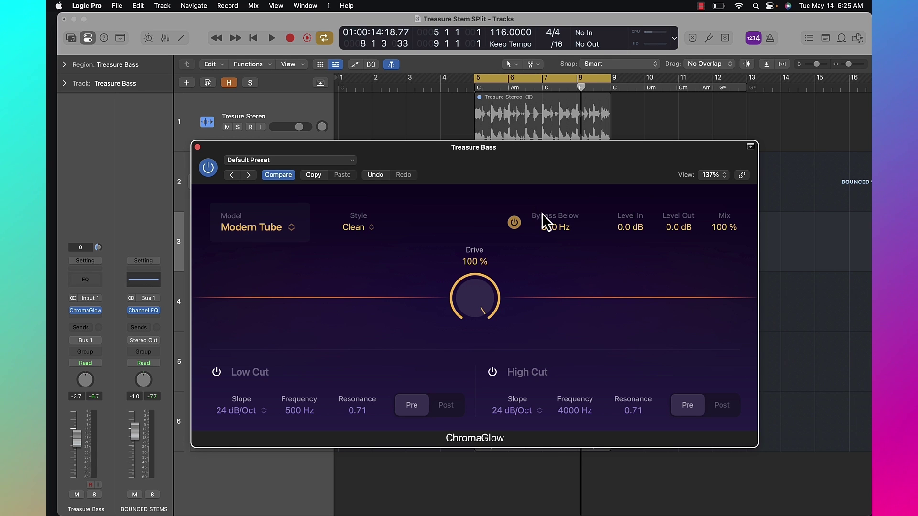
pyautogui.press('space')
pyautogui.moveTo(543, 216); pyautogui.dragTo(546, 185)
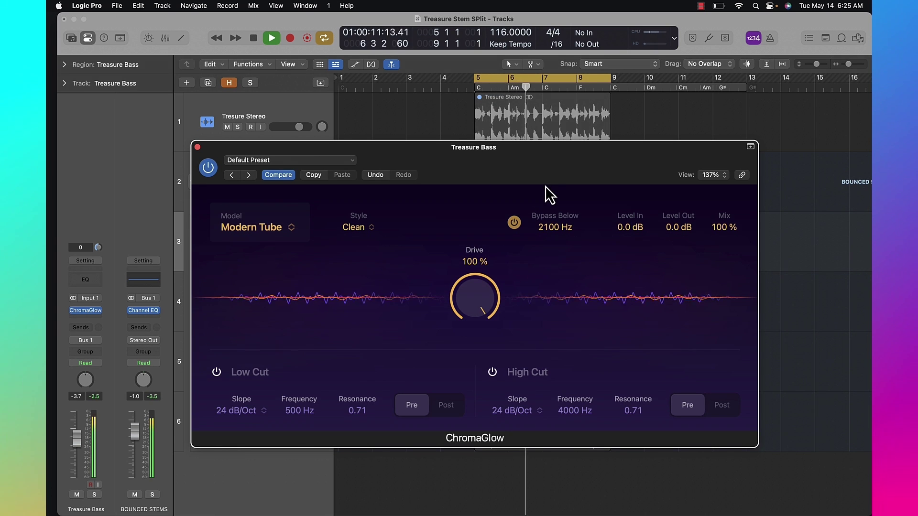
# - Lower the Modern Tube Drive to 66% during playback, raise it to 73%, and stop playback
pyautogui.moveTo(485, 293); pyautogui.dragTo(470, 354)
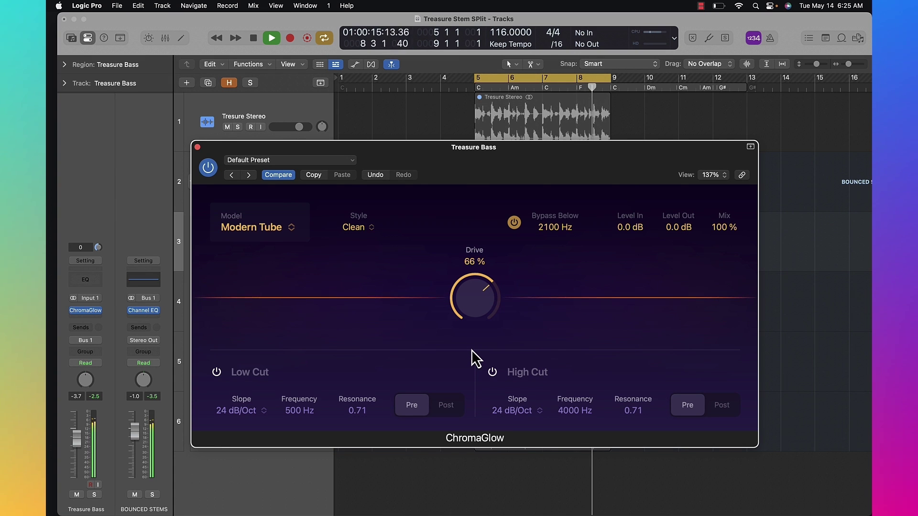
pyautogui.moveTo(477, 317); pyautogui.dragTo(475, 295)
pyautogui.press('space')
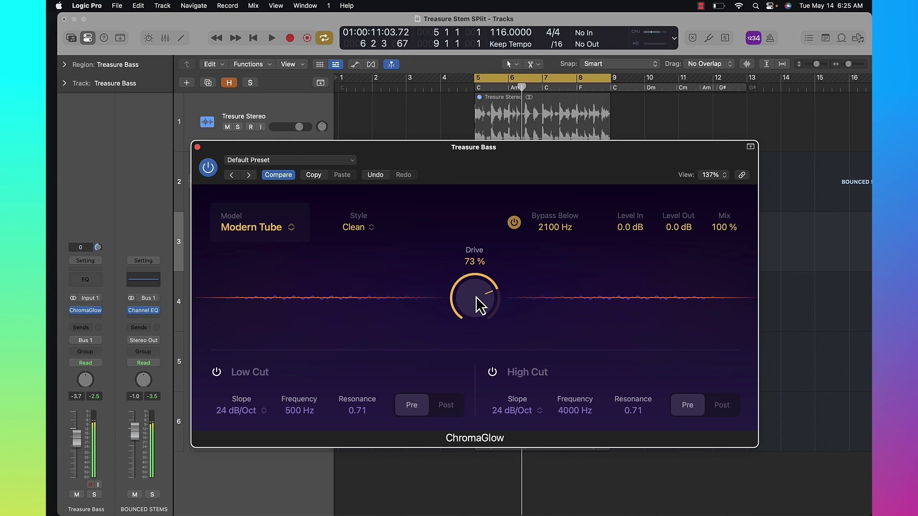